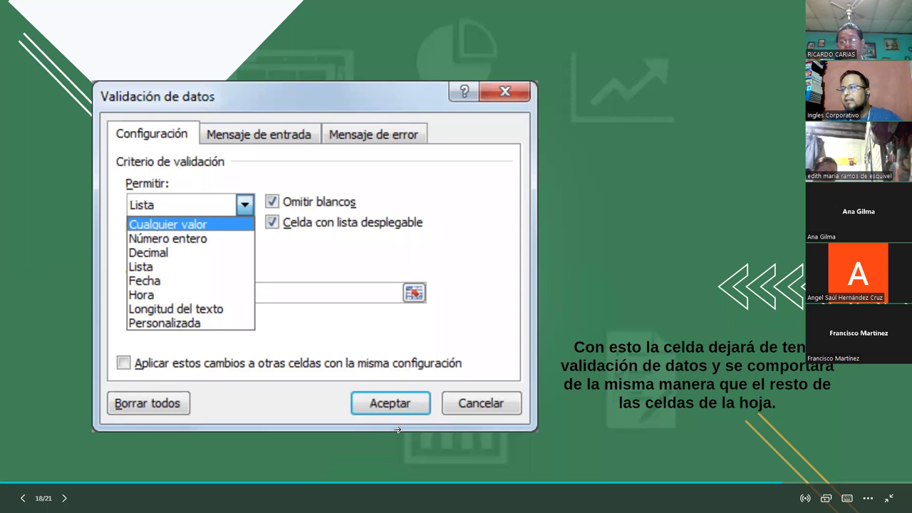
# - Advance the slideshow from slide 18 to the 'VAMOS A PRACTICAR' slide
pyautogui.click(625, 209)
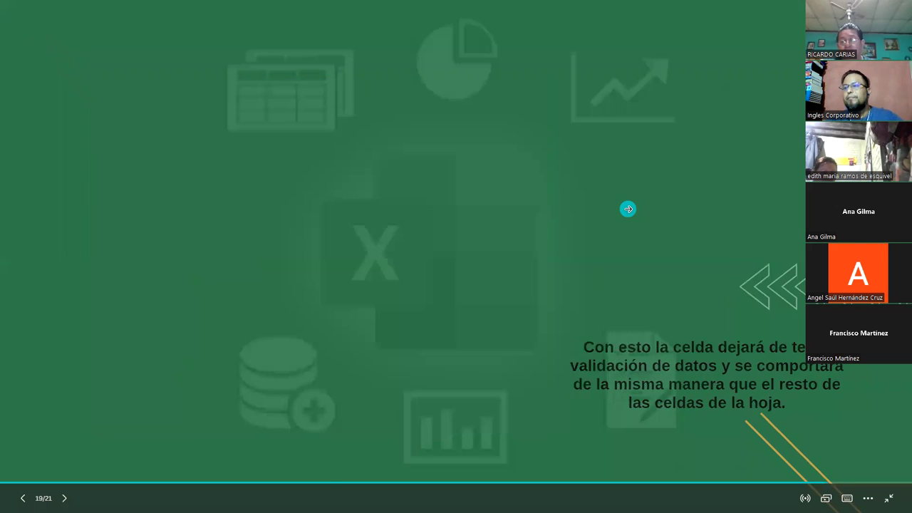
pyautogui.click(628, 208)
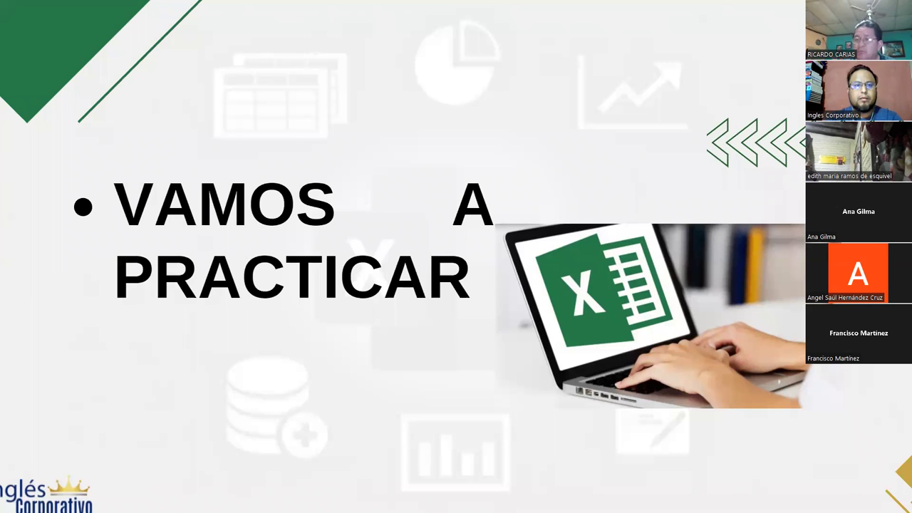
# - Switch to Excel, start a blank workbook, then bring up the Validacion de datos workbook
pyautogui.hotkey('alt', 'Tab')
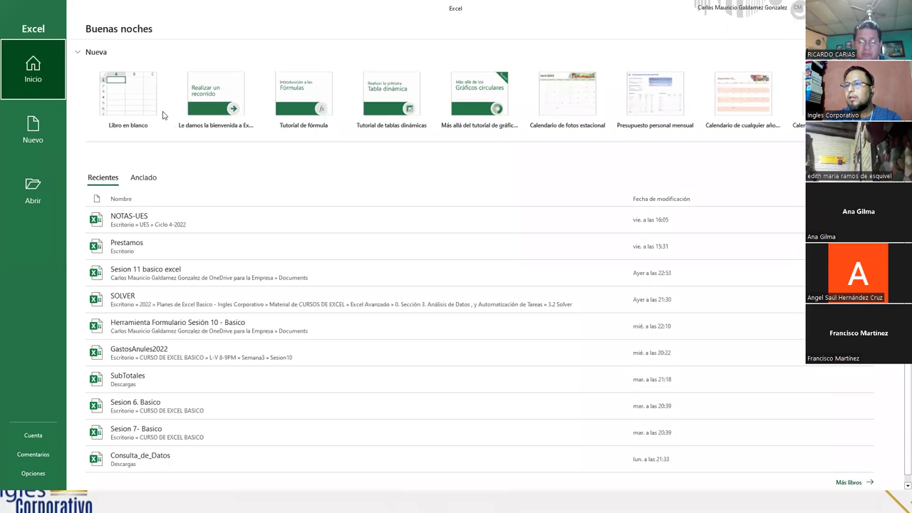
pyautogui.click(140, 106)
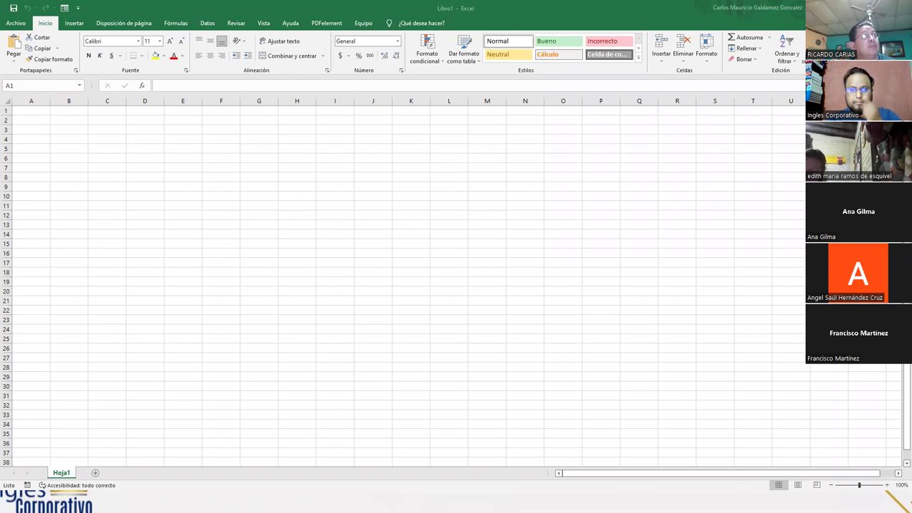
pyautogui.hotkey('alt', 'Tab')
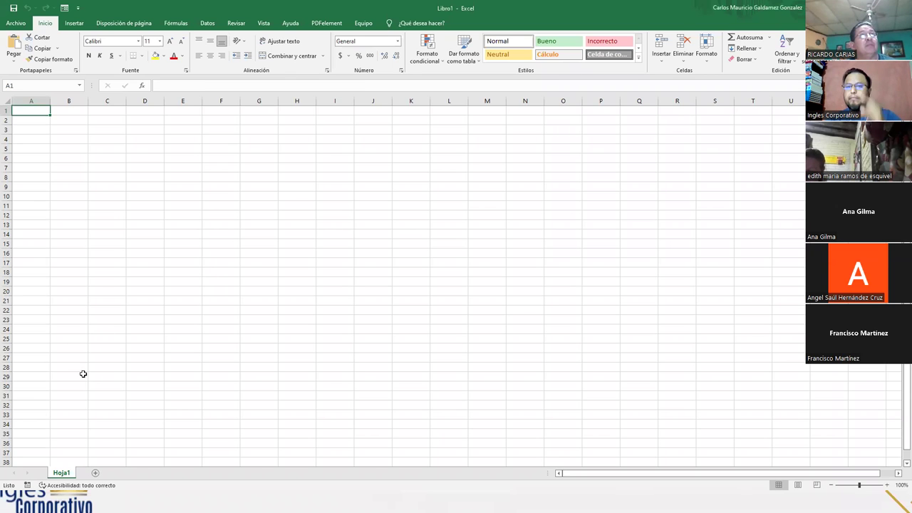
pyautogui.hotkey('alt', 'Tab')
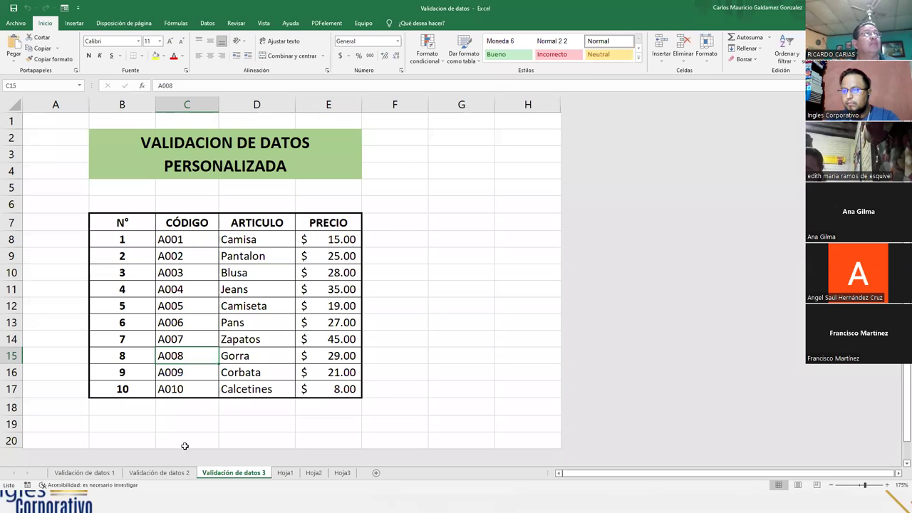
# - Browse the Validación de datos 1–3 sheets and the Hoja1, Hoja2 and Hoja3 sheets
pyautogui.click(81, 473)
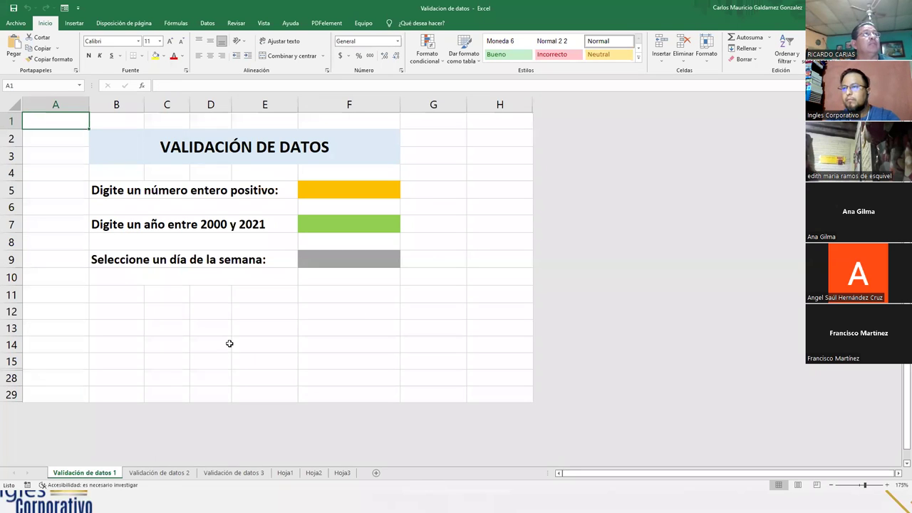
pyautogui.click(285, 473)
pyautogui.click(312, 473)
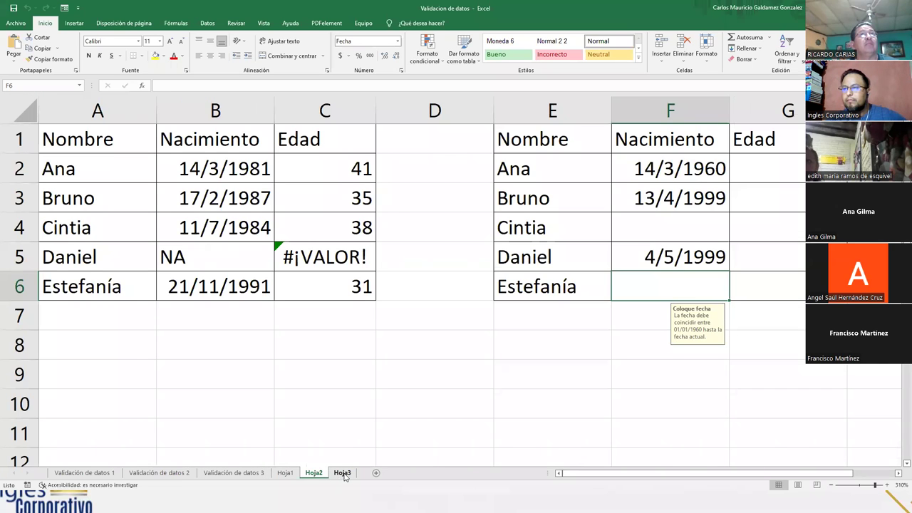
pyautogui.click(345, 473)
pyautogui.click(285, 473)
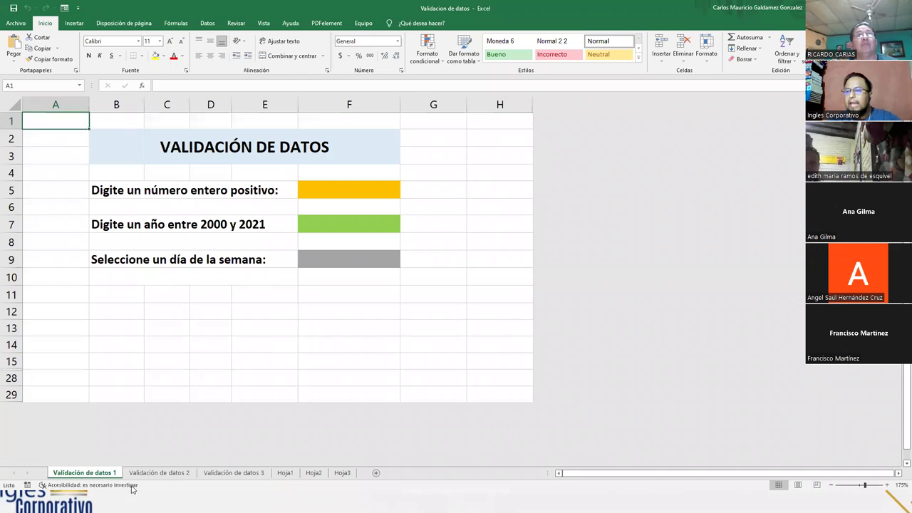
pyautogui.click(84, 473)
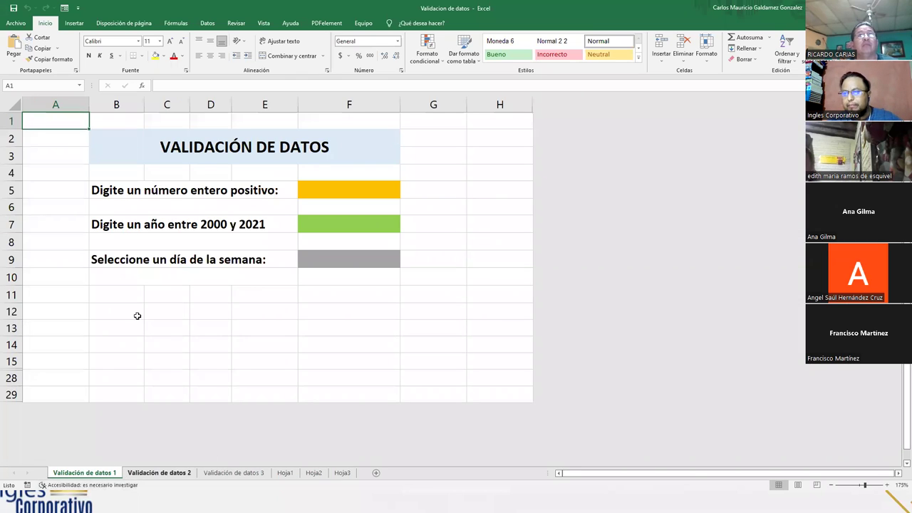
pyautogui.click(159, 474)
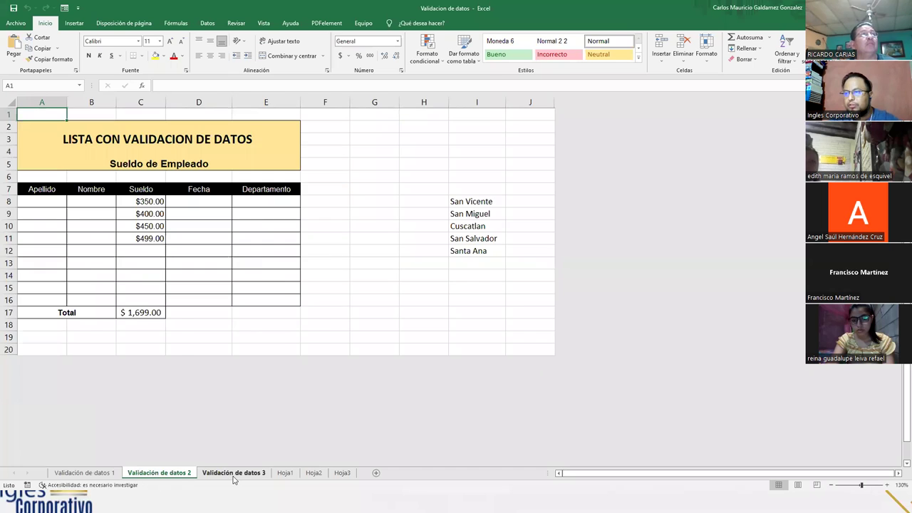
pyautogui.click(233, 473)
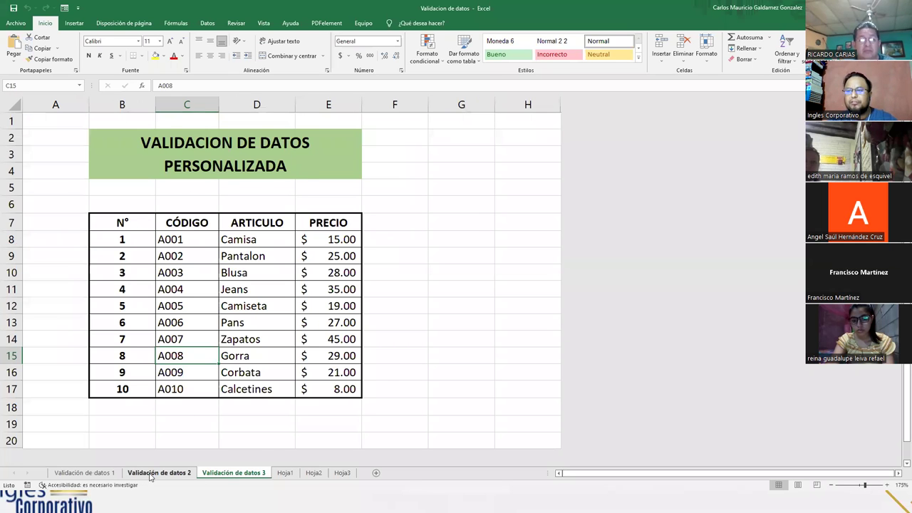
pyautogui.click(173, 475)
pyautogui.click(100, 476)
pyautogui.click(168, 475)
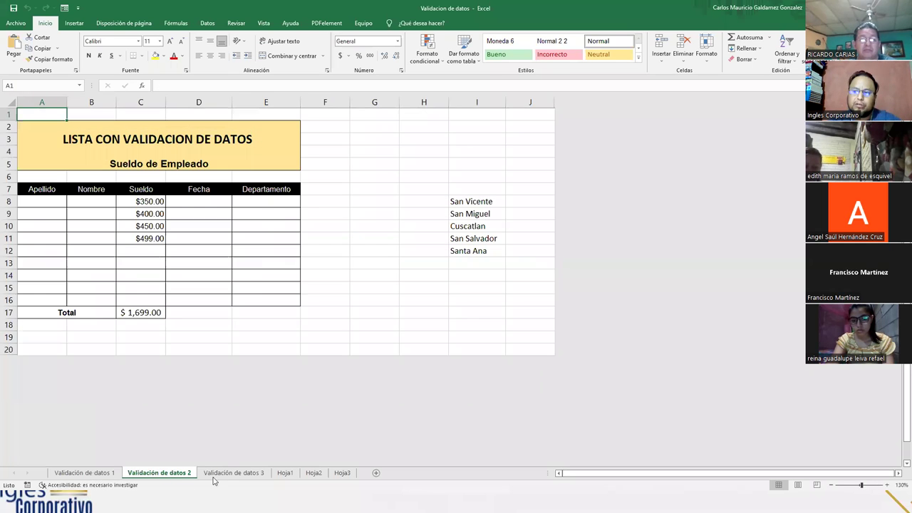
pyautogui.click(204, 476)
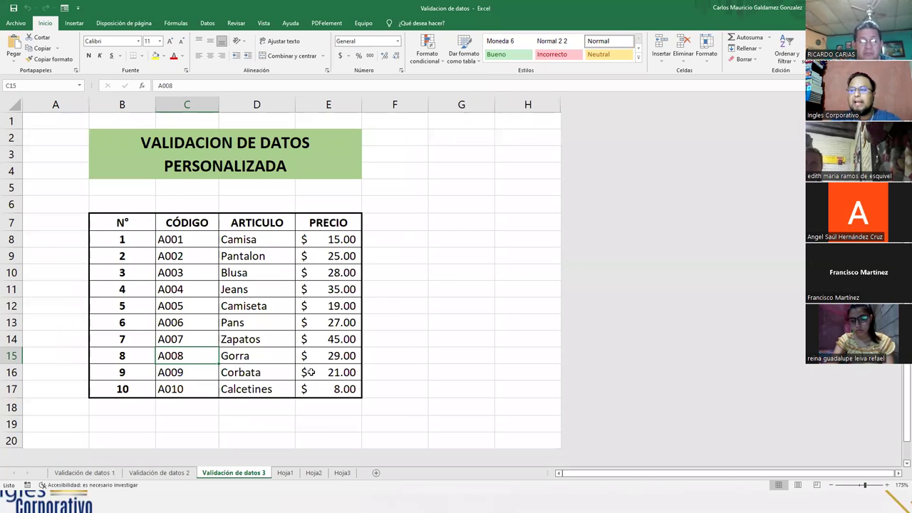
# - Cycle through the validation sheets again and settle on the Hoja2 birth-date sheet
pyautogui.click(84, 473)
pyautogui.click(159, 473)
pyautogui.click(216, 475)
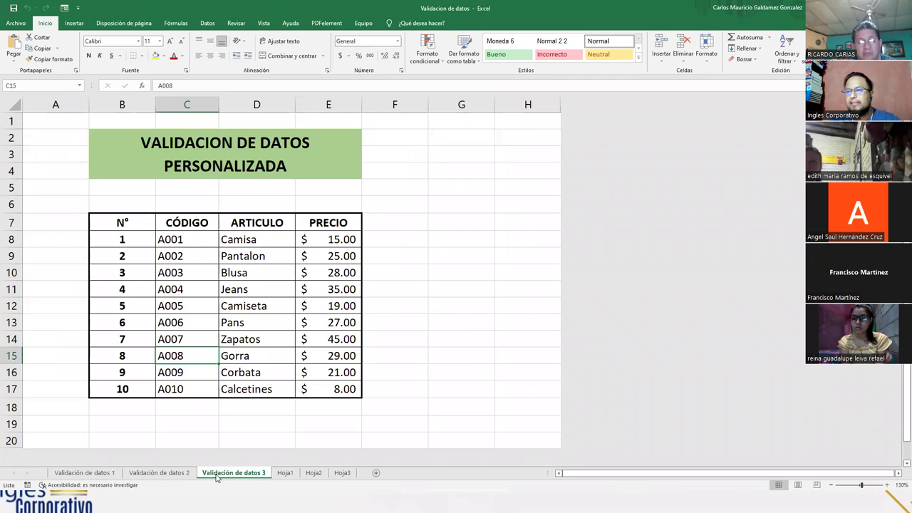
pyautogui.click(82, 473)
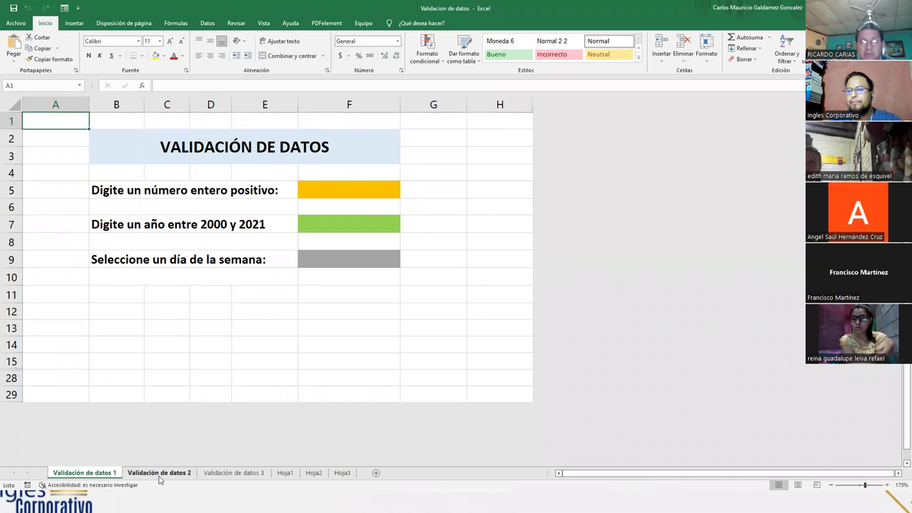
pyautogui.click(160, 474)
pyautogui.click(234, 473)
pyautogui.click(285, 473)
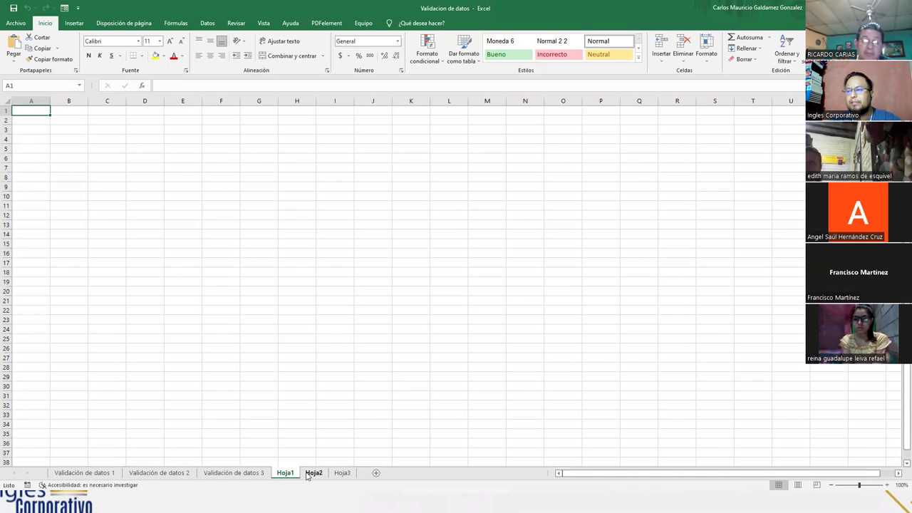
pyautogui.click(313, 473)
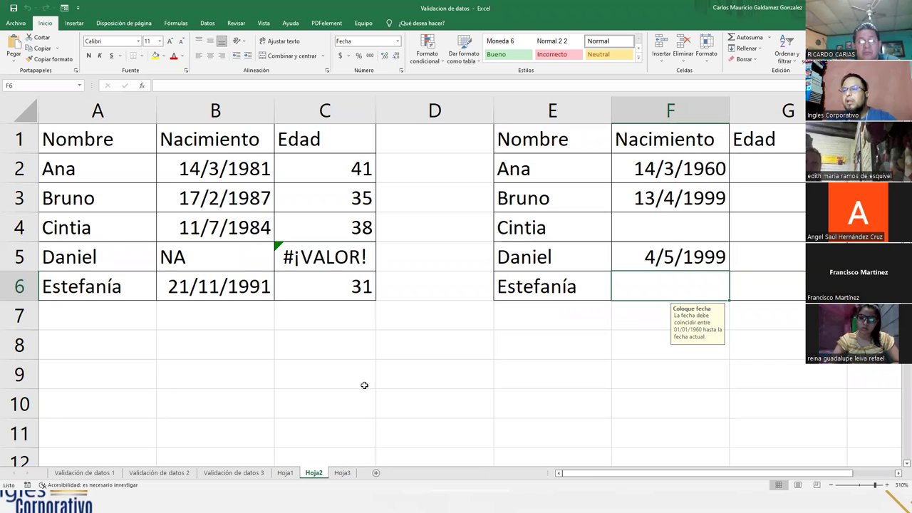
# - Point out the Nombre, Nacimiento and Edad headers and delete the birth dates in B2:B6
pyautogui.moveTo(80, 142); pyautogui.dragTo(278, 146)
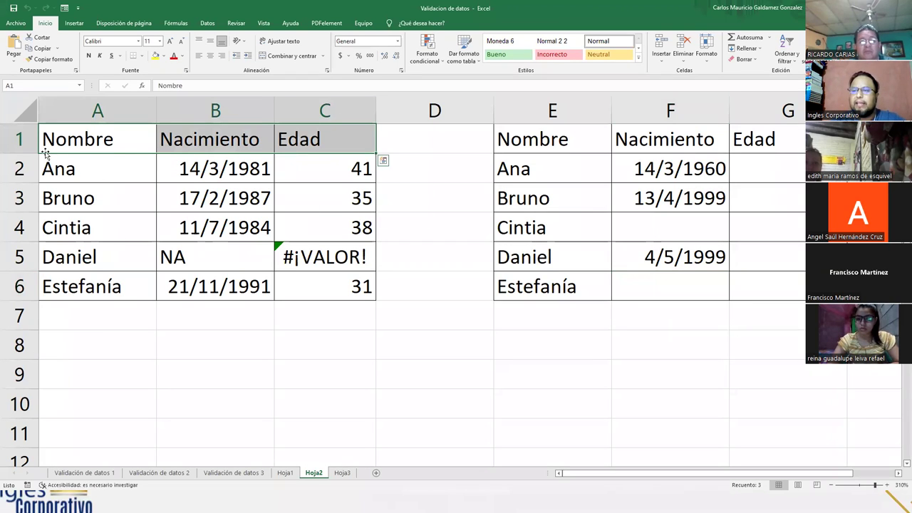
pyautogui.click(77, 146)
pyautogui.click(221, 149)
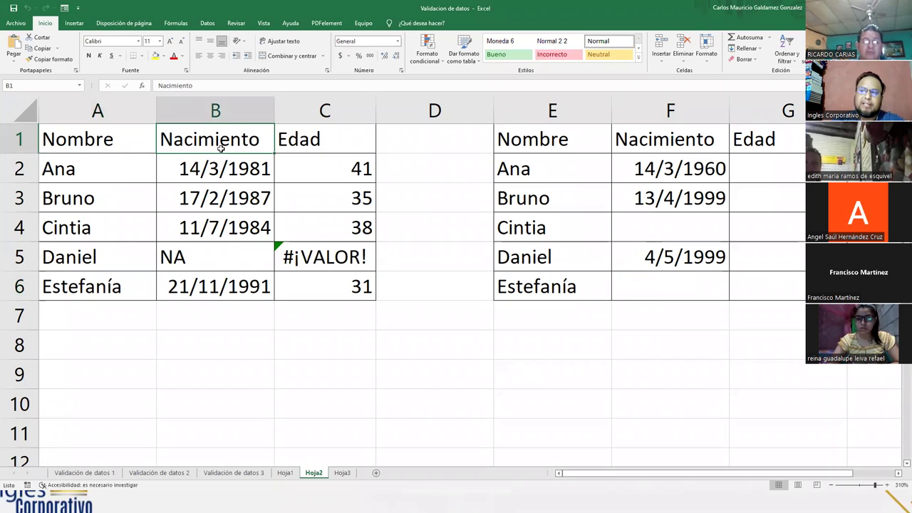
pyautogui.click(292, 143)
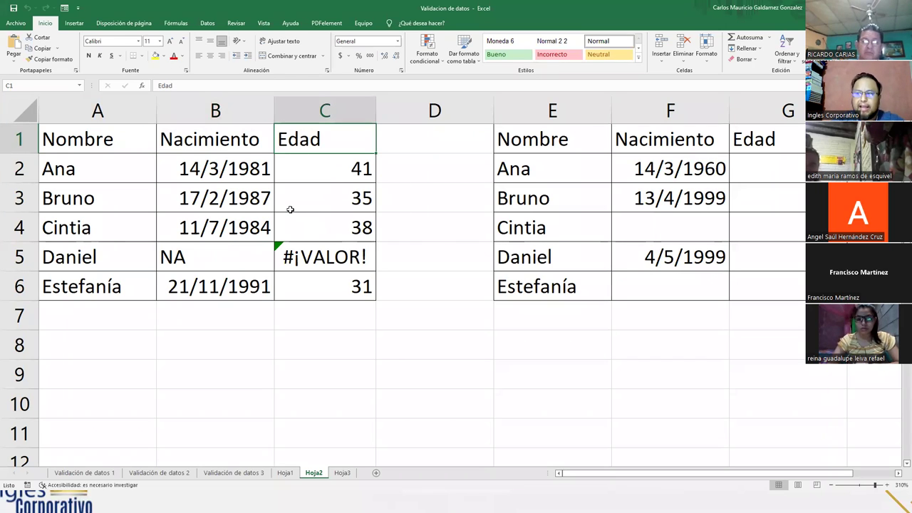
pyautogui.click(327, 176)
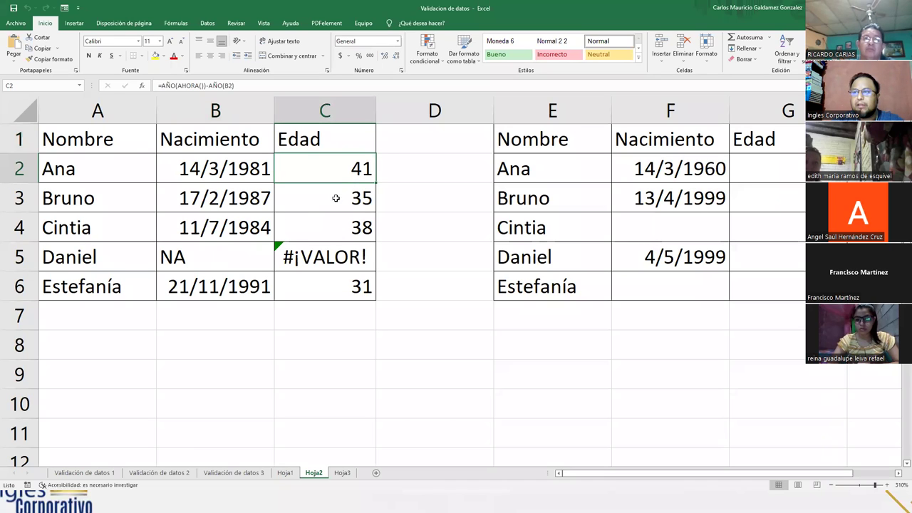
pyautogui.moveTo(223, 174); pyautogui.dragTo(223, 287)
pyautogui.press('Delete')
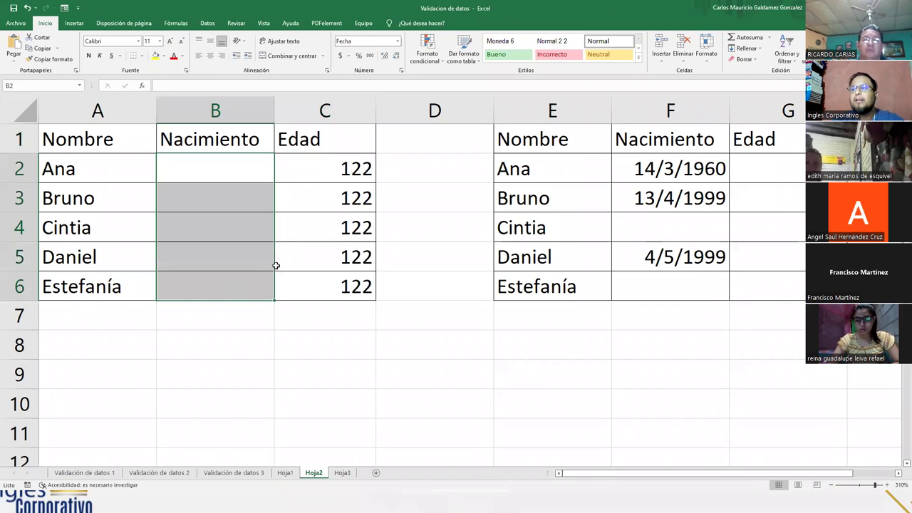
# - Walk through the AÑO, AHORA() and B2 parts of C2's age formula, leaving it unchanged
pyautogui.click(300, 173)
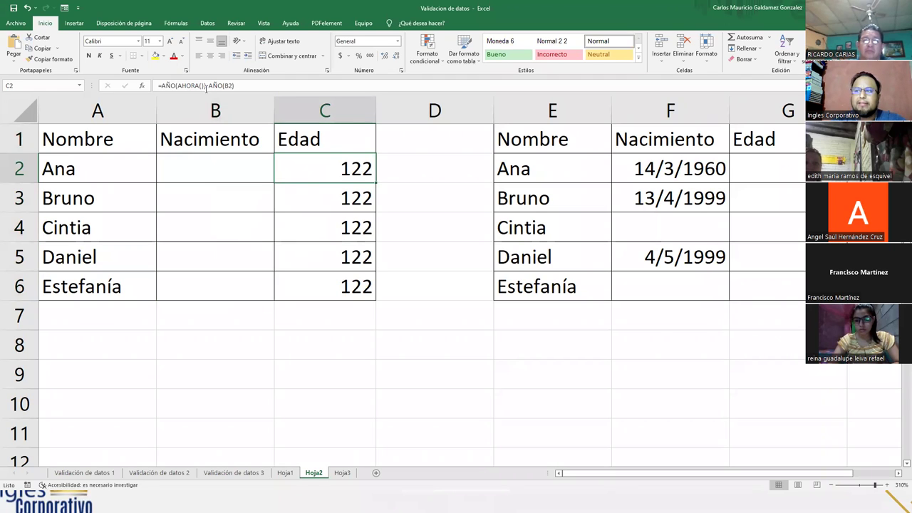
pyautogui.press('F2')
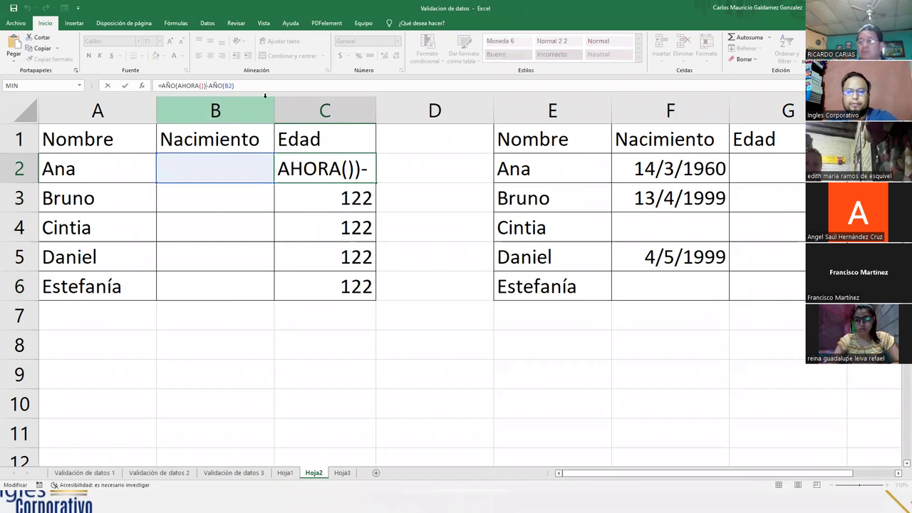
pyautogui.press('Escape')
pyautogui.press('F2')
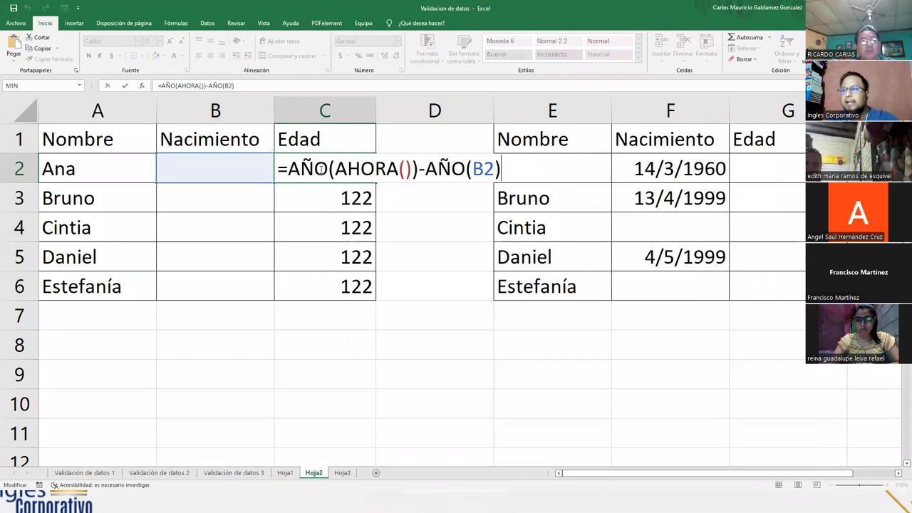
pyautogui.moveTo(289, 170); pyautogui.dragTo(328, 175)
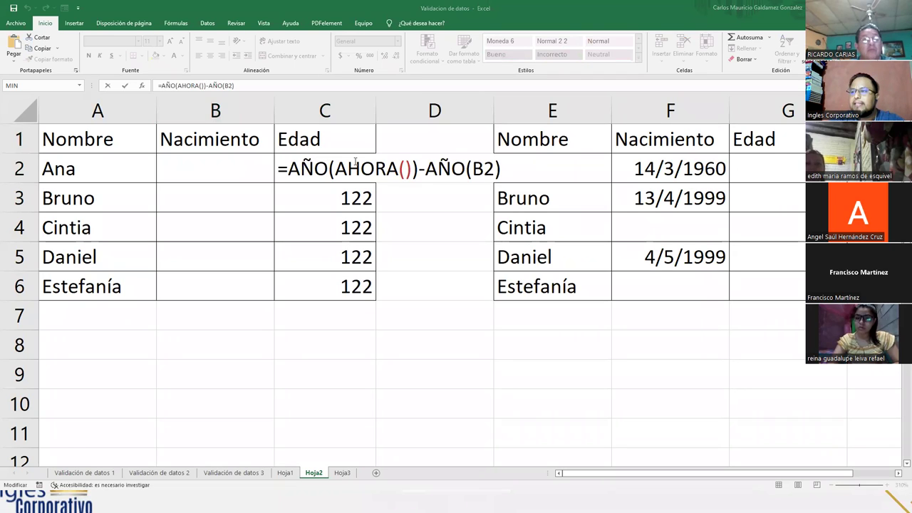
pyautogui.moveTo(412, 171); pyautogui.dragTo(336, 171)
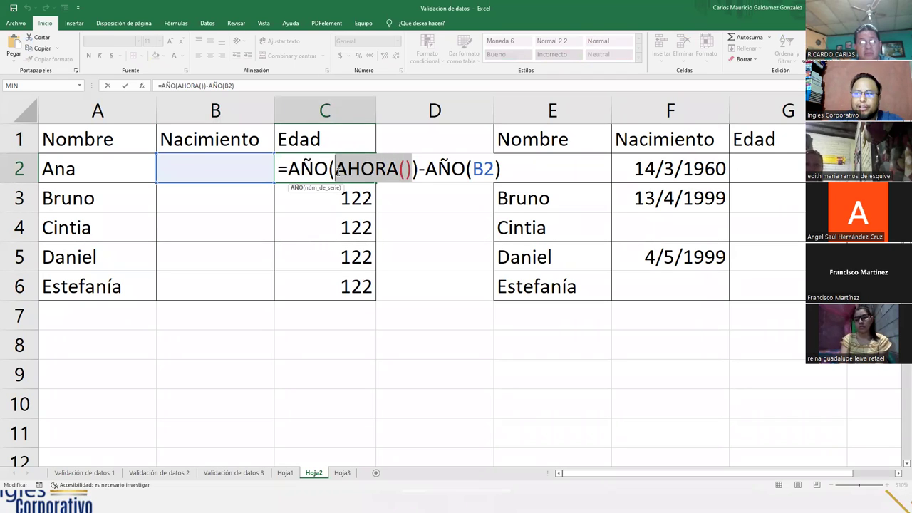
pyautogui.click(420, 169)
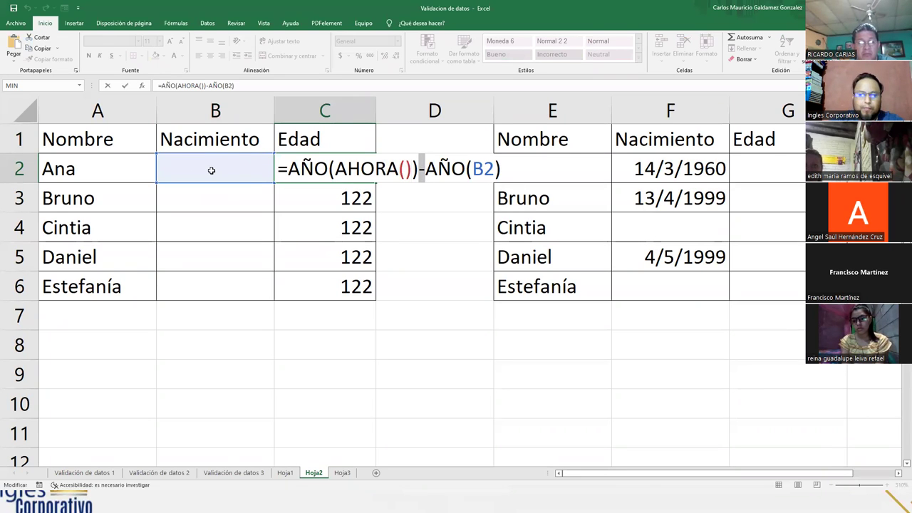
pyautogui.moveTo(426, 169); pyautogui.dragTo(467, 170)
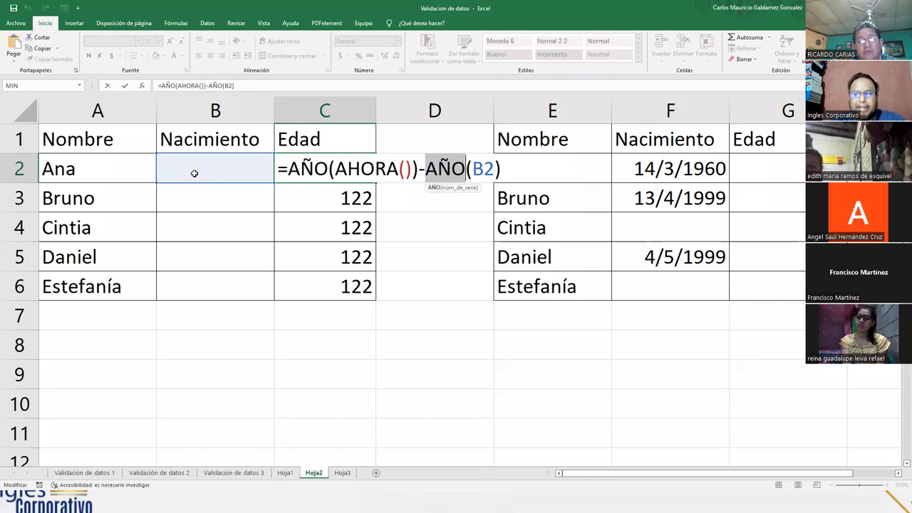
pyautogui.click(435, 168)
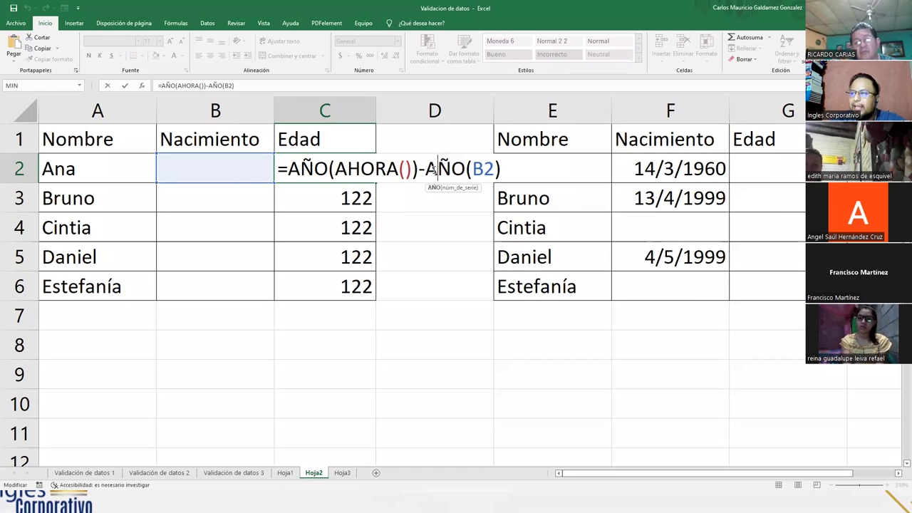
pyautogui.doubleClick(474, 169)
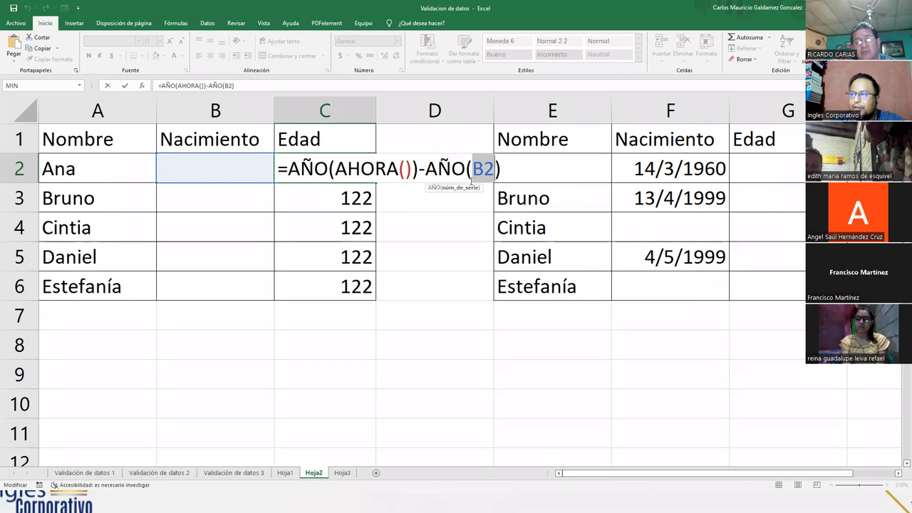
pyautogui.moveTo(426, 169); pyautogui.dragTo(461, 168)
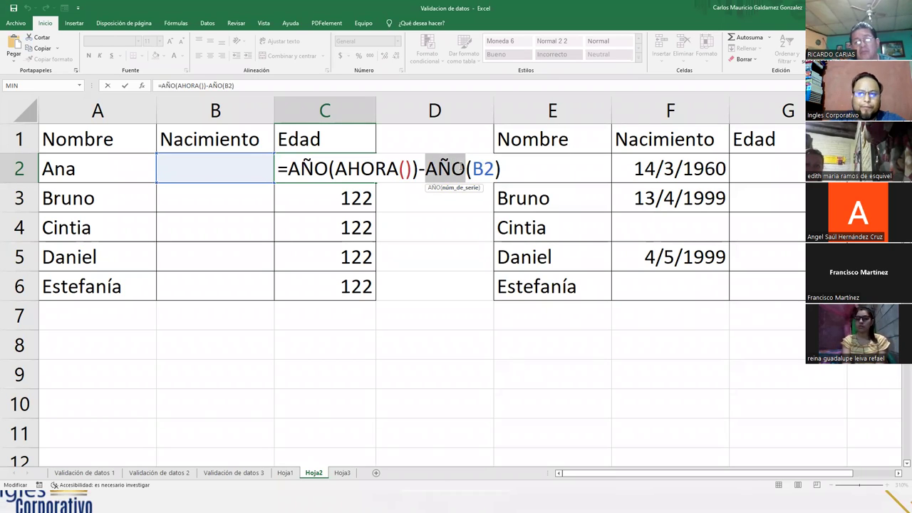
pyautogui.moveTo(336, 168); pyautogui.dragTo(412, 169)
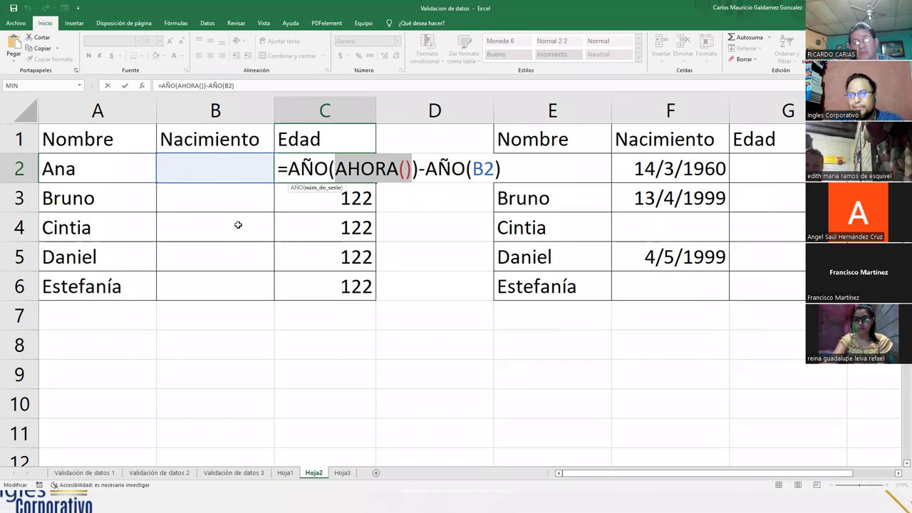
pyautogui.press('Escape')
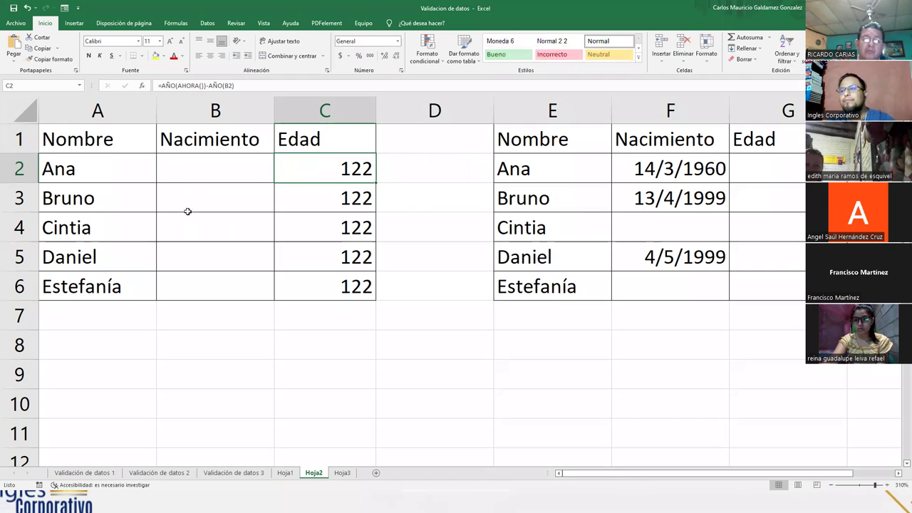
# - Clear the names in A2:A6 and enter Marta as the only name in A2
pyautogui.moveTo(94, 171); pyautogui.dragTo(102, 289)
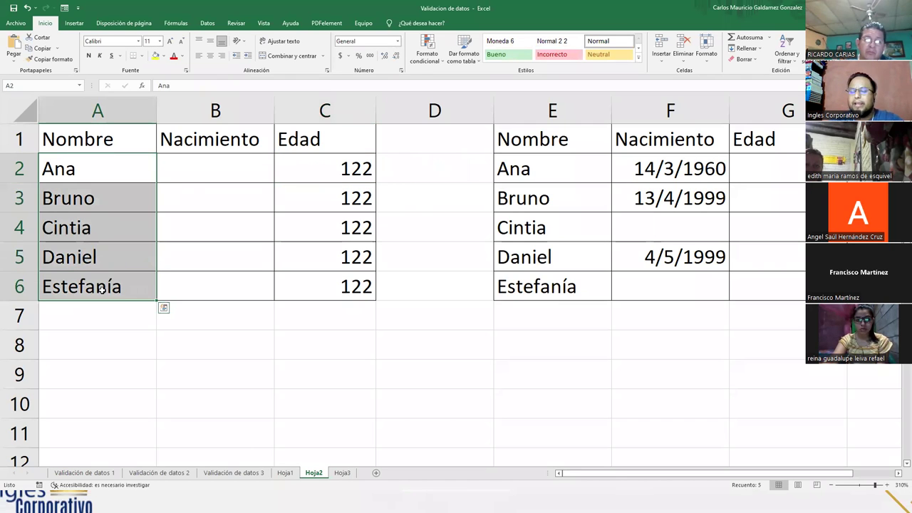
pyautogui.press('Delete')
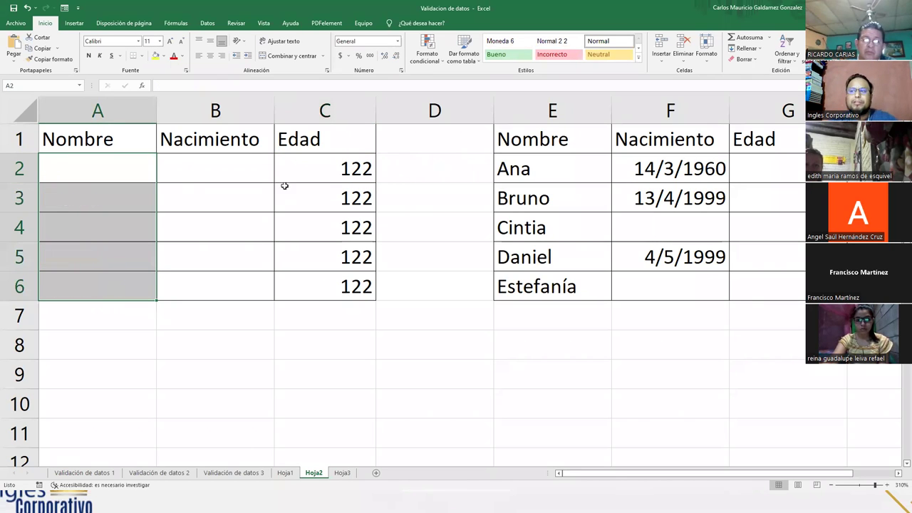
pyautogui.click(294, 171)
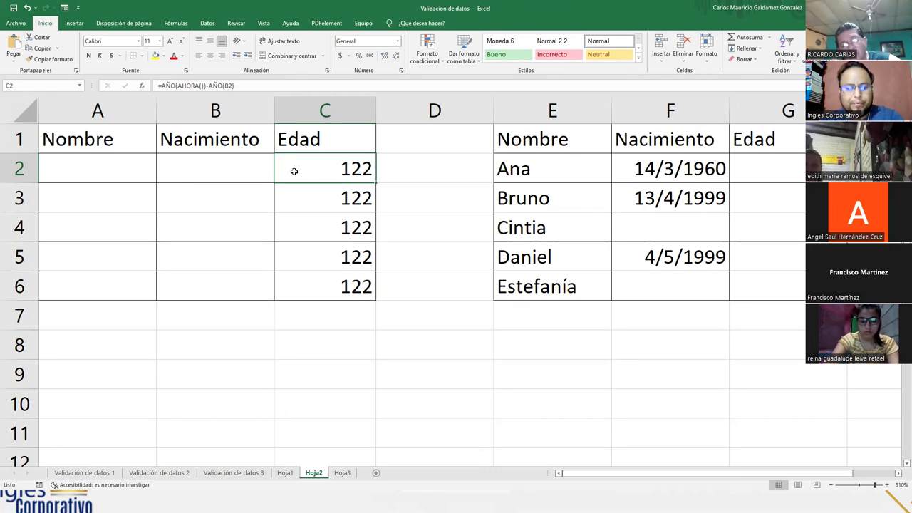
pyautogui.write('a')
pyautogui.press('BackSpace')
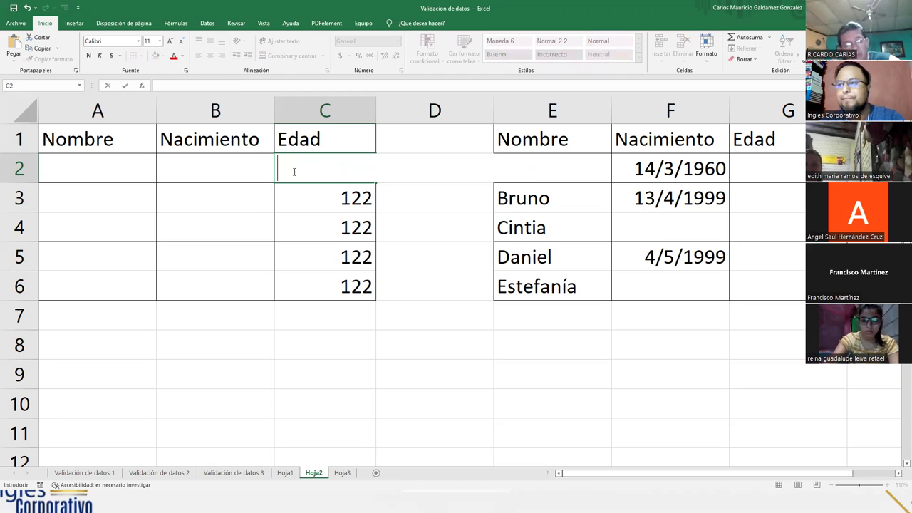
pyautogui.press('Escape')
pyautogui.press('Left')
pyautogui.press('Left')
pyautogui.write('Marta')
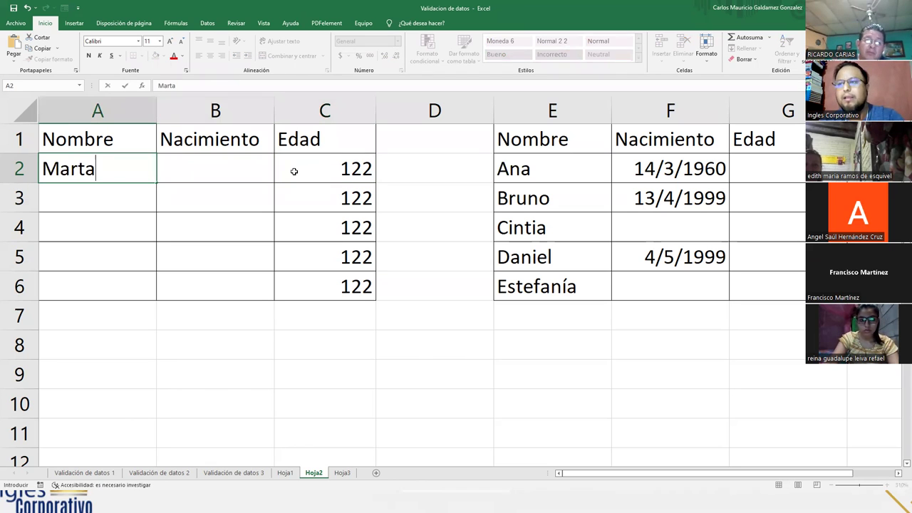
pyautogui.press('Tab')
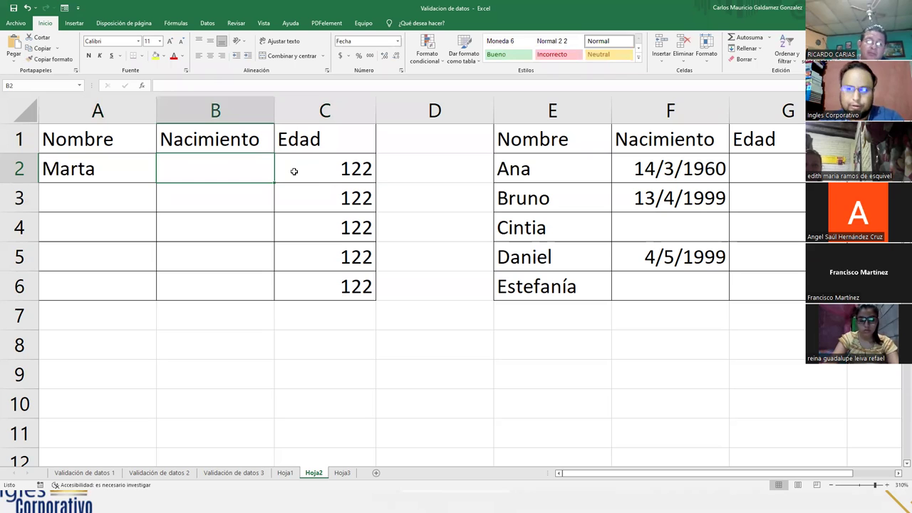
pyautogui.write('2')
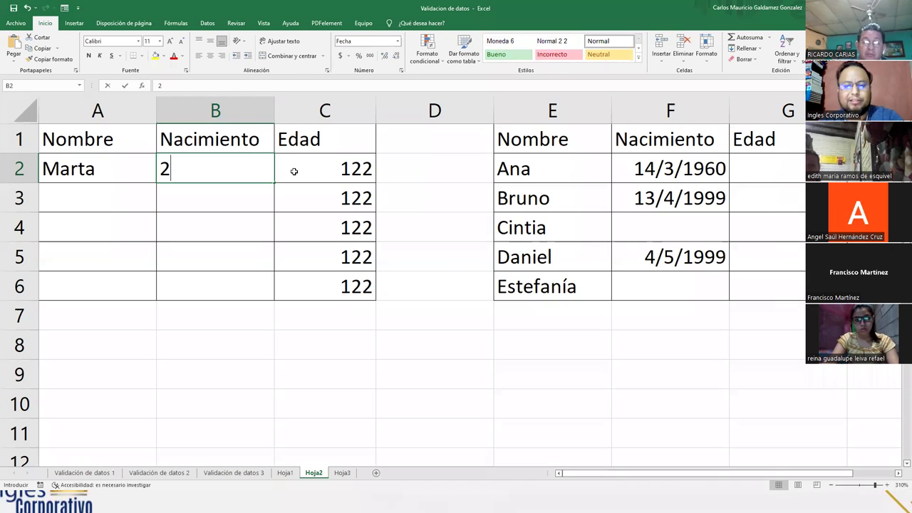
pyautogui.write('8&')
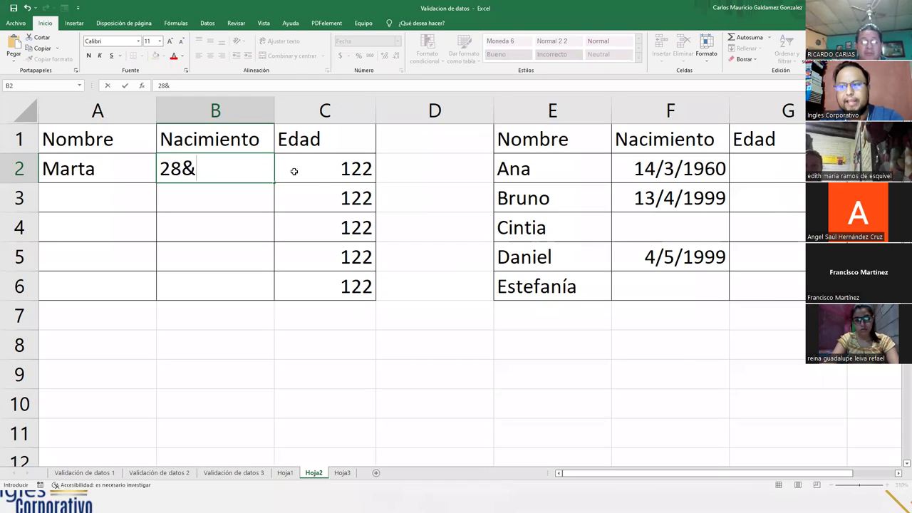
pyautogui.press('BackSpace')
pyautogui.write('/02&')
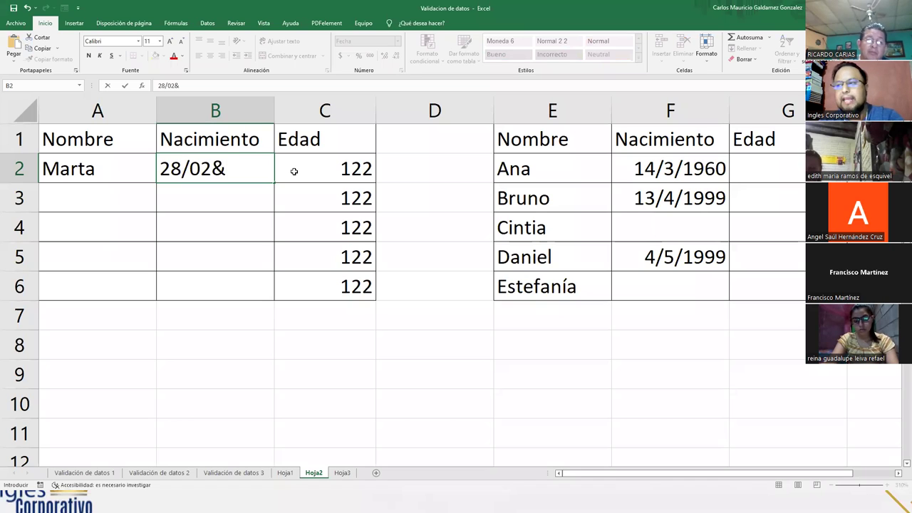
pyautogui.press('BackSpace')
pyautogui.write('/19')
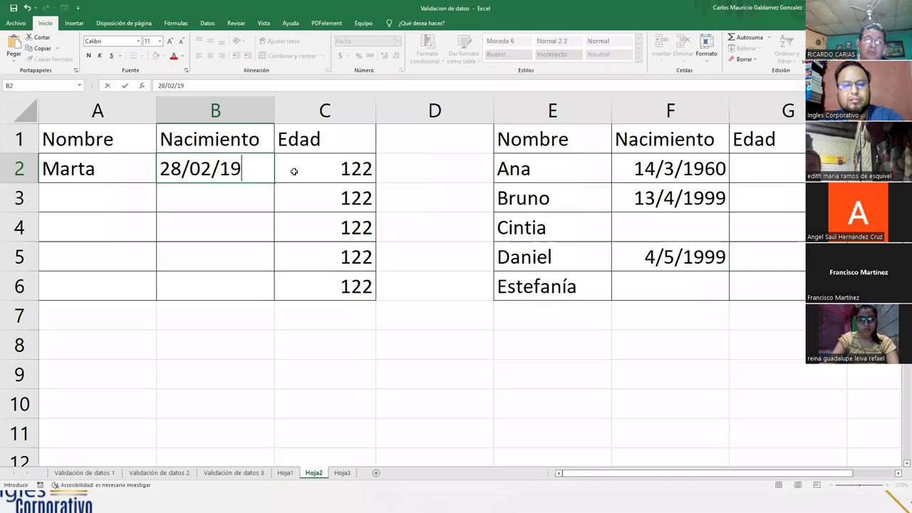
pyautogui.write('75')
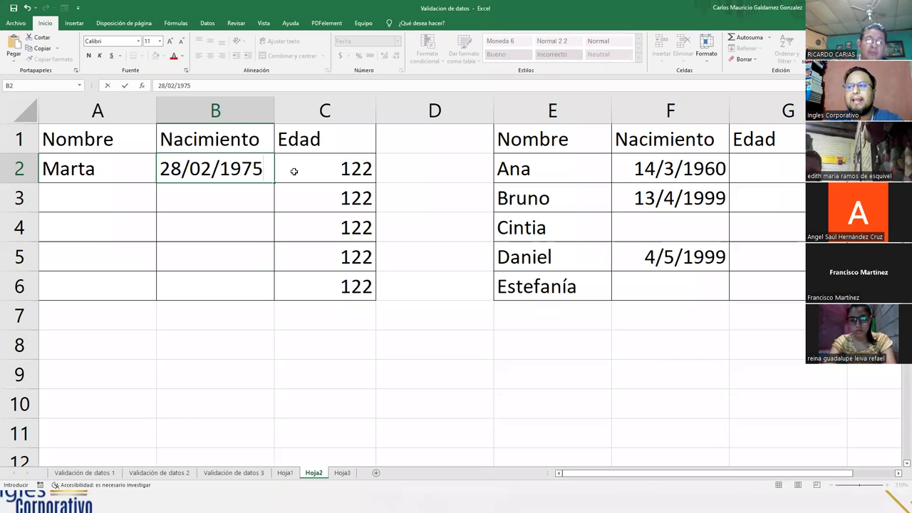
pyautogui.press('Return')
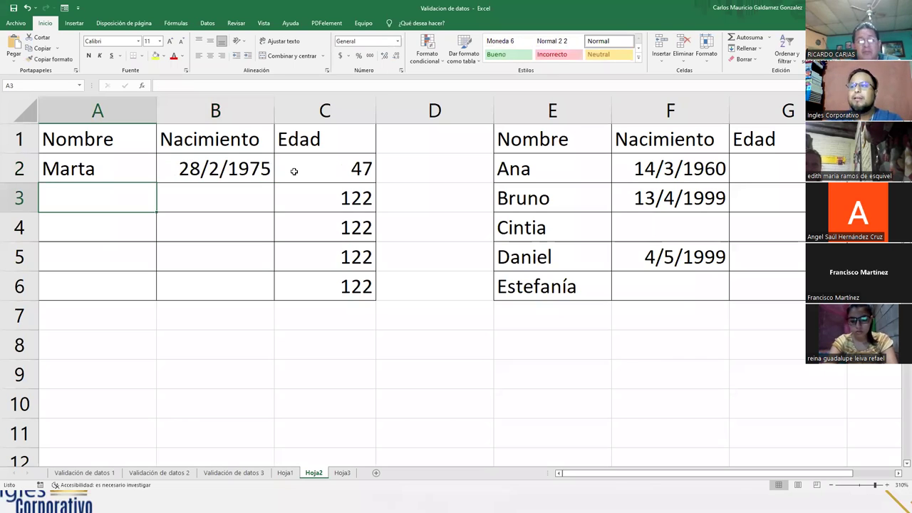
pyautogui.click(215, 171)
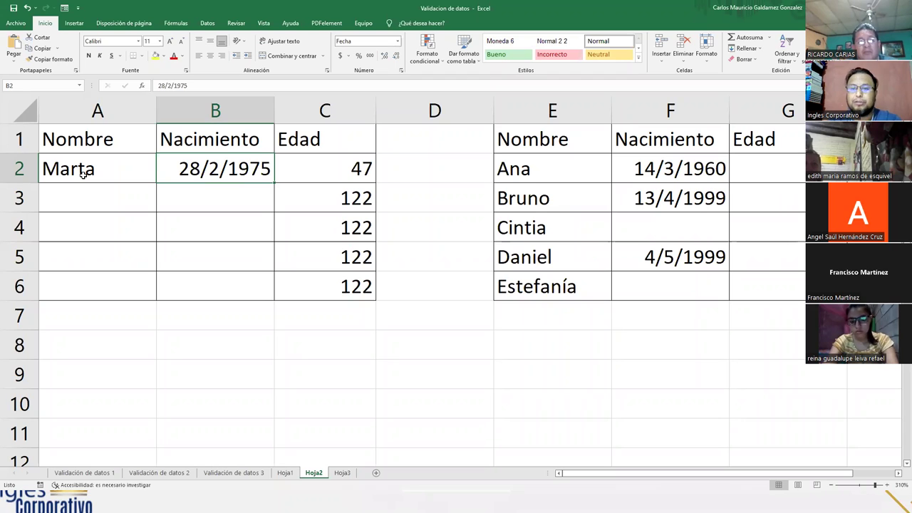
pyautogui.click(315, 171)
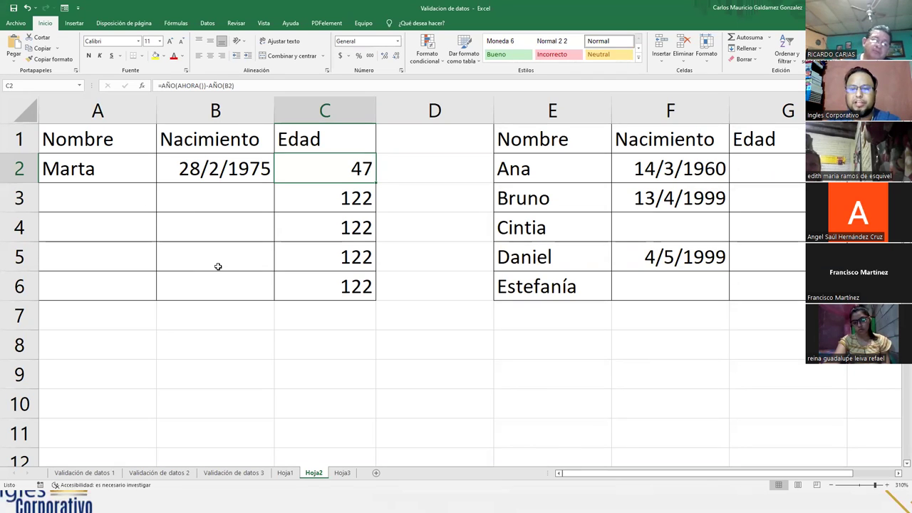
pyautogui.moveTo(203, 172); pyautogui.dragTo(203, 288)
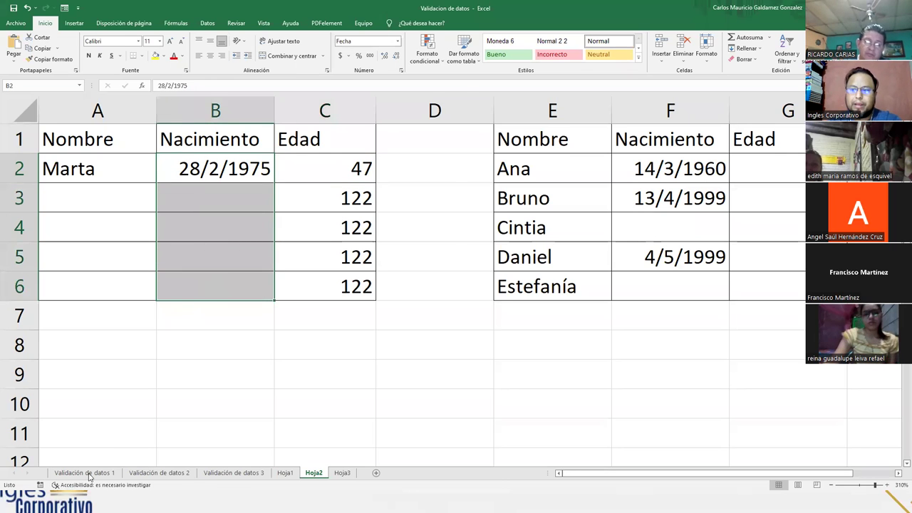
# - Enter the malformed date 067/12/1990 in B3 of Hoja2
pyautogui.click(88, 475)
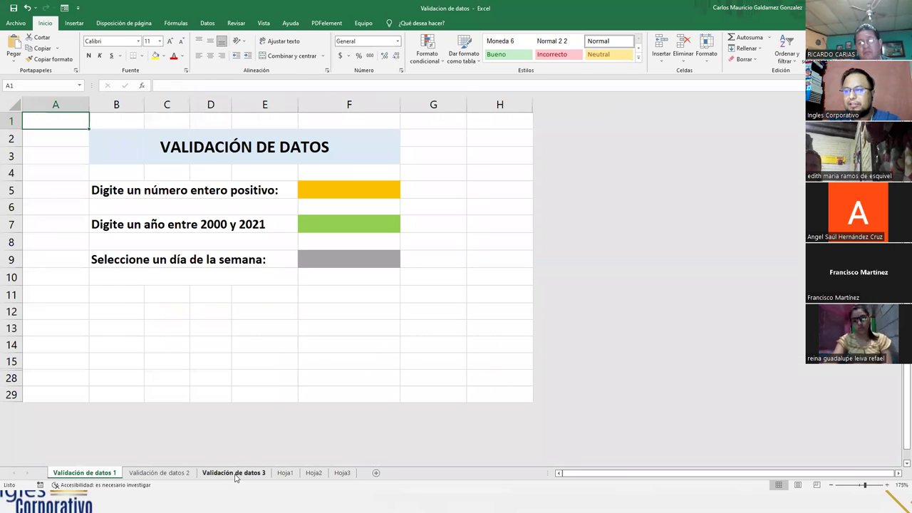
pyautogui.click(235, 473)
pyautogui.click(314, 473)
pyautogui.click(214, 197)
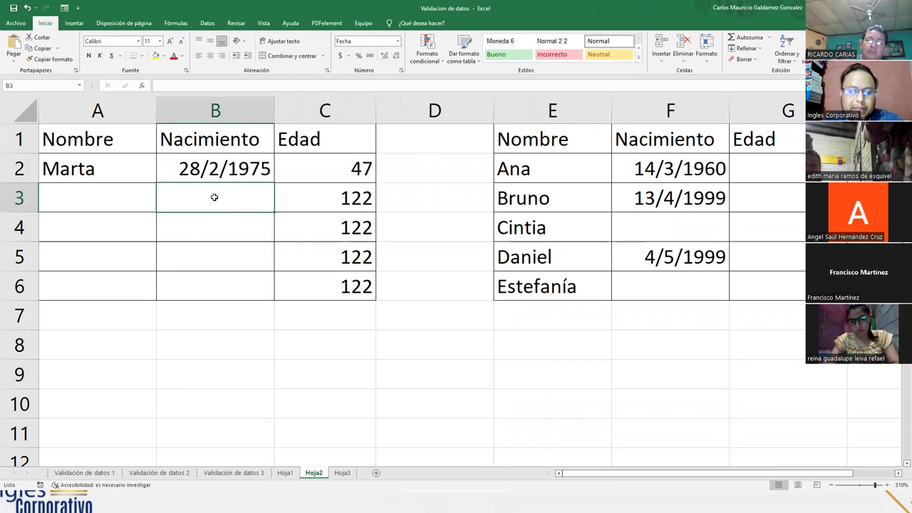
pyautogui.write('067')
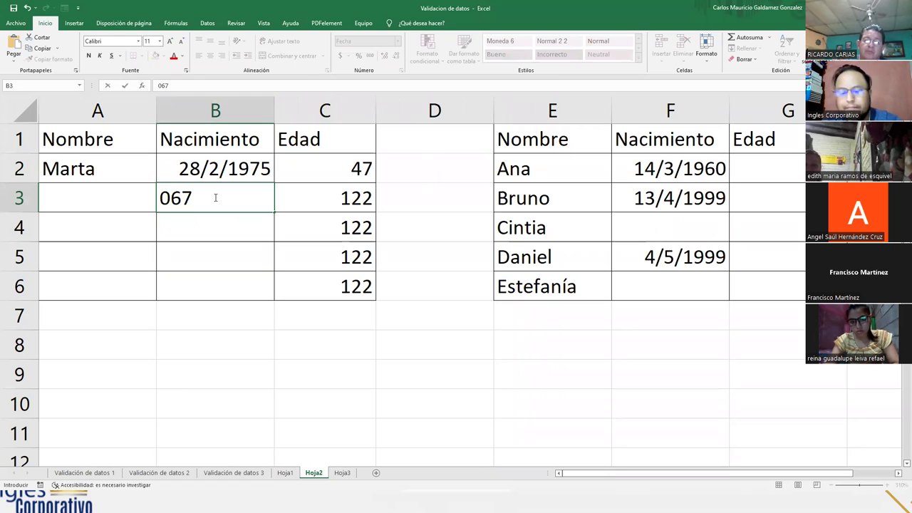
pyautogui.write('/')
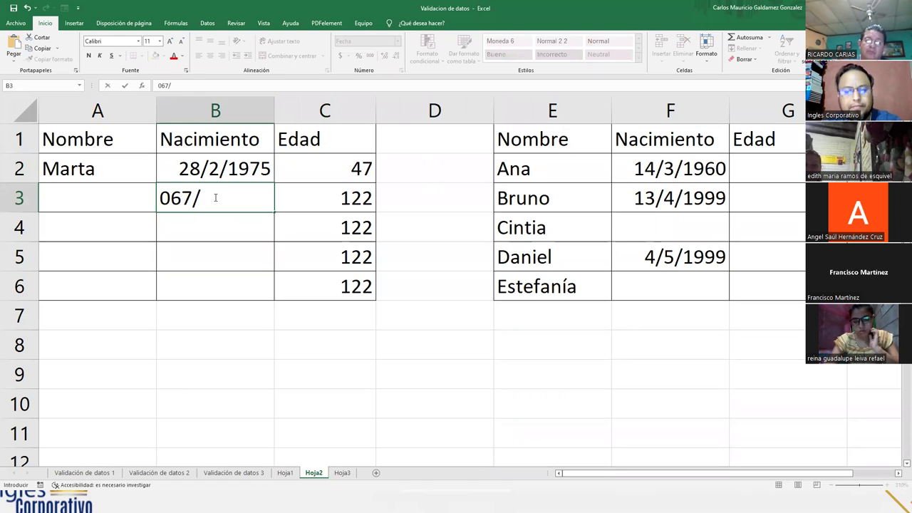
pyautogui.write('12')
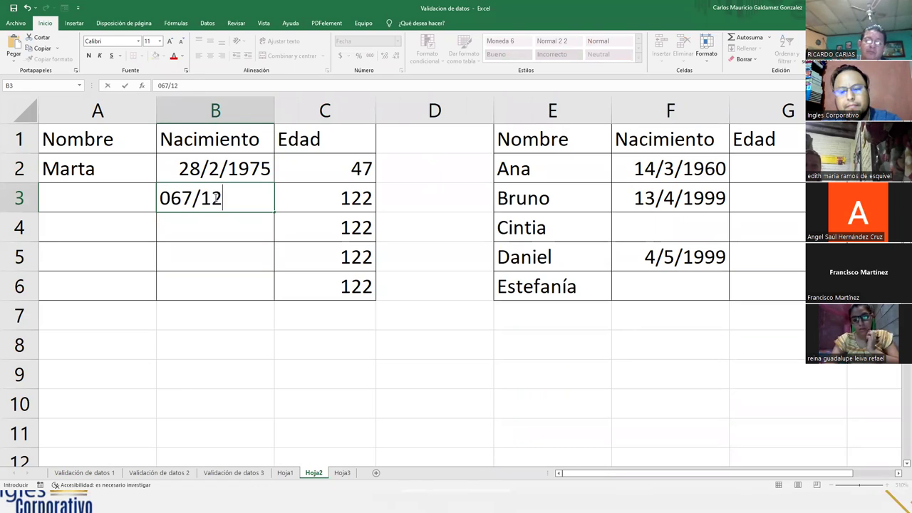
pyautogui.write('/2')
pyautogui.press('BackSpace')
pyautogui.write('1990')
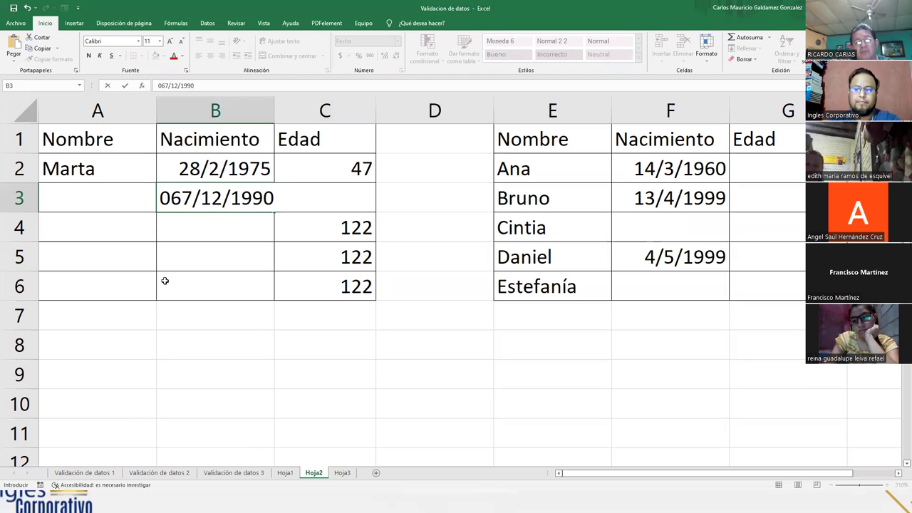
pyautogui.press('Return')
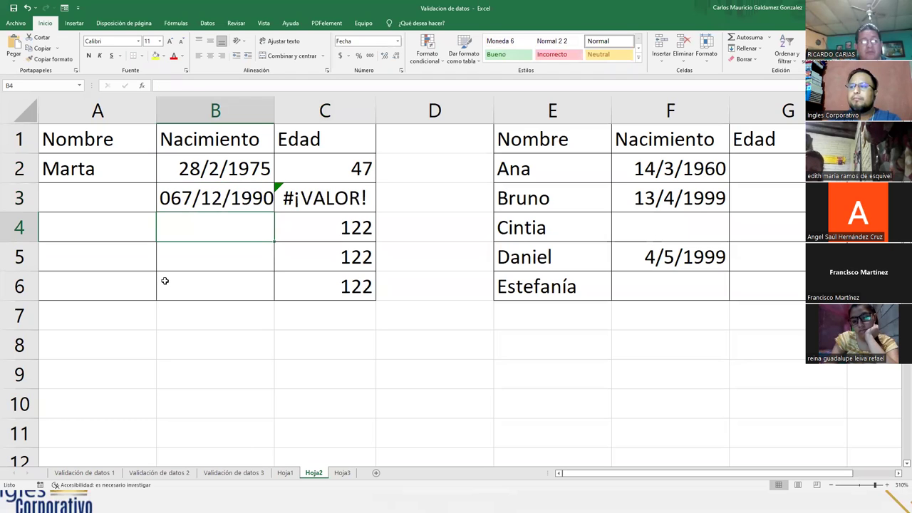
# - Inspect B3's invalid day 067 in the formula bar and C3's resulting #¡VALOR! error
pyautogui.press('Up')
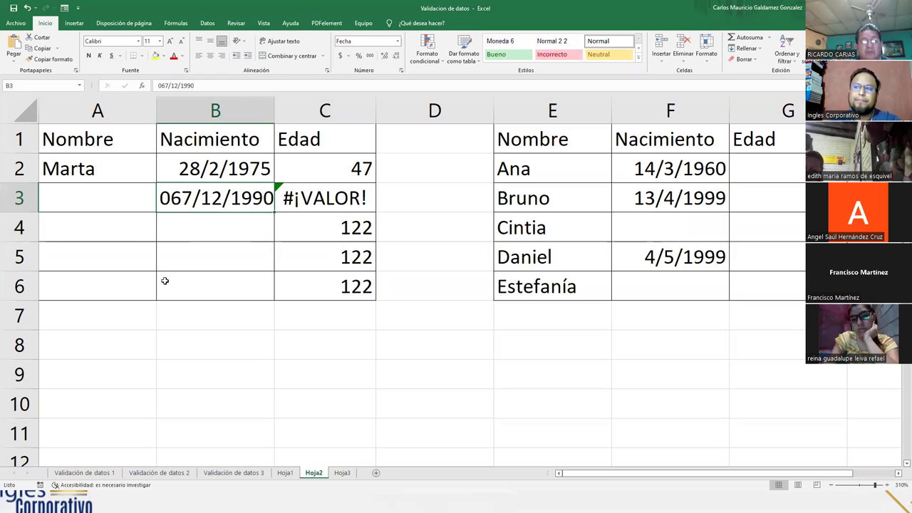
pyautogui.click(161, 85)
pyautogui.moveTo(158, 85); pyautogui.dragTo(165, 85)
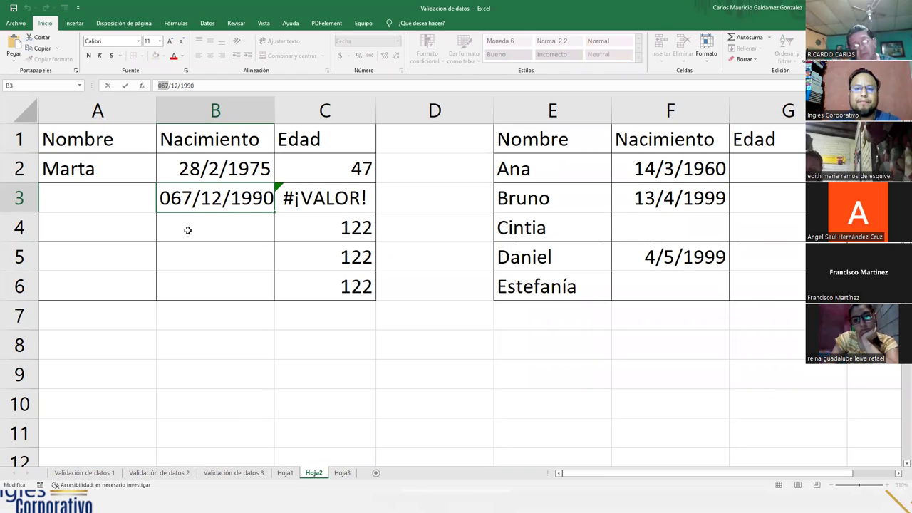
pyautogui.click(319, 201)
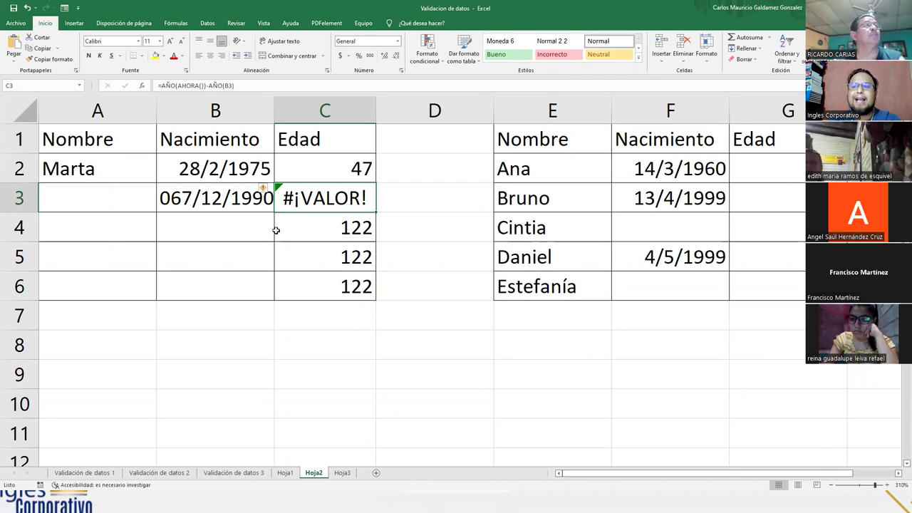
# - Review Marta's A2:C2 record, then delete the dates in B2:B6 so every age reads 122
pyautogui.moveTo(87, 172); pyautogui.dragTo(309, 169)
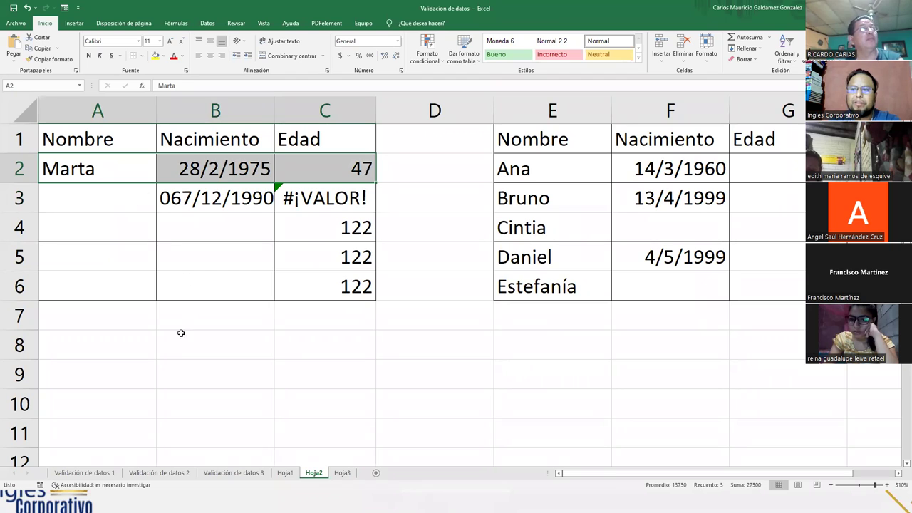
pyautogui.moveTo(117, 177); pyautogui.dragTo(356, 171)
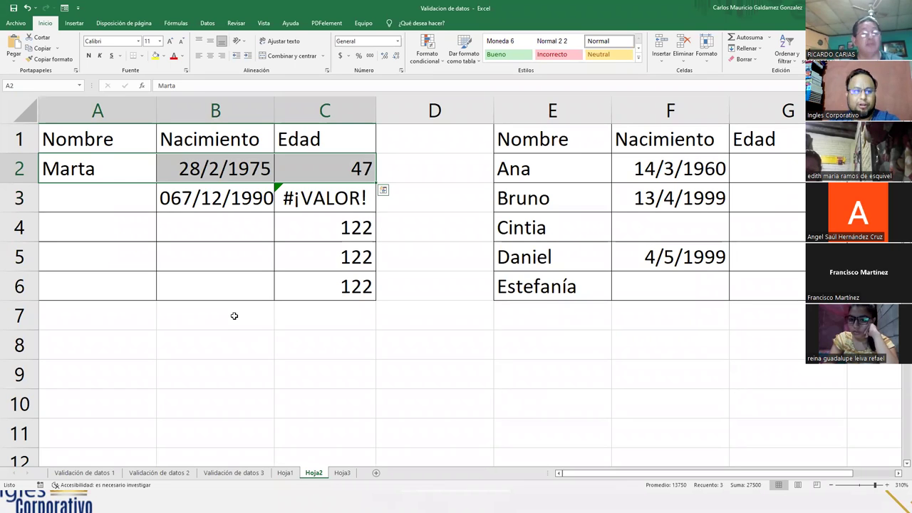
pyautogui.click(316, 168)
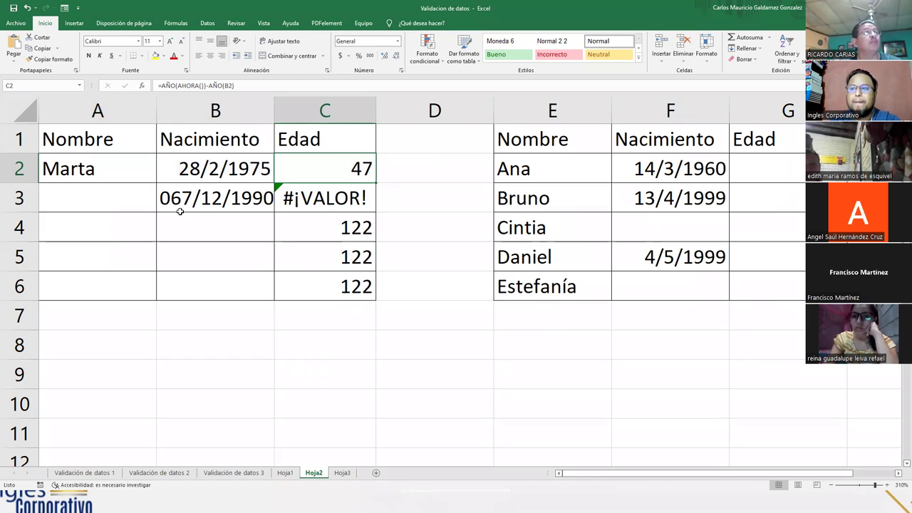
pyautogui.moveTo(121, 168); pyautogui.dragTo(305, 165)
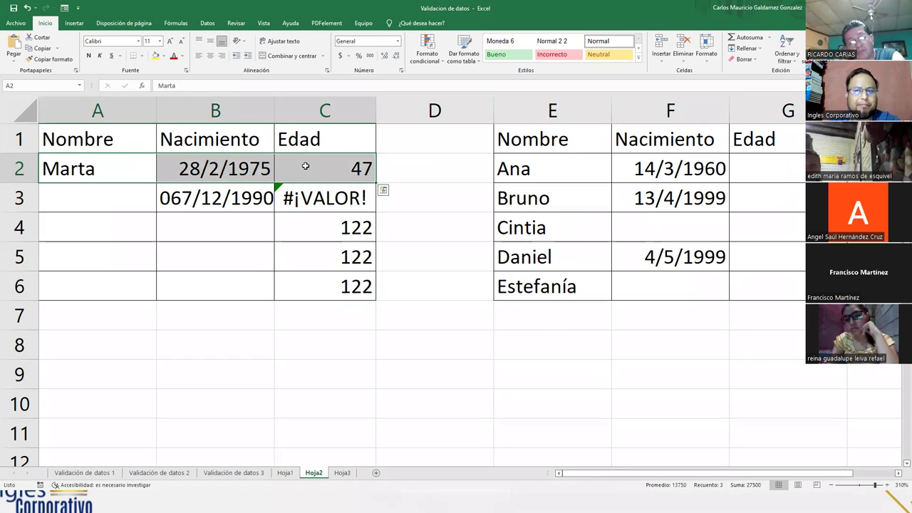
pyautogui.click(275, 273)
pyautogui.moveTo(194, 167); pyautogui.dragTo(194, 297)
pyautogui.press('Delete')
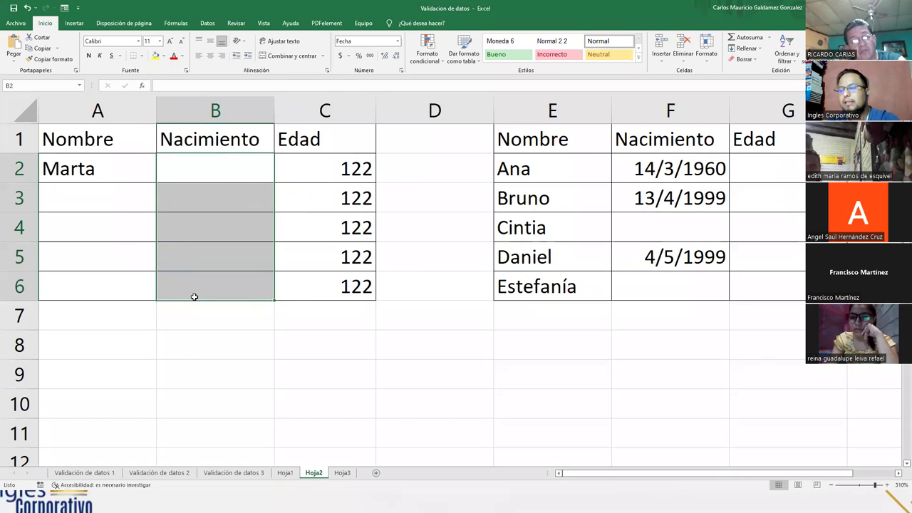
# - Open the Validación de datos dialog for the Nacimiento cells B2:B6
pyautogui.click(218, 170)
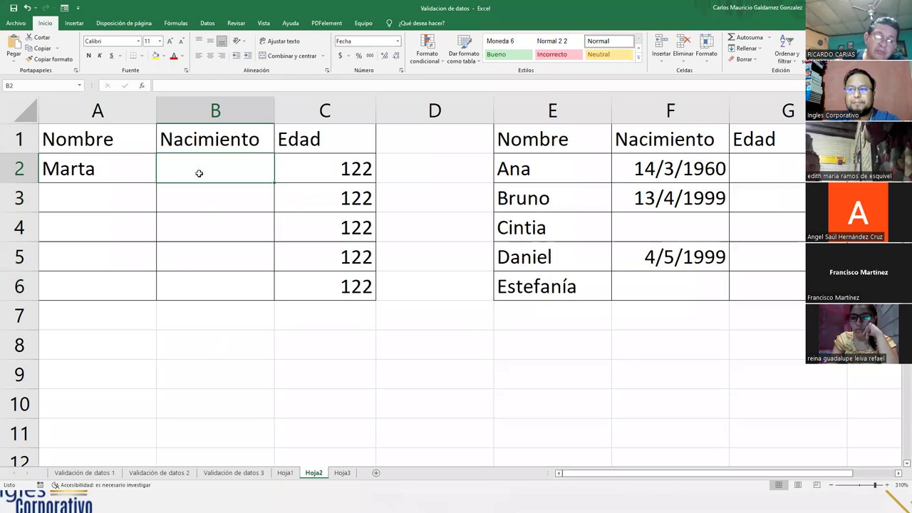
pyautogui.moveTo(199, 171); pyautogui.dragTo(199, 289)
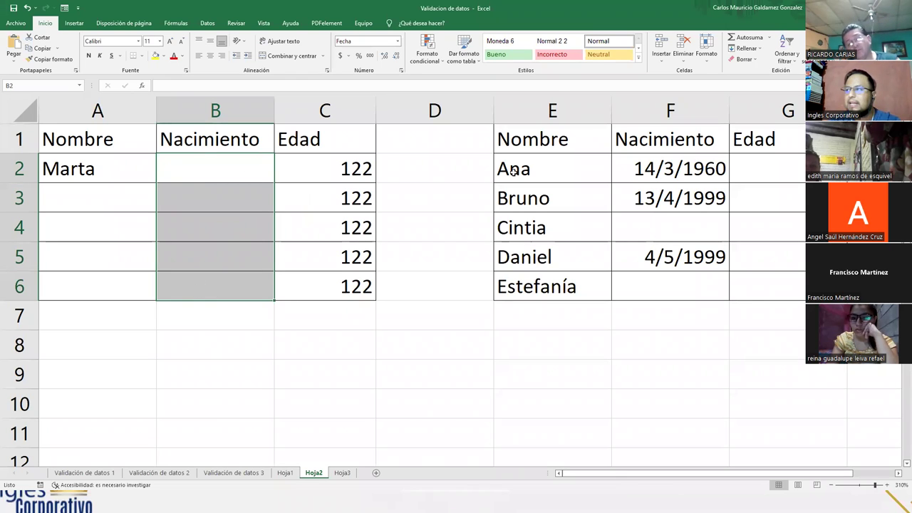
pyautogui.click(207, 23)
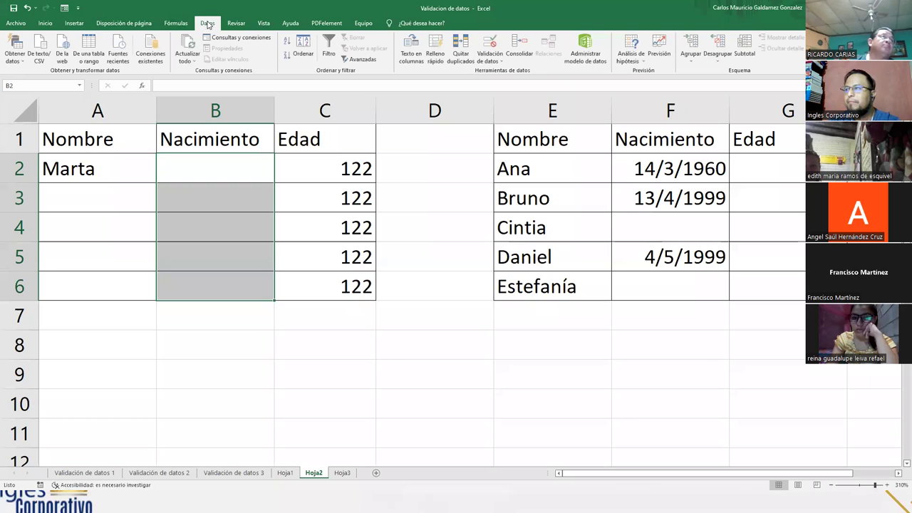
pyautogui.click(488, 47)
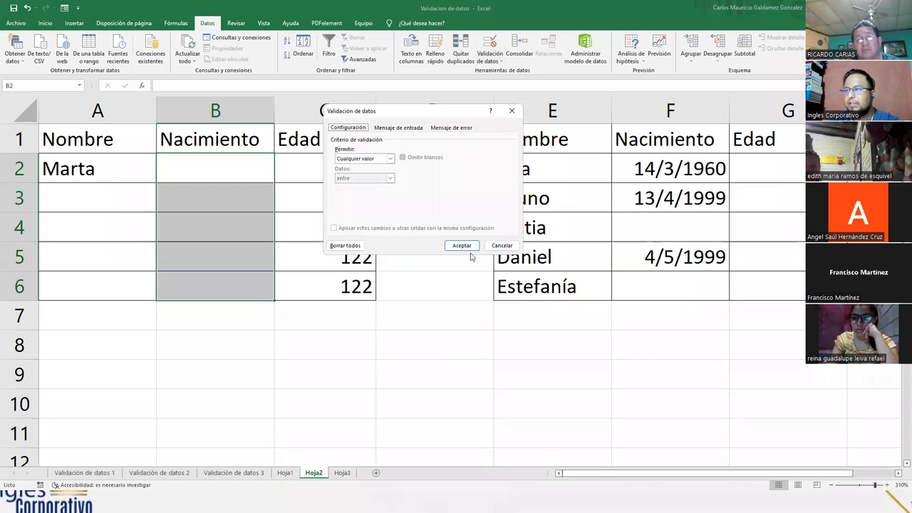
# - Try the Fecha criterion and a partial end date, then reset everything with Borrar todos
pyautogui.click(391, 158)
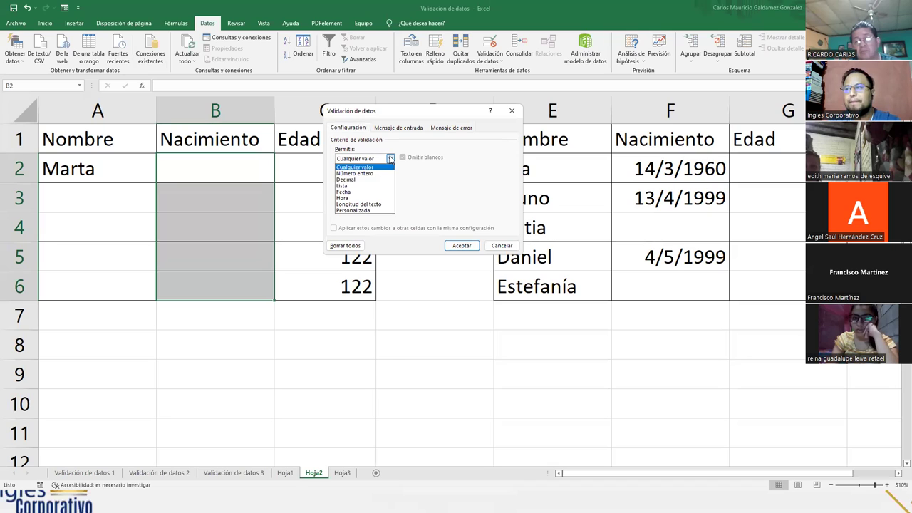
pyautogui.click(359, 193)
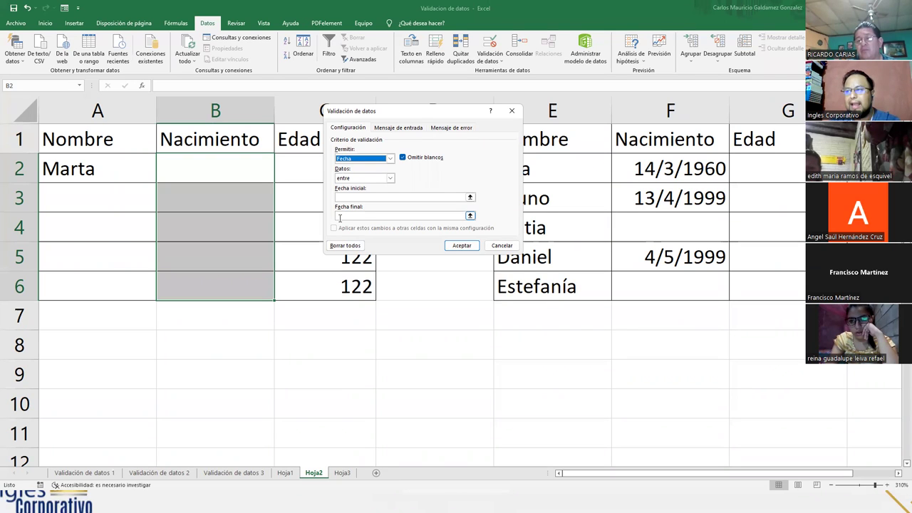
pyautogui.click(462, 215)
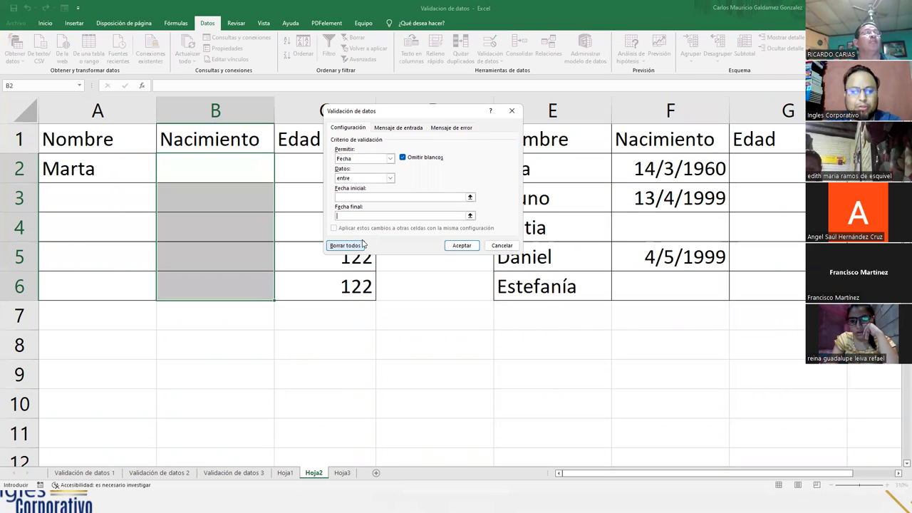
pyautogui.write('31/')
pyautogui.press('BackSpace')
pyautogui.press('BackSpace')
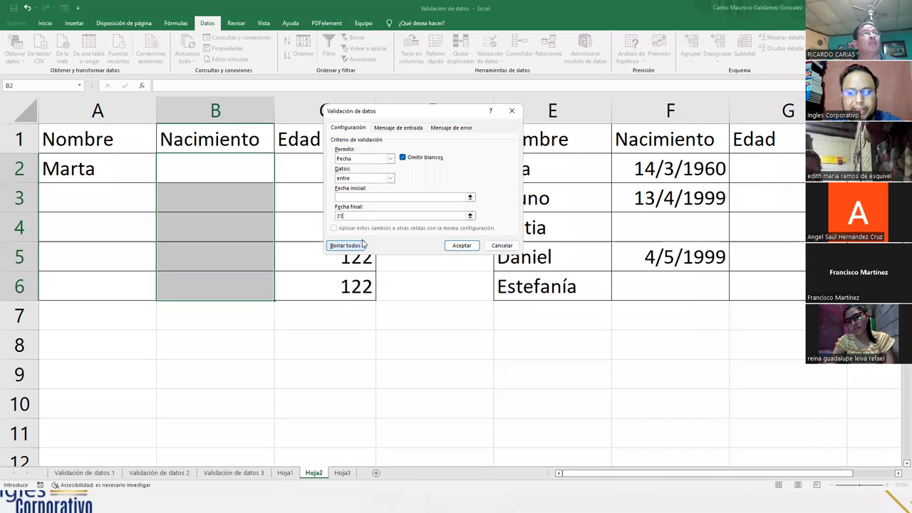
pyautogui.click(346, 245)
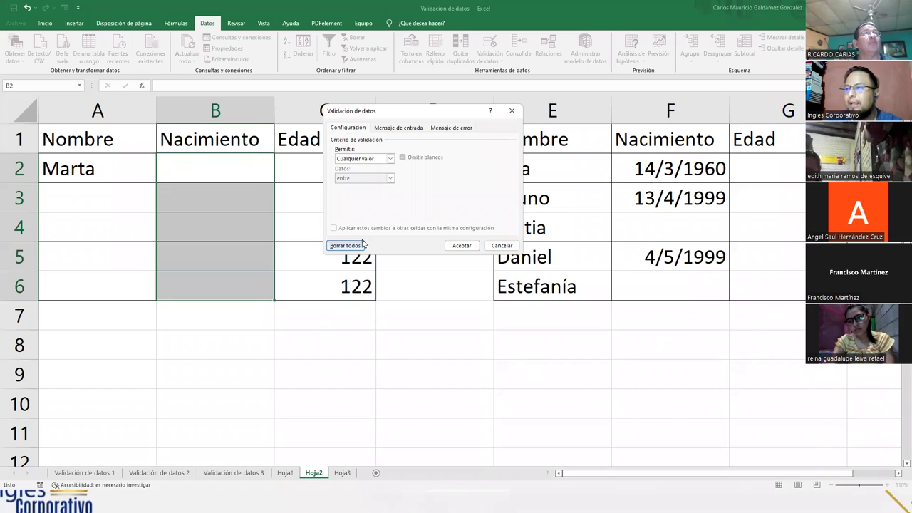
# - Allow only Fecha values with end date 31/12/2002, leaving the start date blank for now
pyautogui.click(390, 158)
pyautogui.click(357, 195)
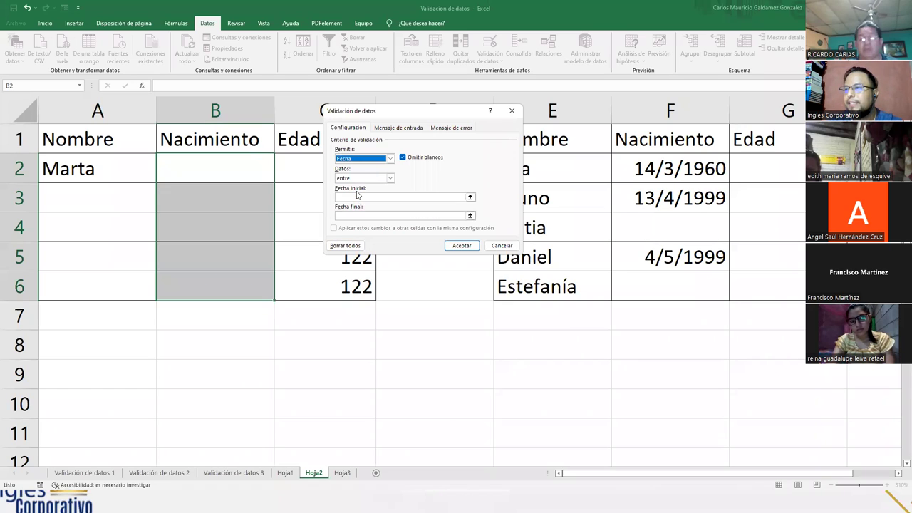
pyautogui.click(352, 215)
pyautogui.write('31/')
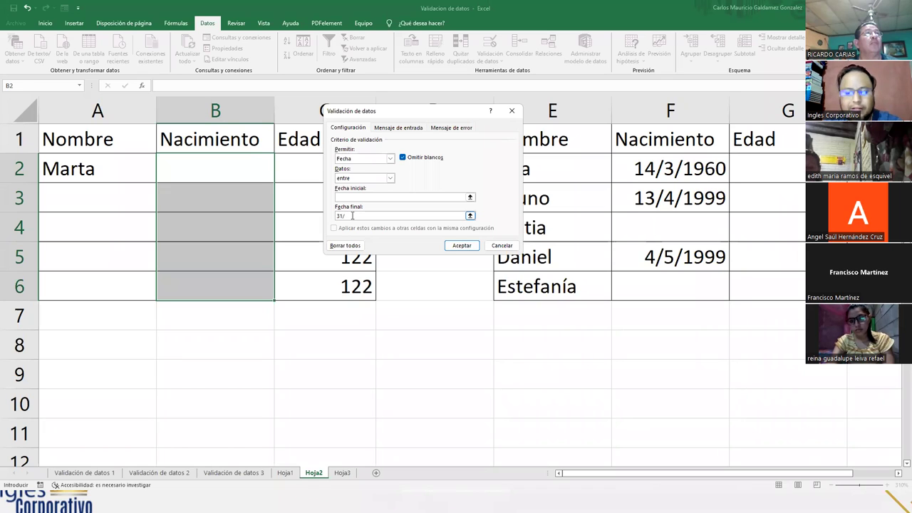
pyautogui.write('12/200')
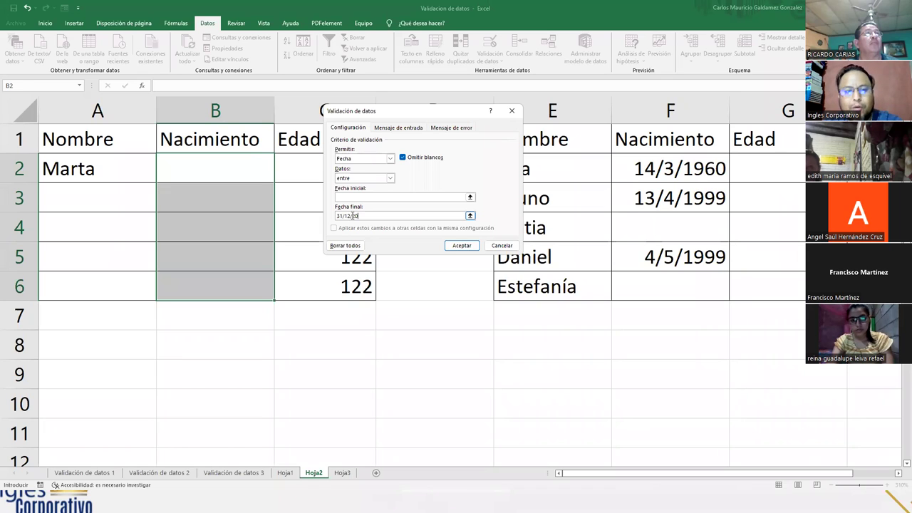
pyautogui.write('2')
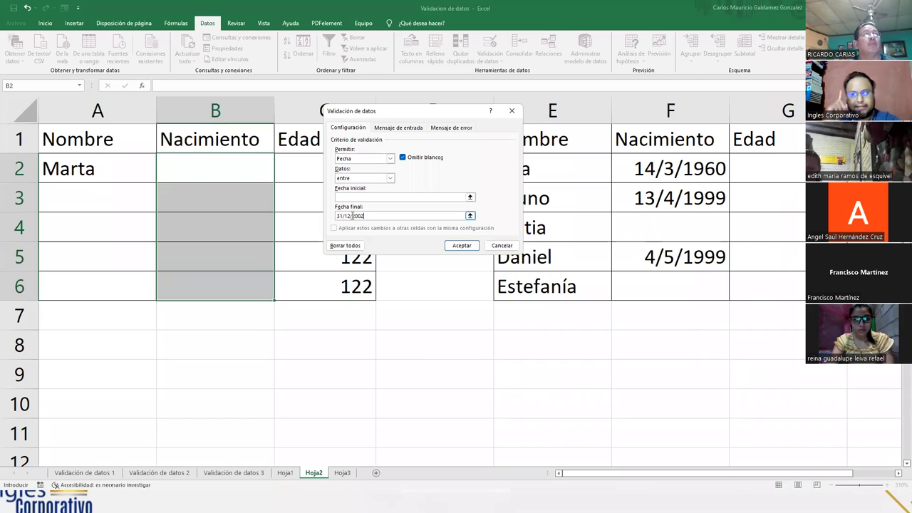
pyautogui.click(349, 197)
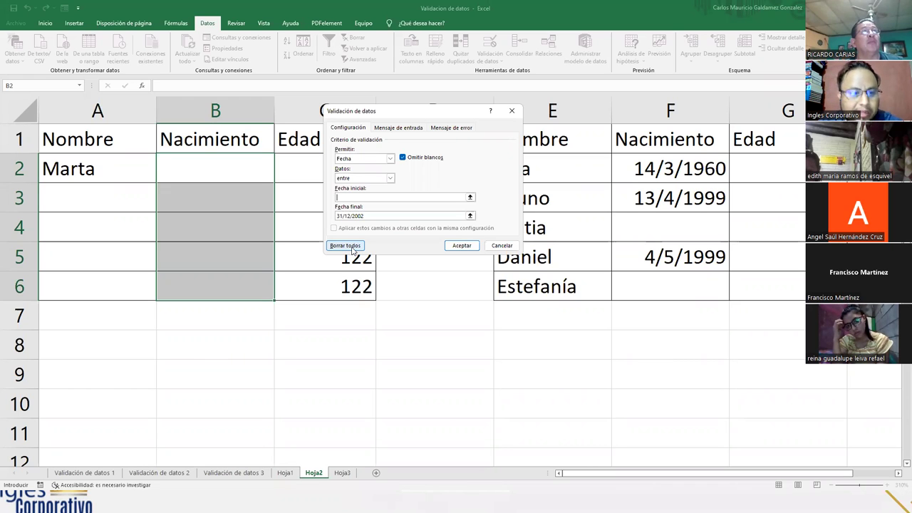
# - Change the validation end date to 31/12/2004, then compute 2022 − 40 = 1982 for the start year
pyautogui.click(366, 215)
pyautogui.write('4')
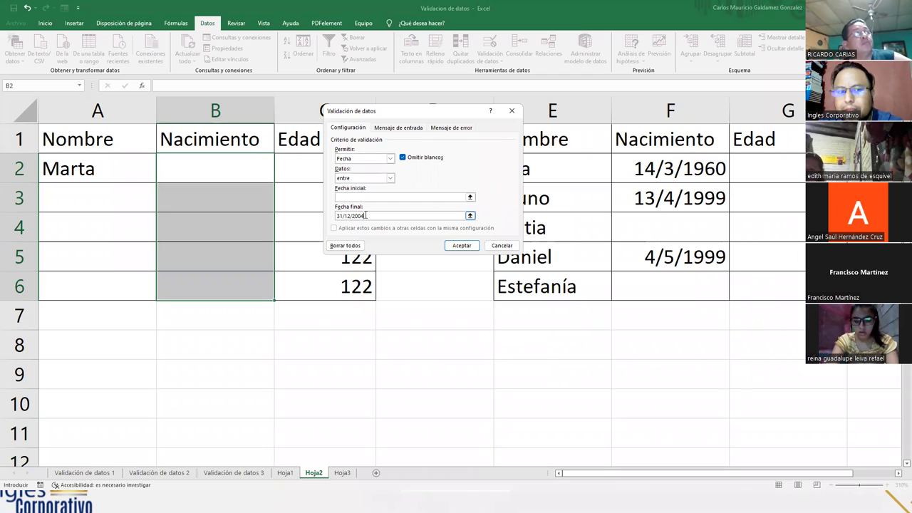
pyautogui.click(362, 197)
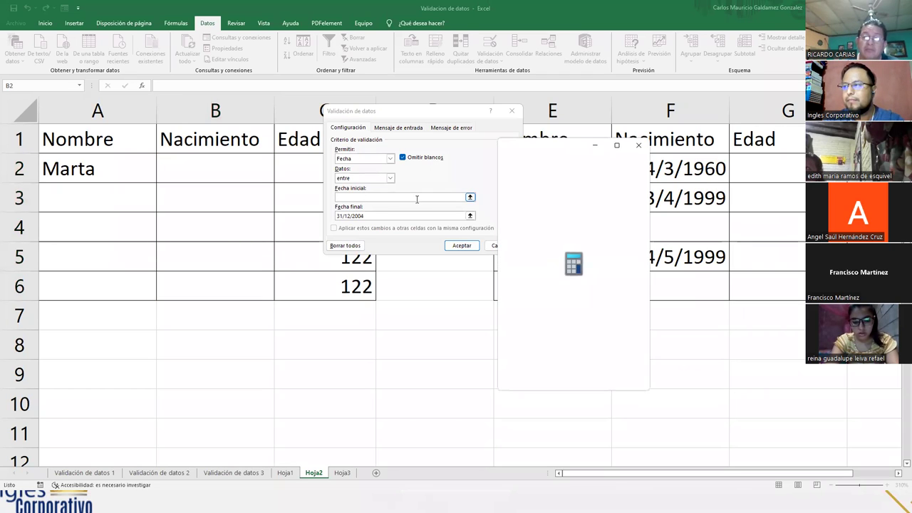
pyautogui.write('2022 - 40')
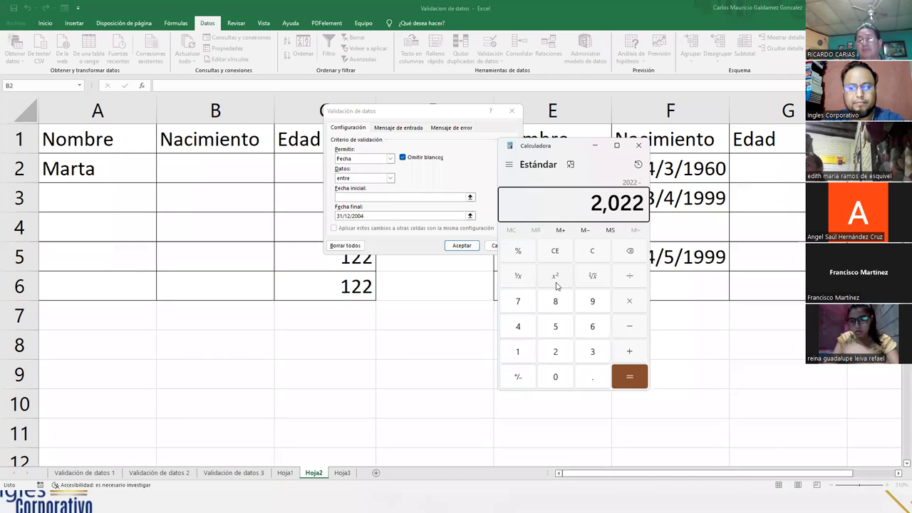
pyautogui.press('Return')
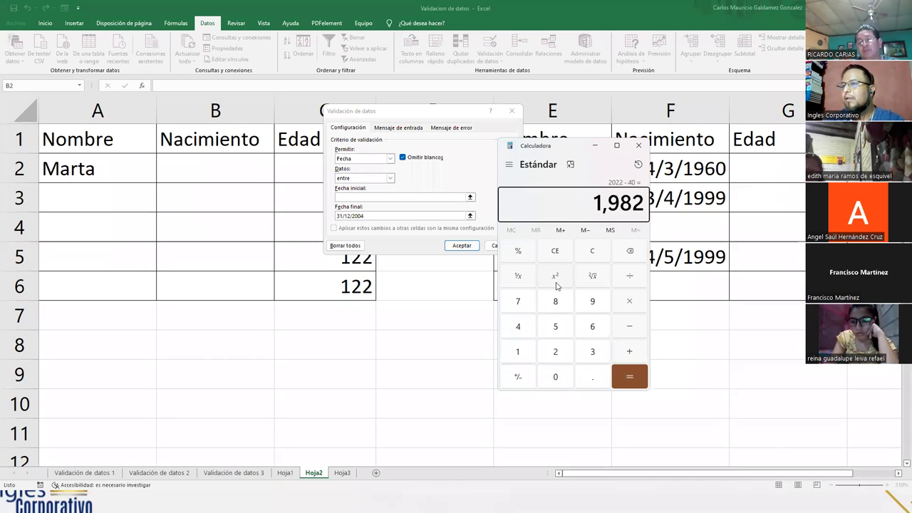
# - Enter start date 01/01/1982, keep end date 31/12/2004, and accept the date validation
pyautogui.click(396, 198)
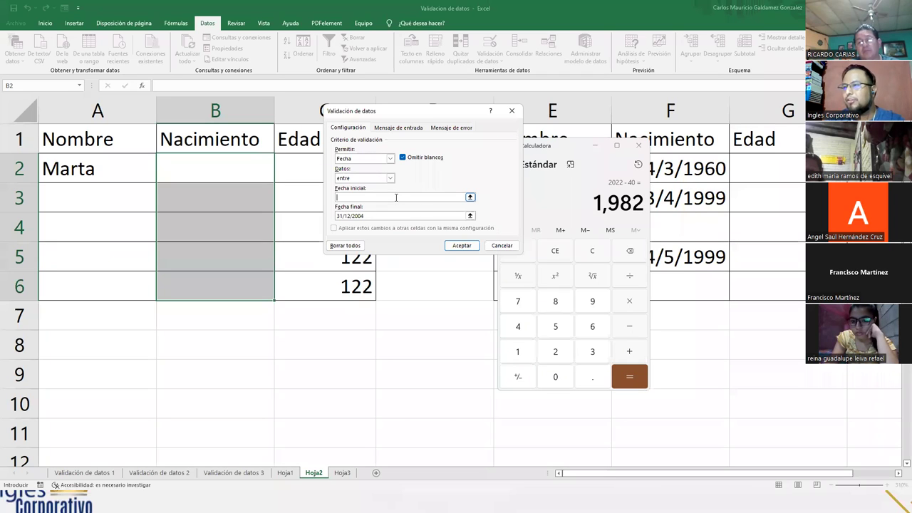
pyautogui.write('01')
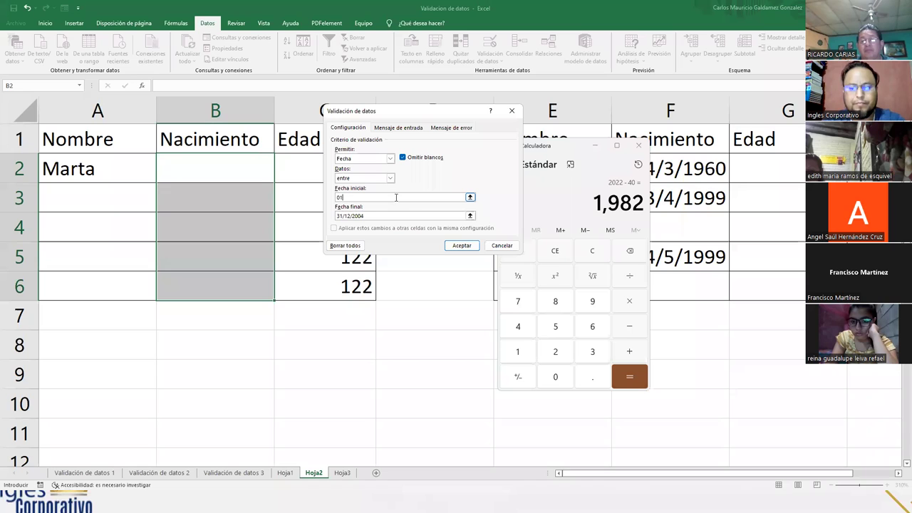
pyautogui.write('/01')
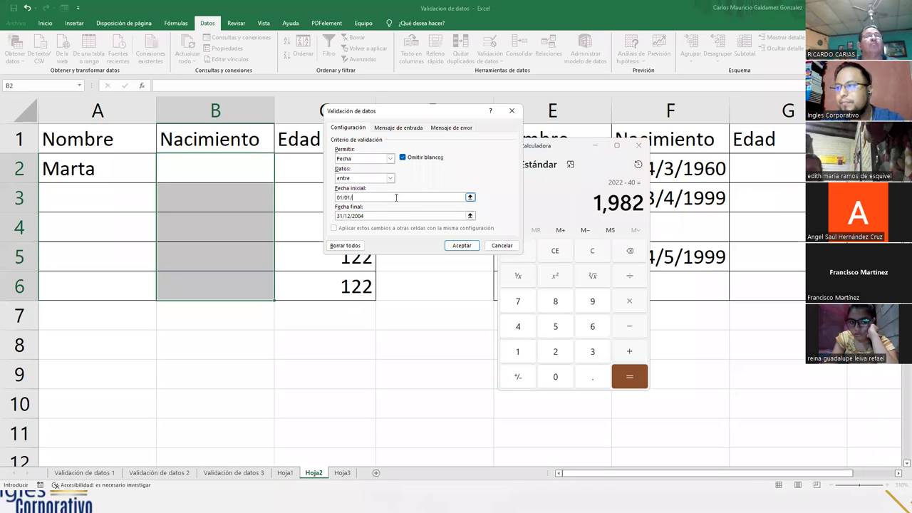
pyautogui.write('/20')
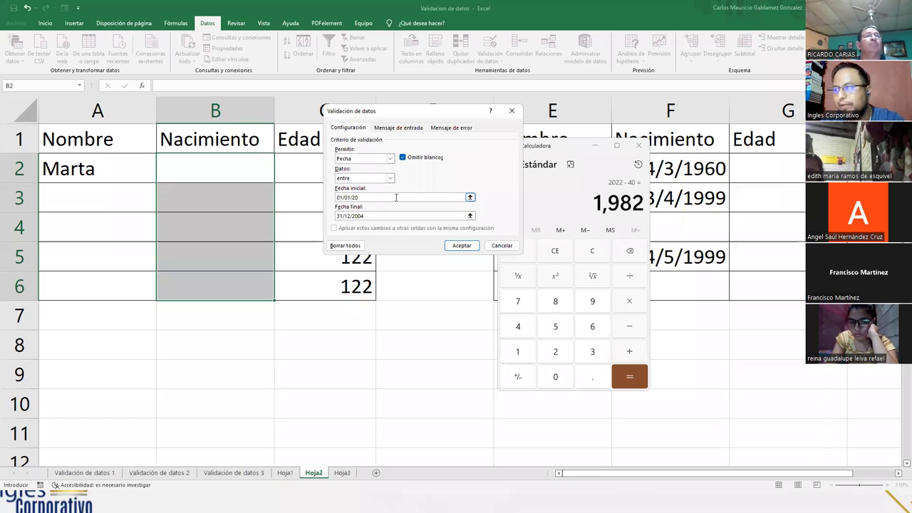
pyautogui.press('BackSpace')
pyautogui.press('BackSpace')
pyautogui.write('1984')
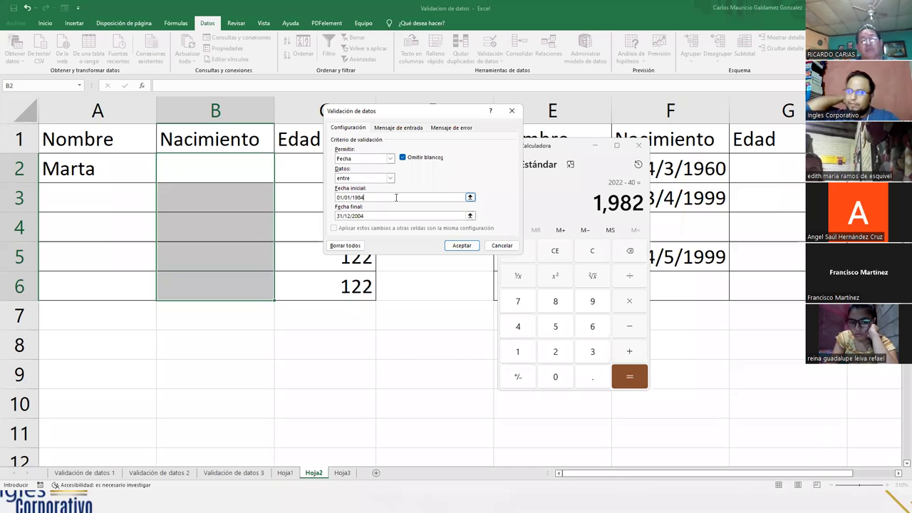
pyautogui.press('BackSpace')
pyautogui.write('2')
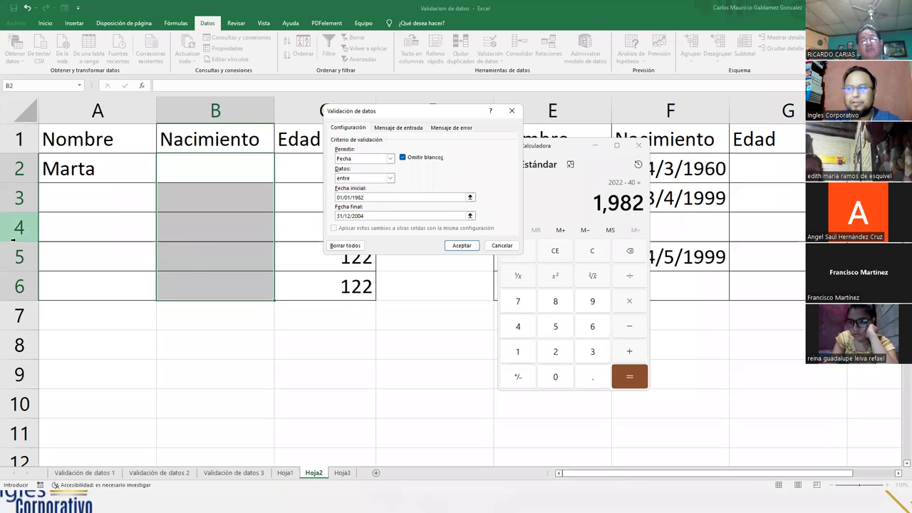
pyautogui.click(370, 215)
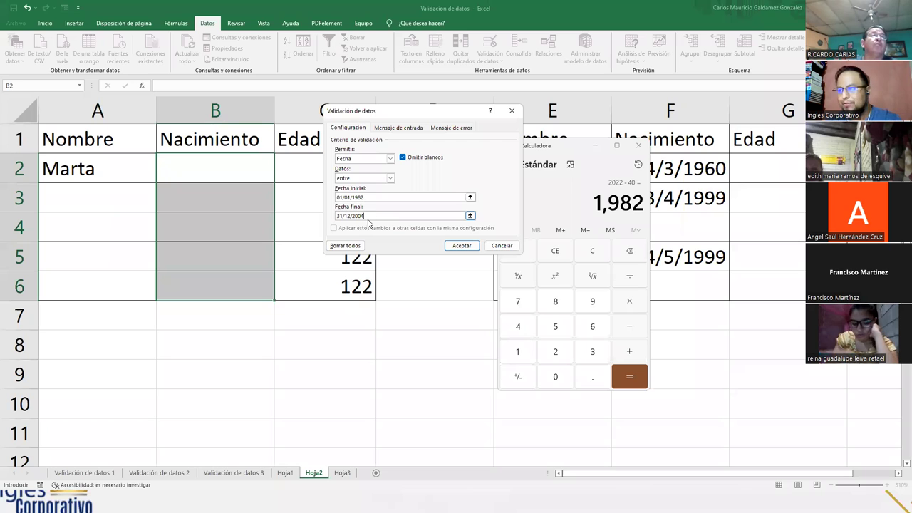
pyautogui.click(456, 245)
# - Enter the birth date 30/06/1984 in B2
pyautogui.click(204, 164)
pyautogui.click(205, 162)
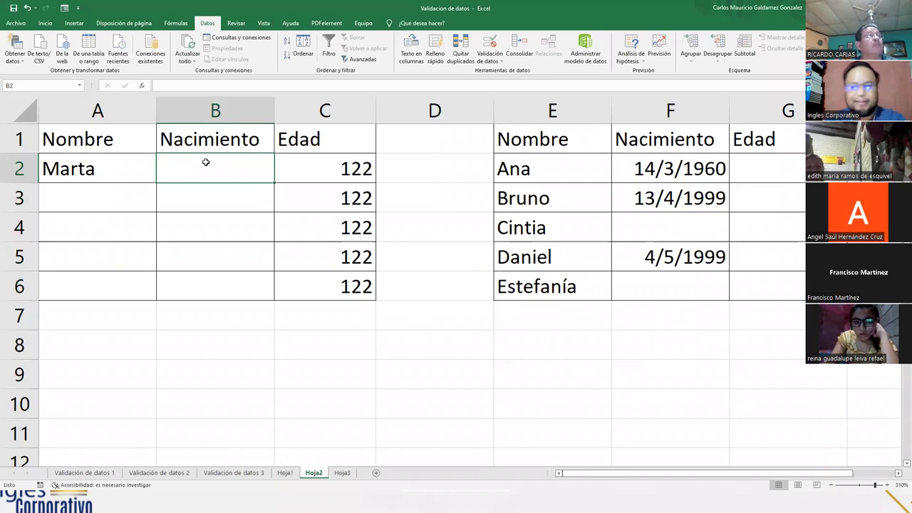
pyautogui.write('30/')
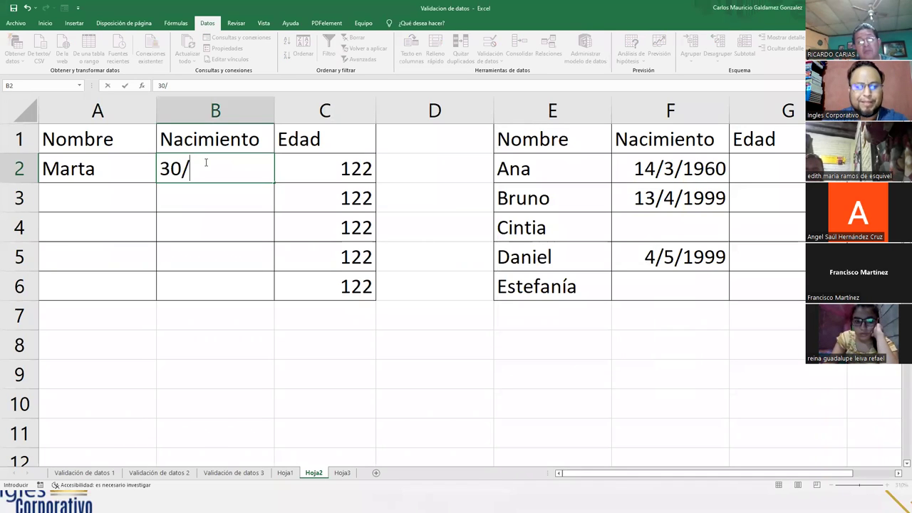
pyautogui.write('06/')
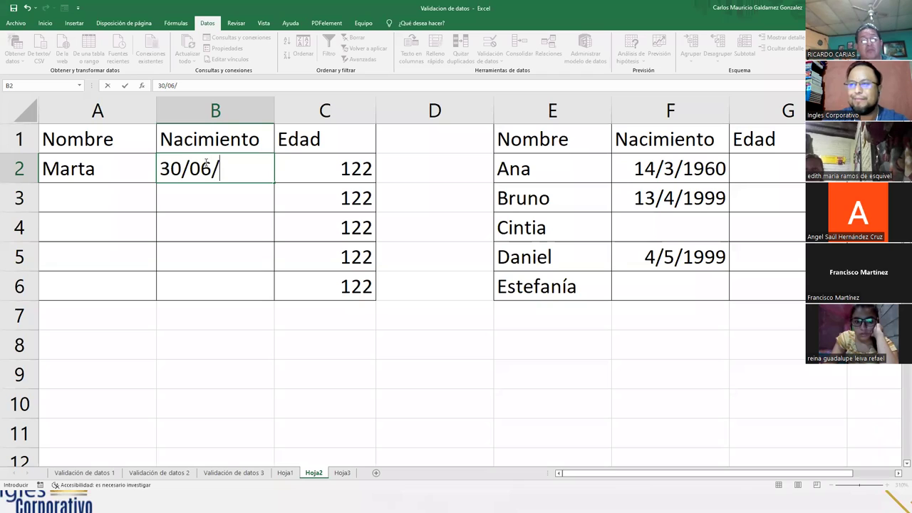
pyautogui.write('1984')
pyautogui.press('Return')
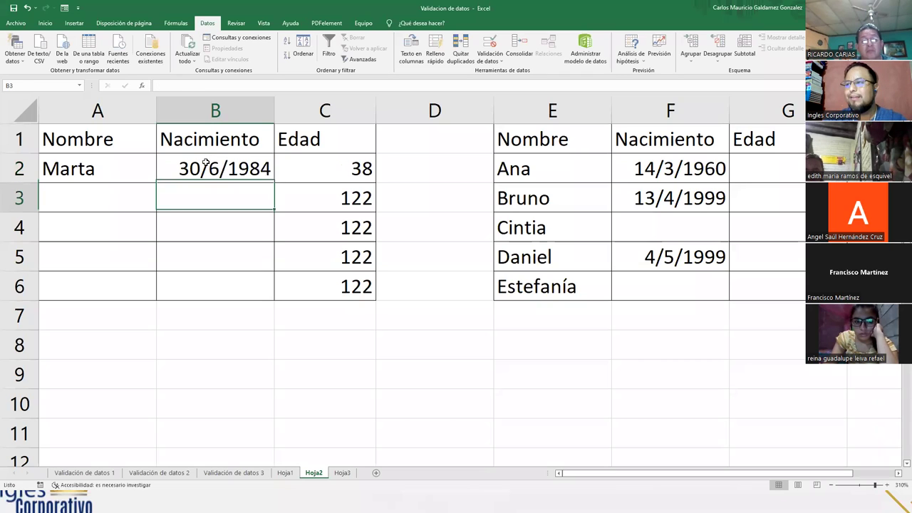
# - Test 19/04/1980 in B2, cancel the rejected entry, and clear the name in A2
pyautogui.click(206, 163)
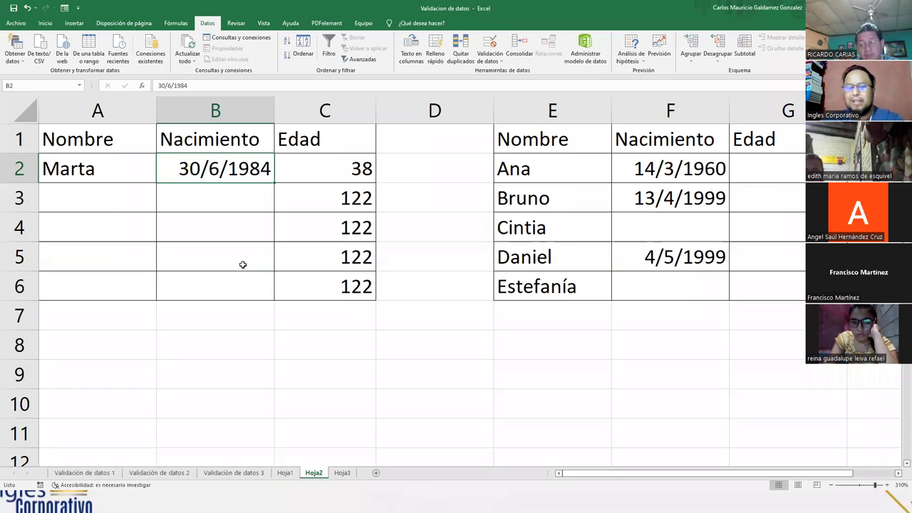
pyautogui.write('19/')
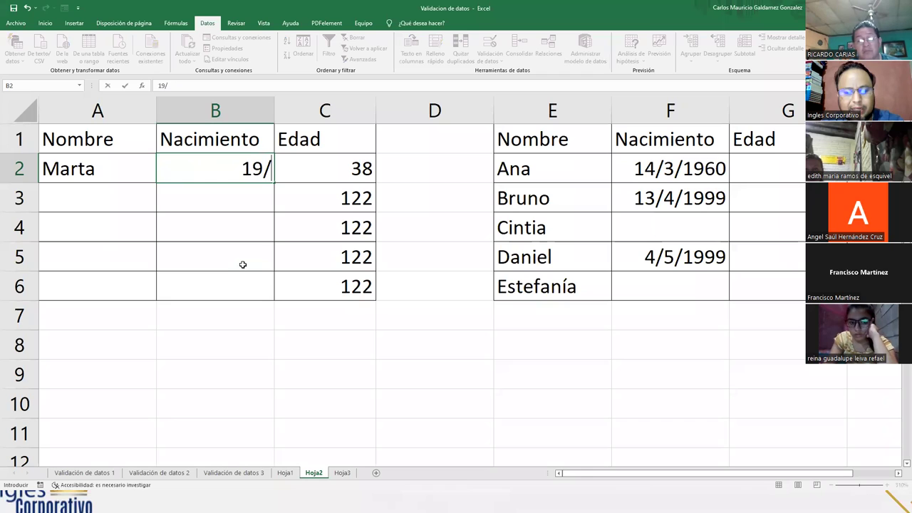
pyautogui.write('04/198')
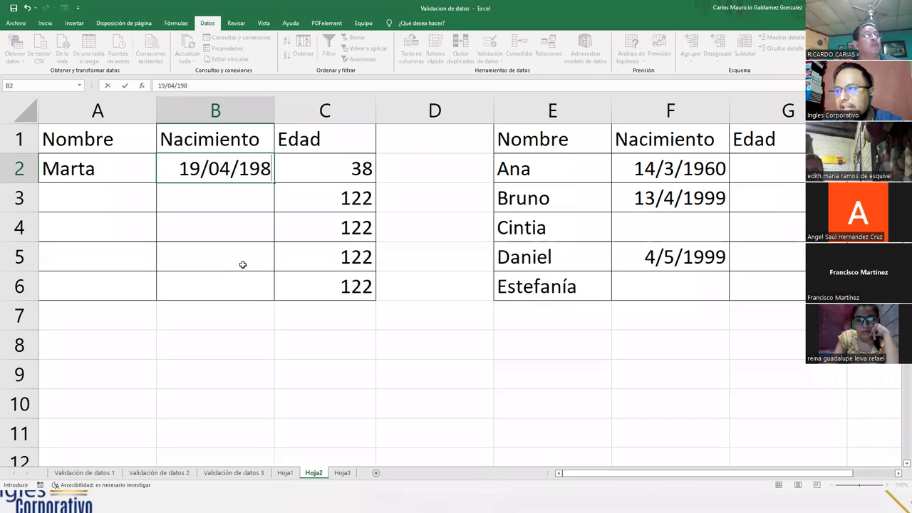
pyautogui.write('0')
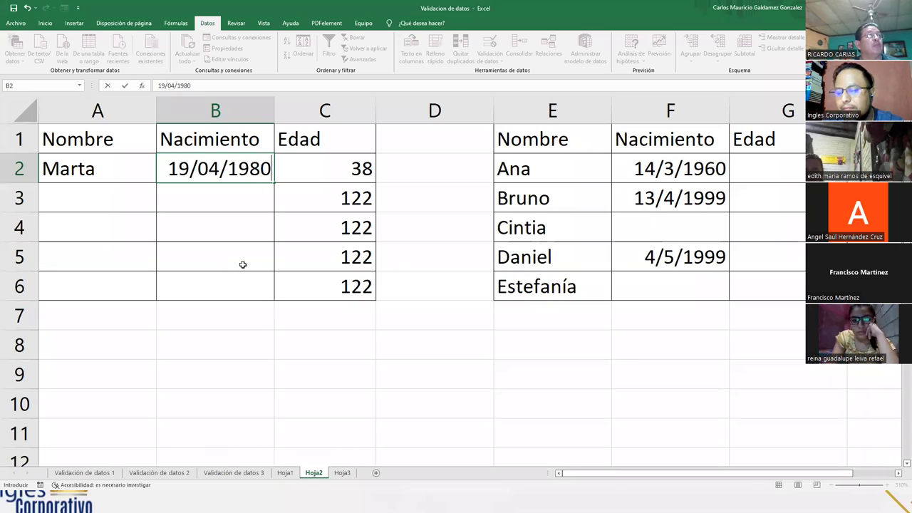
pyautogui.press('Return')
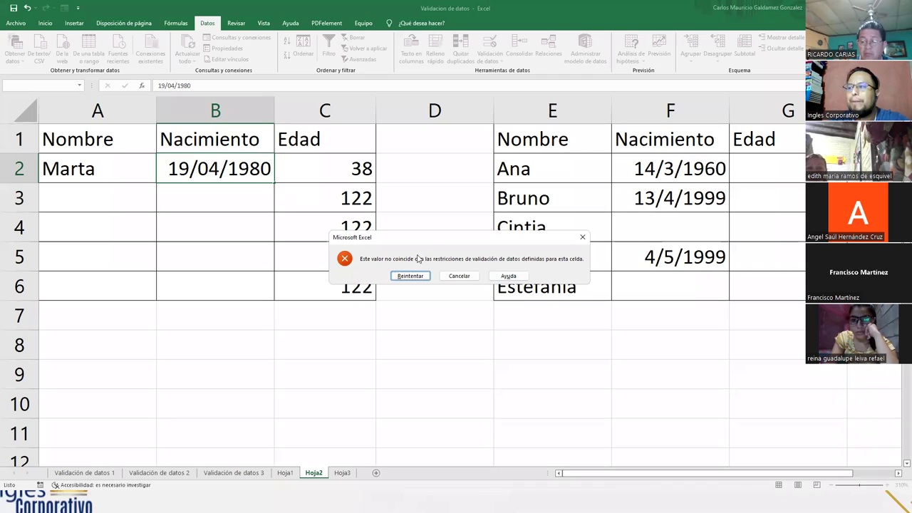
pyautogui.click(457, 275)
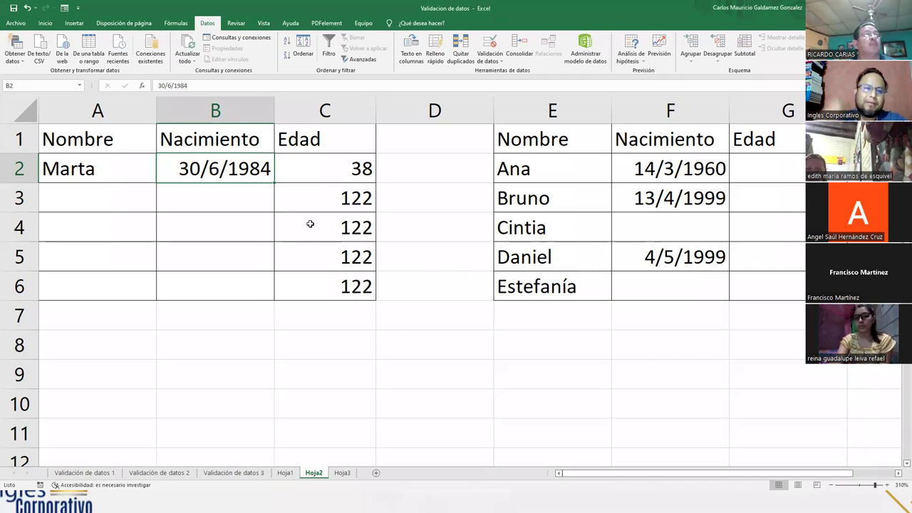
pyautogui.click(100, 175)
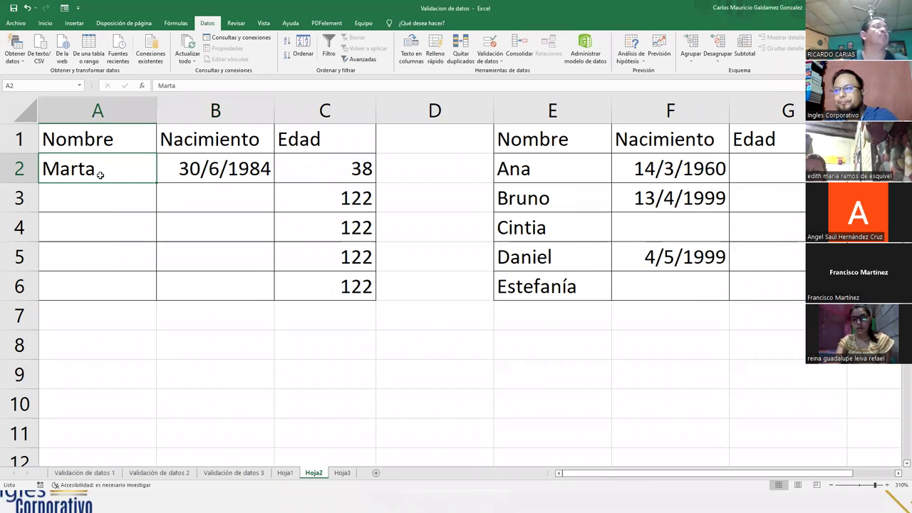
pyautogui.press('Delete')
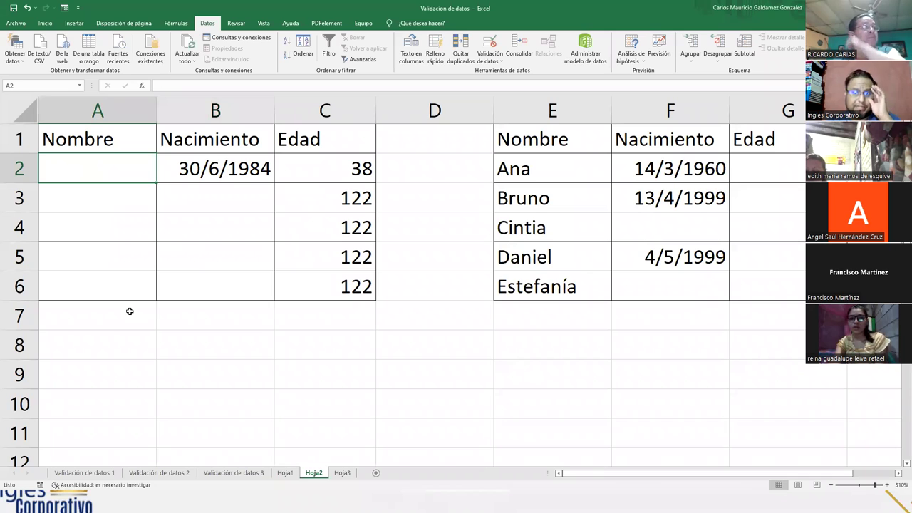
# - On Hoja1, put the title 'Formulario de Datos de Ingreso' in A1 and start typing 'Nombre Completo'
pyautogui.click(285, 473)
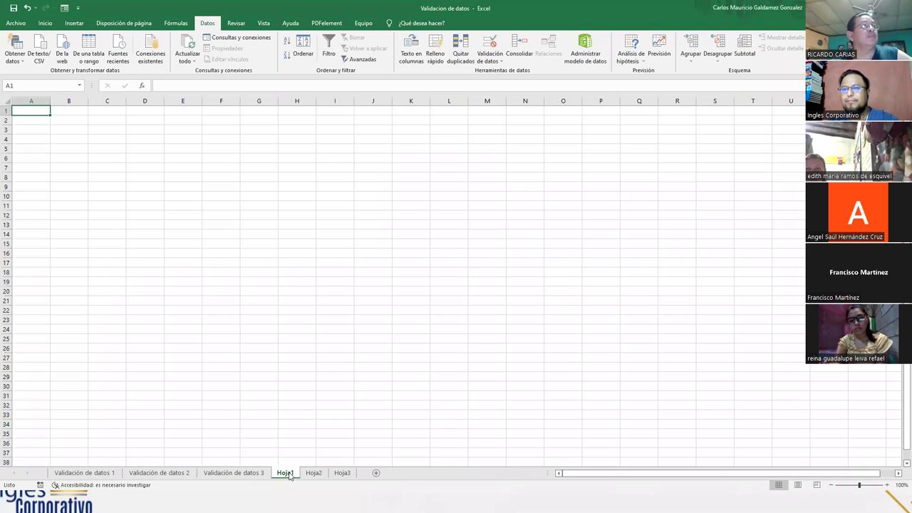
pyautogui.scroll(5, 203, 308)
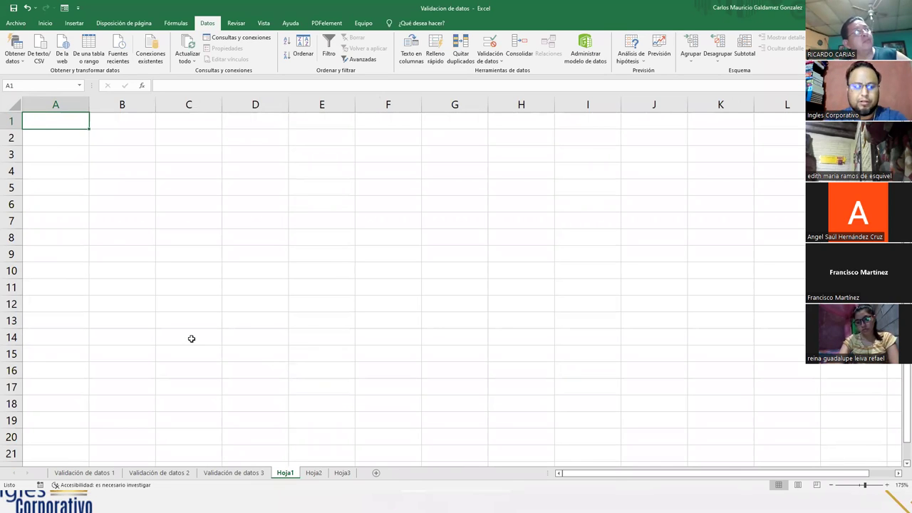
pyautogui.write('Formulario de Datos de Ingreso')
pyautogui.press('Return')
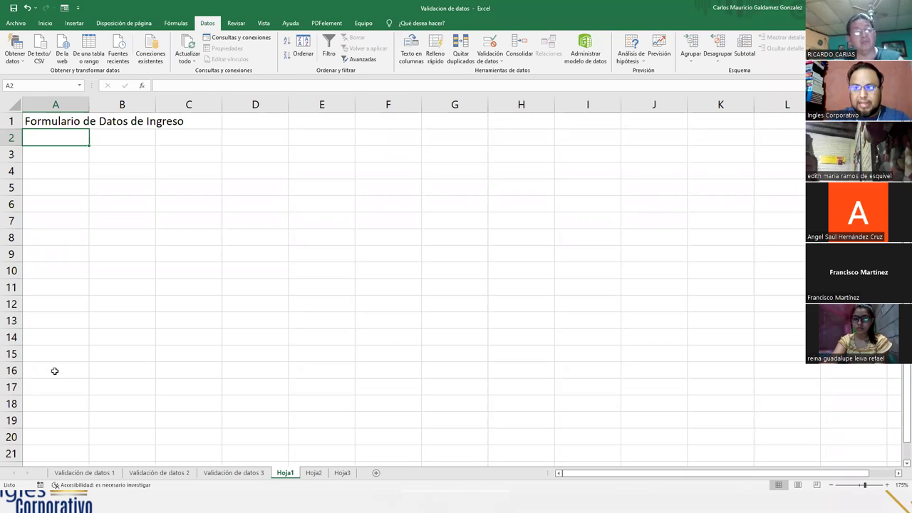
pyautogui.write('Nombre ')
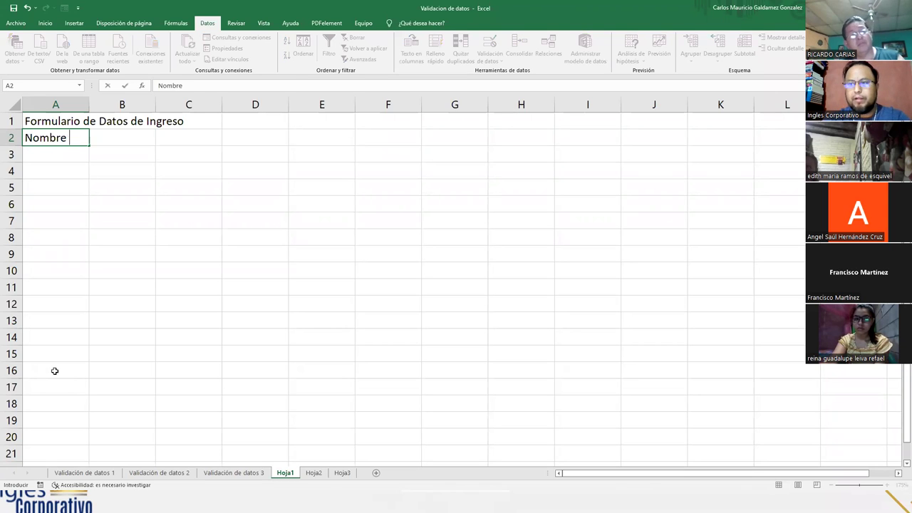
pyautogui.write('Completo')
# - Enter the labels Nombre Completo, Fecha de Nacimiento, Dirección, Municipio and Departamento down column A
pyautogui.press('Return')
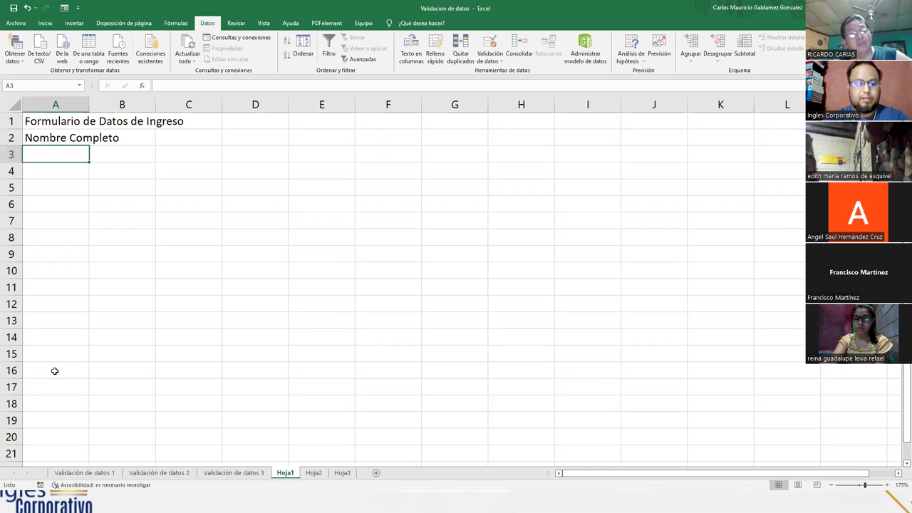
pyautogui.write('Fecha de n')
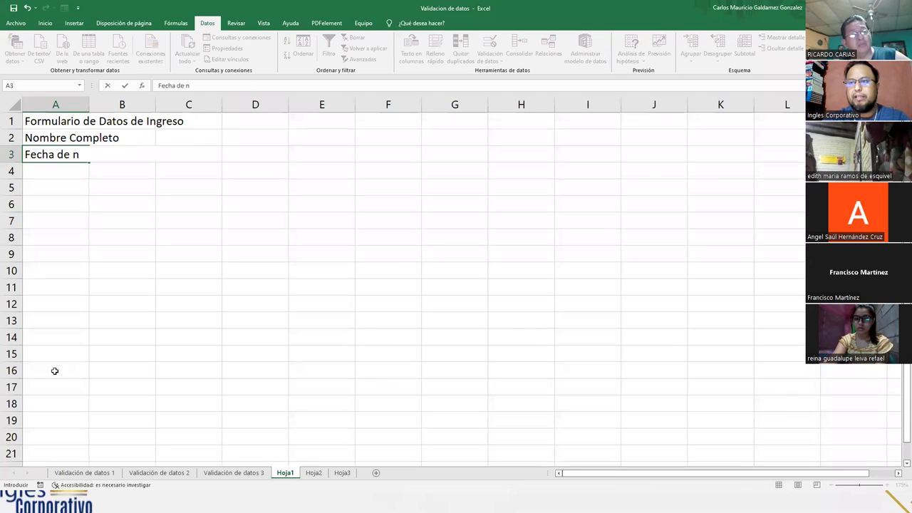
pyautogui.press('BackSpace')
pyautogui.write('Nacimiento')
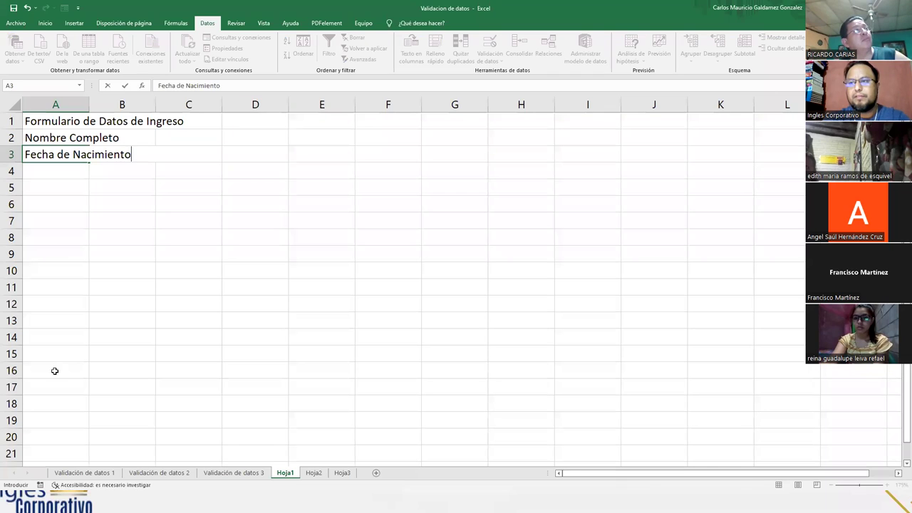
pyautogui.press('Return')
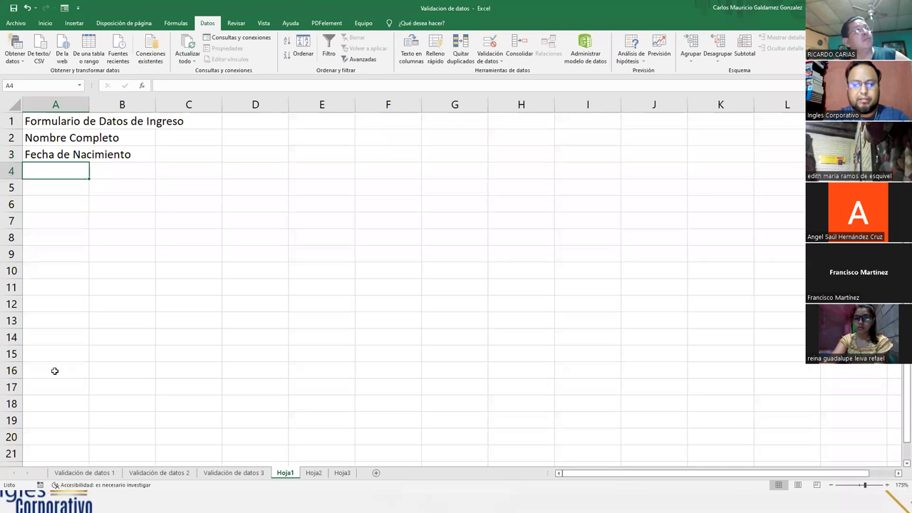
pyautogui.write('Dirección')
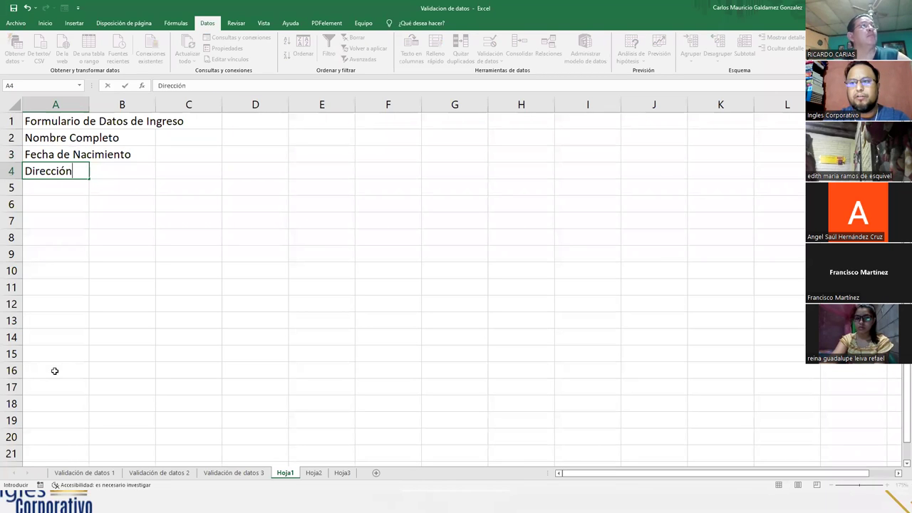
pyautogui.press('Return')
pyautogui.write('Municipio')
pyautogui.press('Return')
pyautogui.write('Departamento')
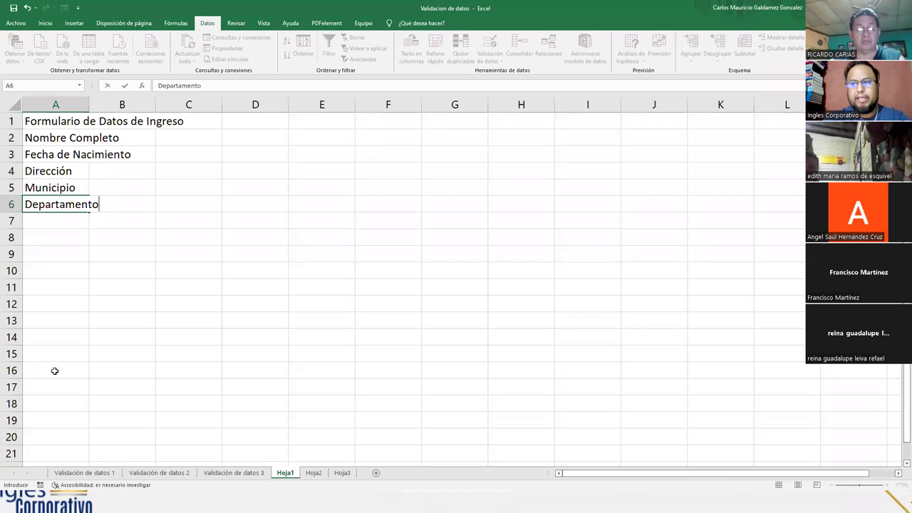
pyautogui.press('Return')
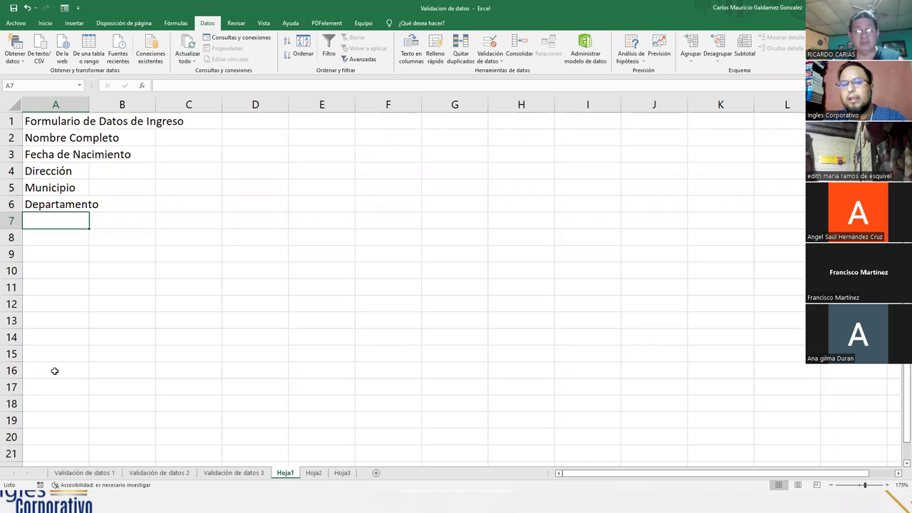
# - Continue the labels with Telefono, Celular, Documento and N° Documento in A7:A10
pyautogui.write('Telefono')
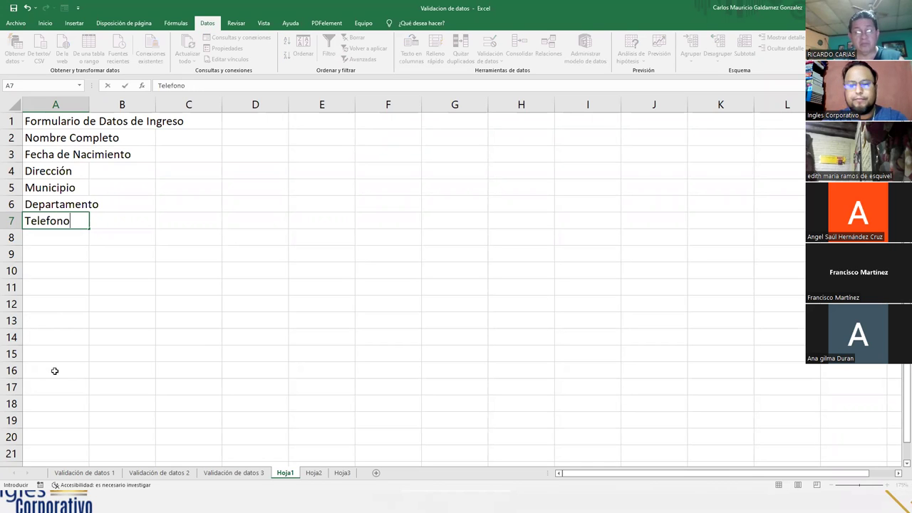
pyautogui.press('Return')
pyautogui.write('Celular')
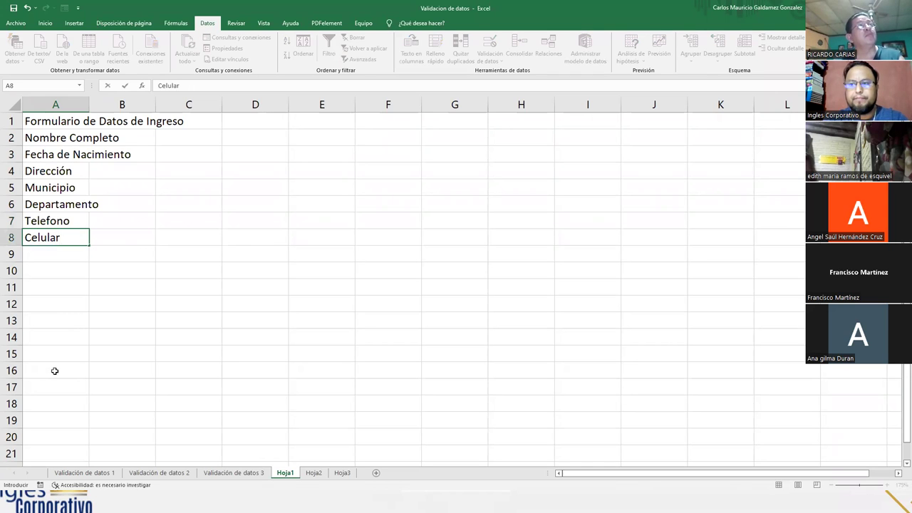
pyautogui.press('Return')
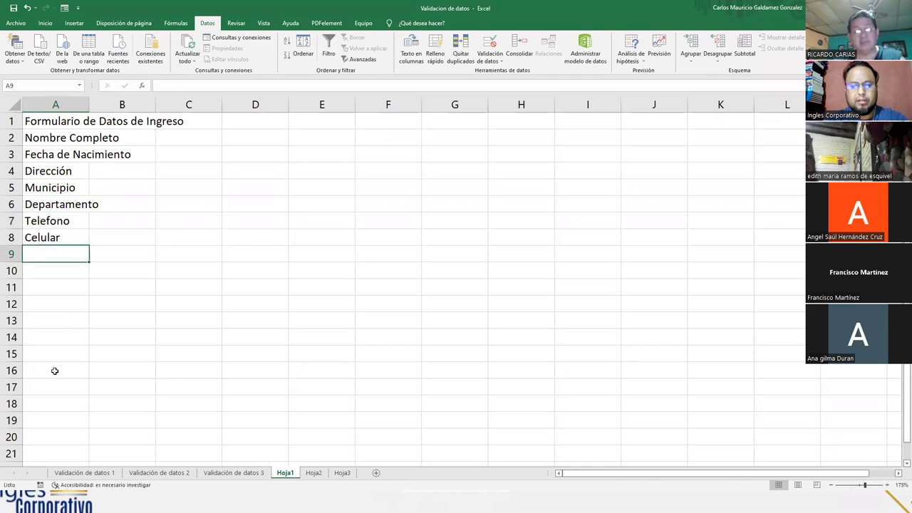
pyautogui.write('DUI')
pyautogui.press('BackSpace')
pyautogui.press('BackSpace')
pyautogui.press('BackSpace')
pyautogui.write('DUI')
pyautogui.press('BackSpace')
pyautogui.press('BackSpace')
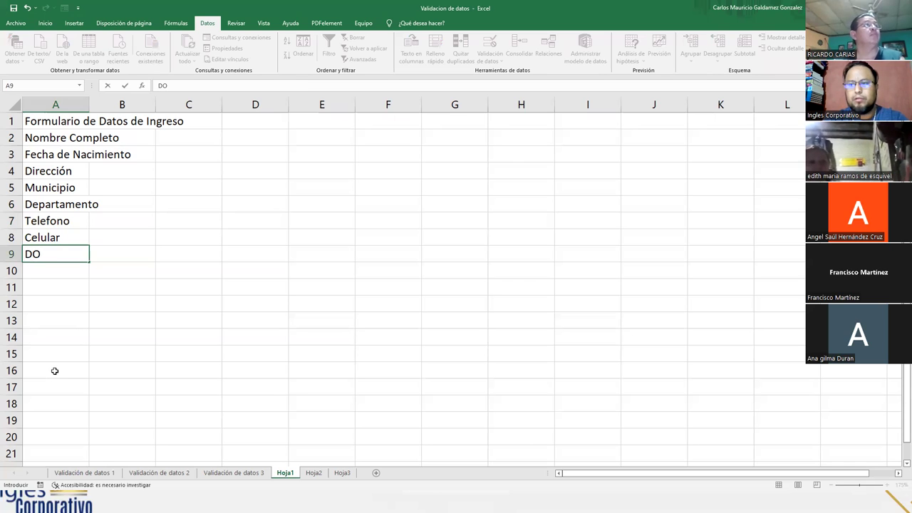
pyautogui.write('ocument')
pyautogui.press('Return')
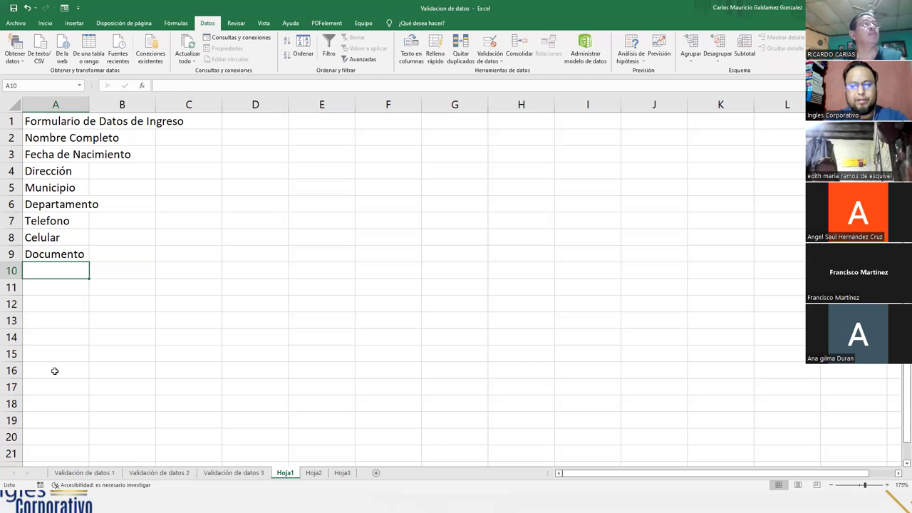
pyautogui.write('N')
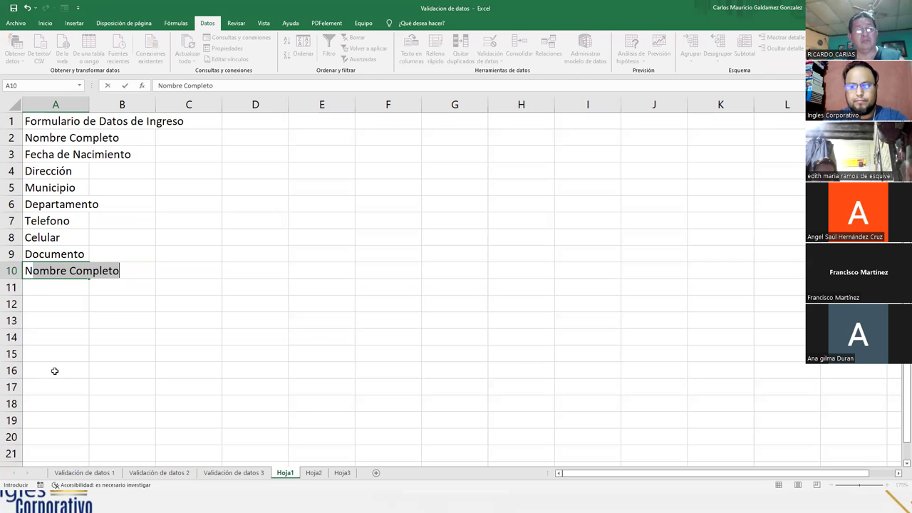
pyautogui.write('° Documento')
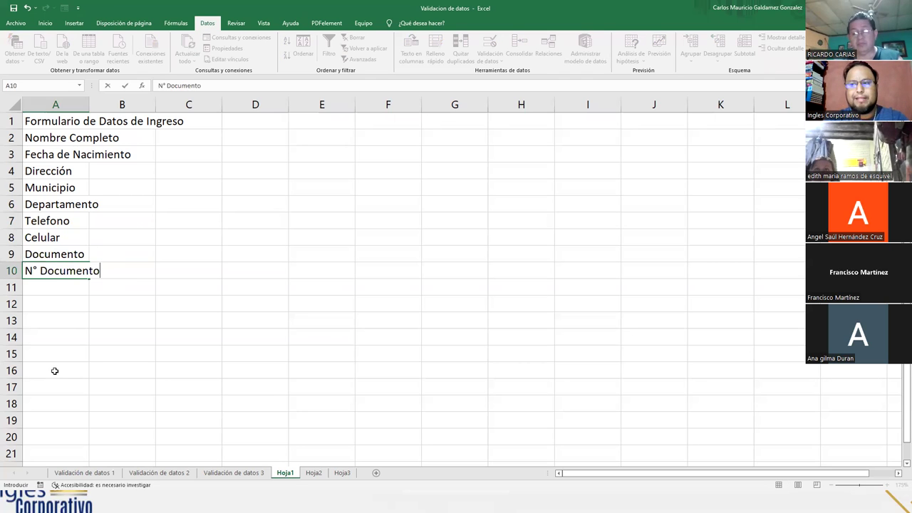
pyautogui.press('Return')
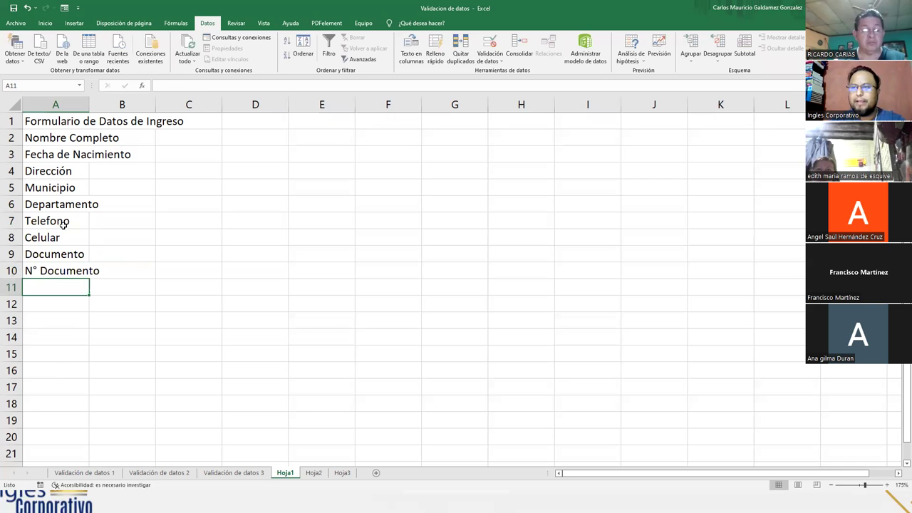
# - Merge and centre the form title across A1:E1
pyautogui.moveTo(83, 123); pyautogui.dragTo(311, 116)
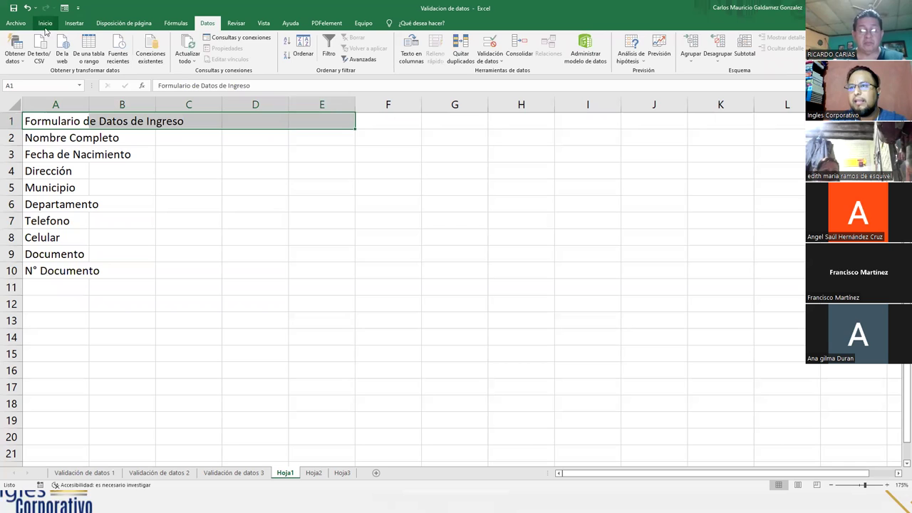
pyautogui.click(45, 23)
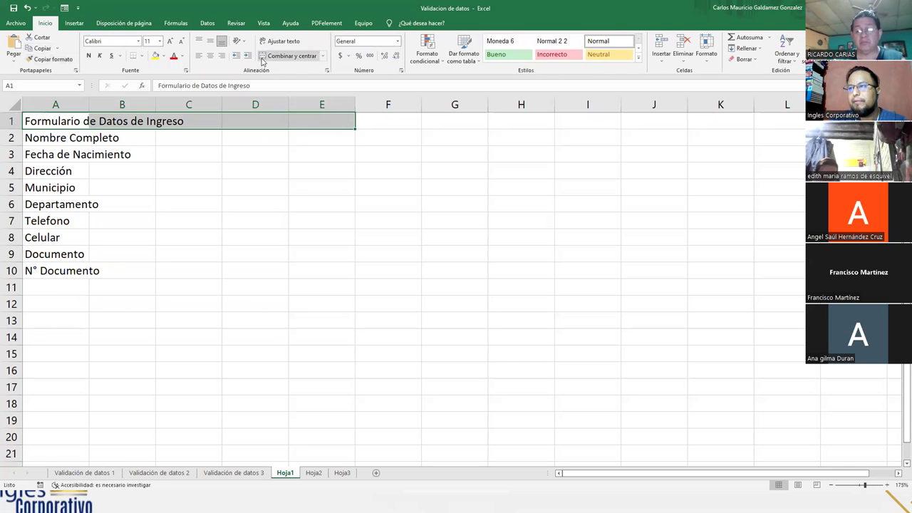
pyautogui.click(285, 55)
pyautogui.click(185, 205)
# - Autofit column A to its longest field label
pyautogui.click(40, 139)
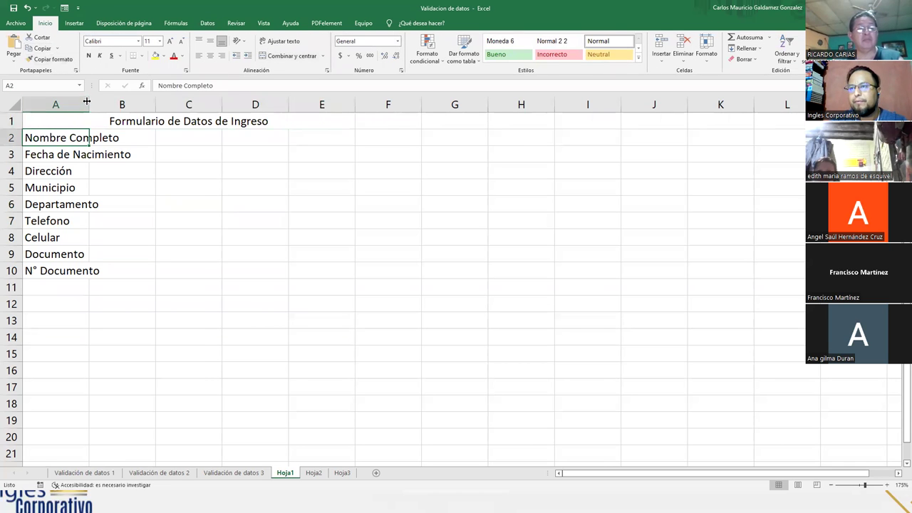
pyautogui.doubleClick(88, 104)
pyautogui.click(37, 152)
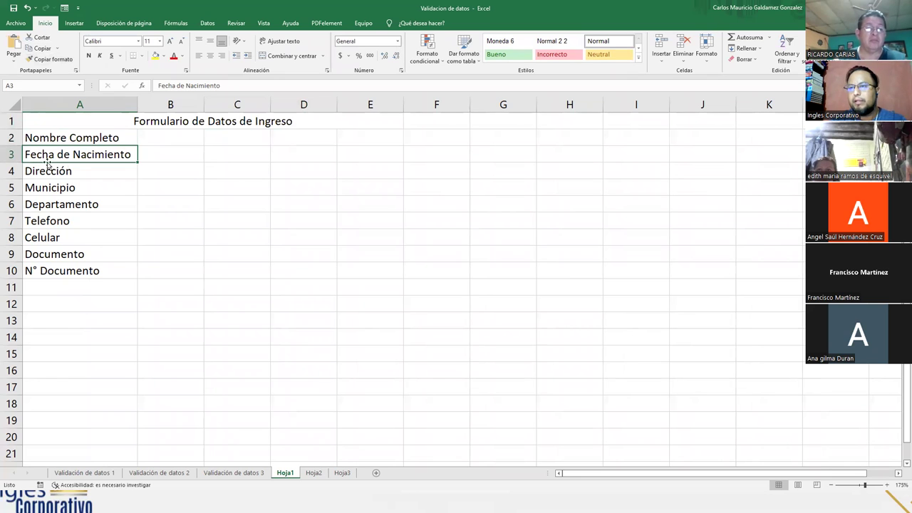
# - Widen column B, move Departamento into C5 beside Municipio, and autofit column C
pyautogui.click(177, 151)
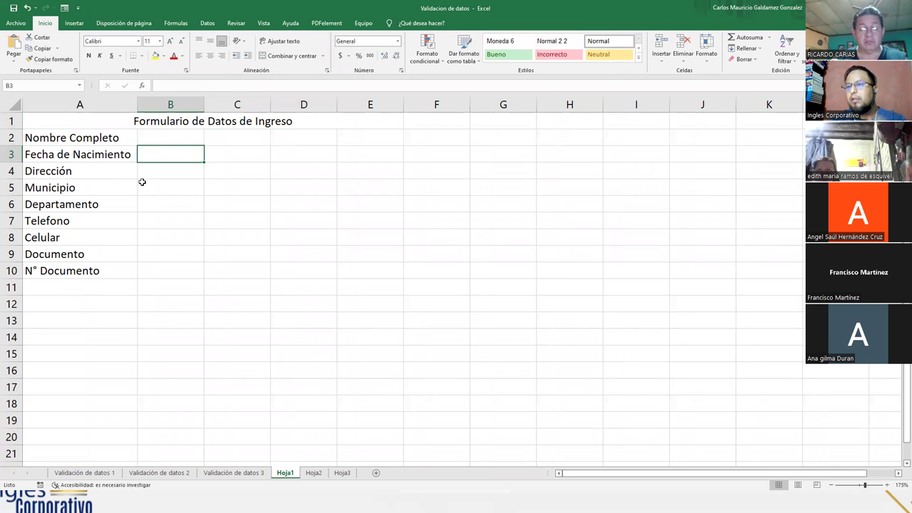
pyautogui.moveTo(201, 105); pyautogui.dragTo(229, 105)
pyautogui.click(171, 172)
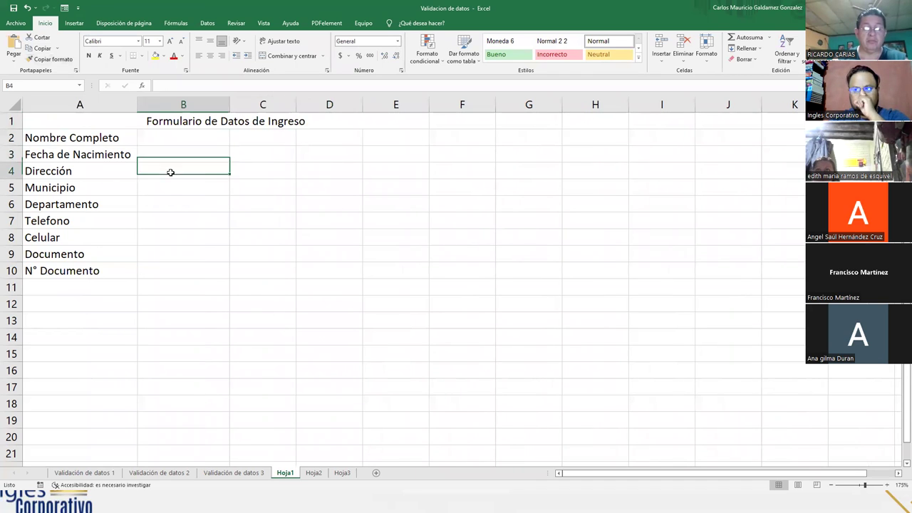
pyautogui.click(57, 194)
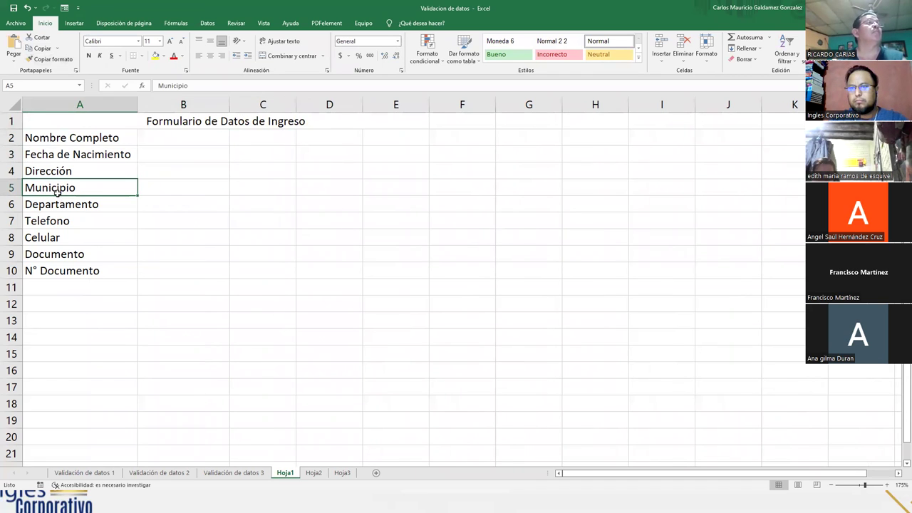
pyautogui.click(78, 215)
pyautogui.click(80, 205)
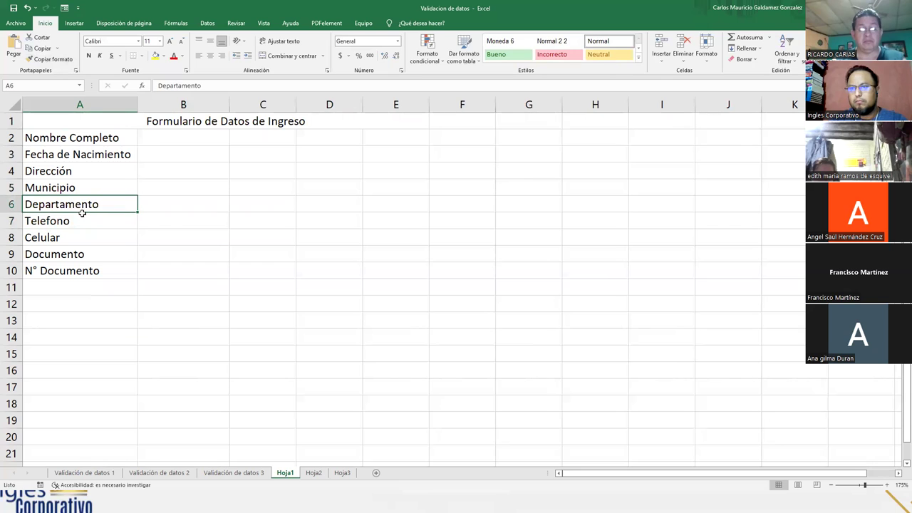
pyautogui.moveTo(96, 216); pyautogui.dragTo(271, 189)
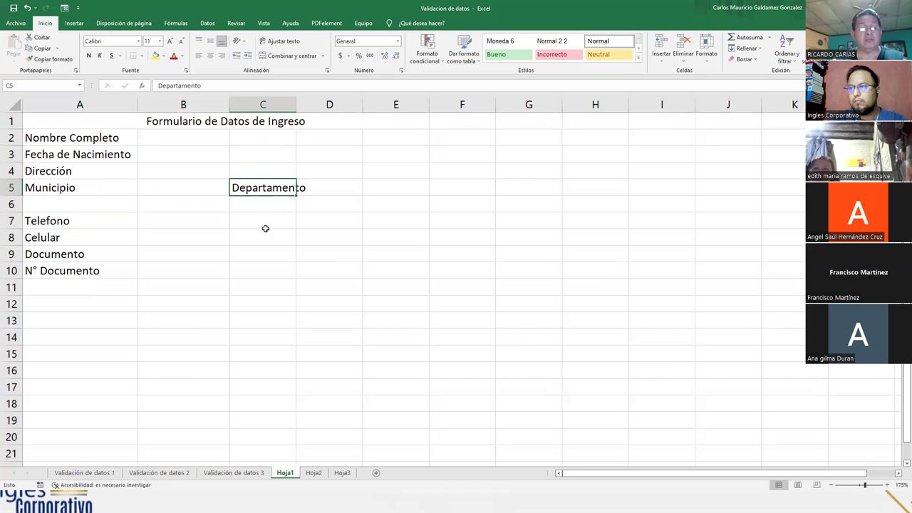
pyautogui.doubleClick(297, 104)
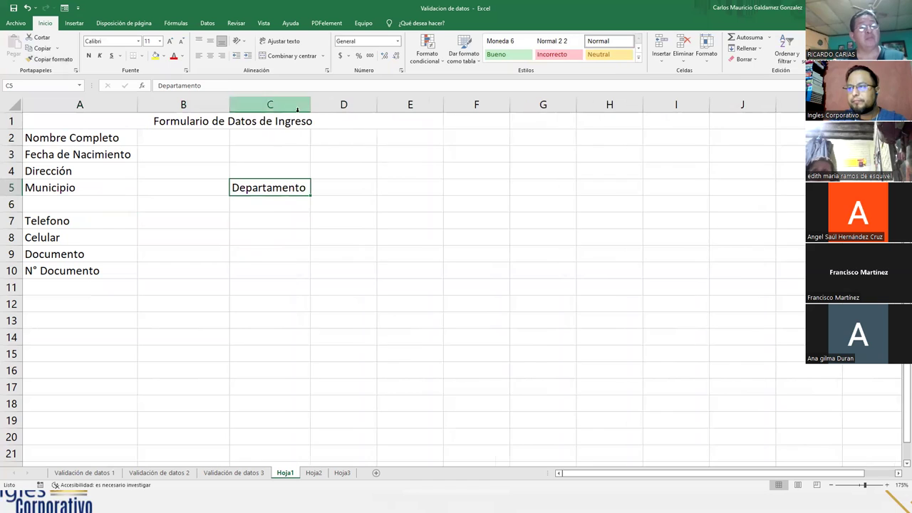
# - Rename Telefono to Telefonos and add the subheadings Fijo in B6 and Celular in C6
pyautogui.click(40, 223)
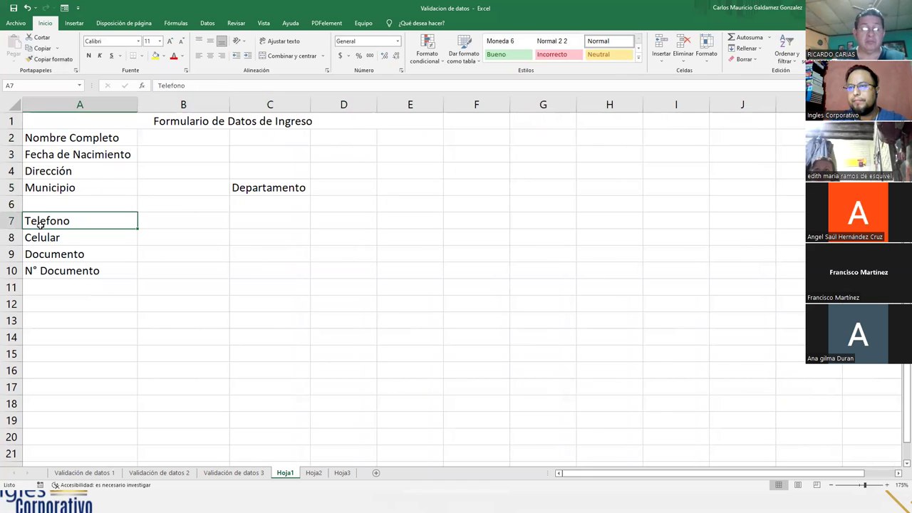
pyautogui.doubleClick(75, 221)
pyautogui.write('s')
pyautogui.press('Return')
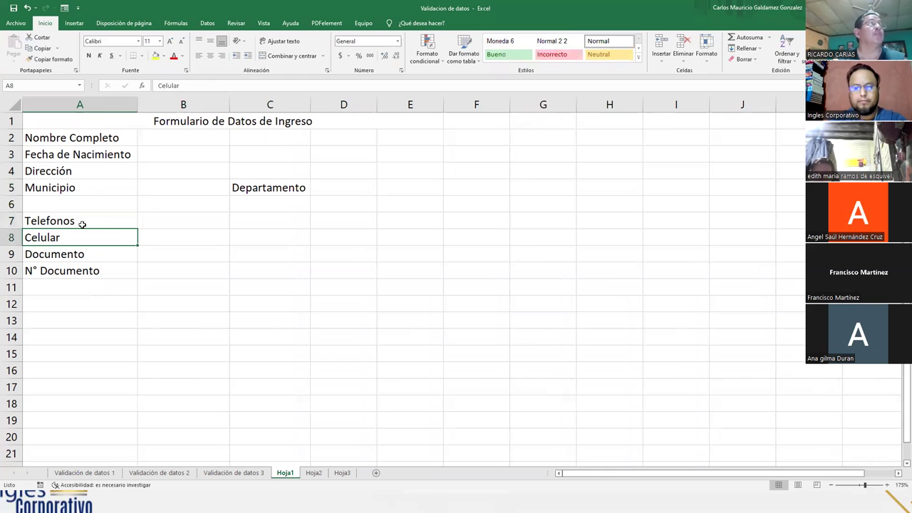
pyautogui.press('Right')
pyautogui.press('Up')
pyautogui.press('Up')
pyautogui.write('Fijo')
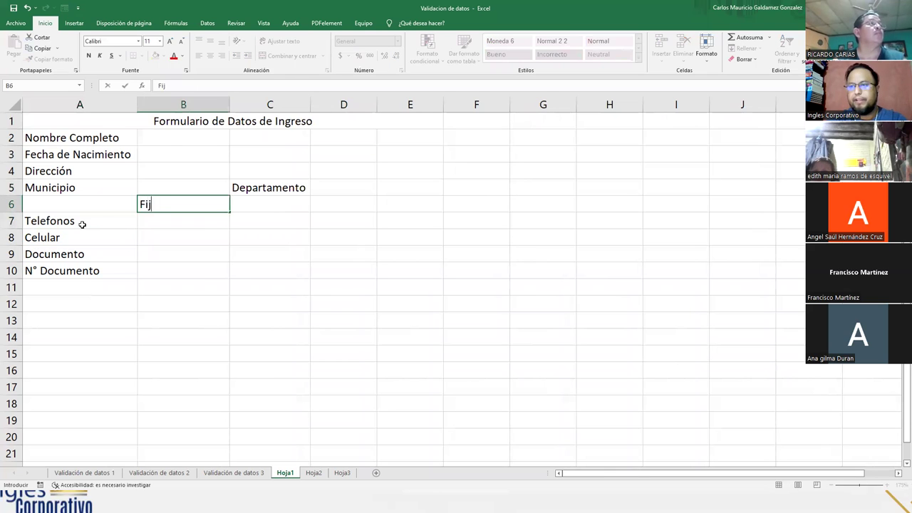
pyautogui.press('Tab')
pyautogui.write('Celul')
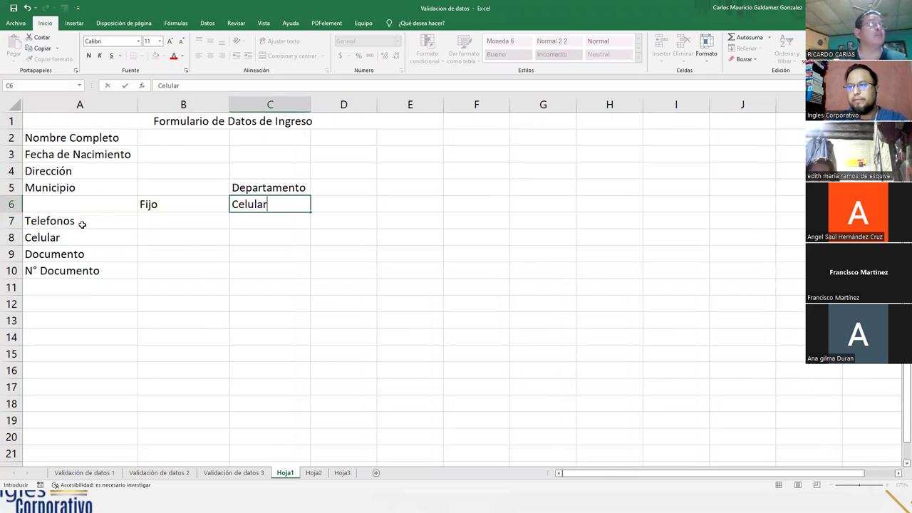
pyautogui.click(93, 189)
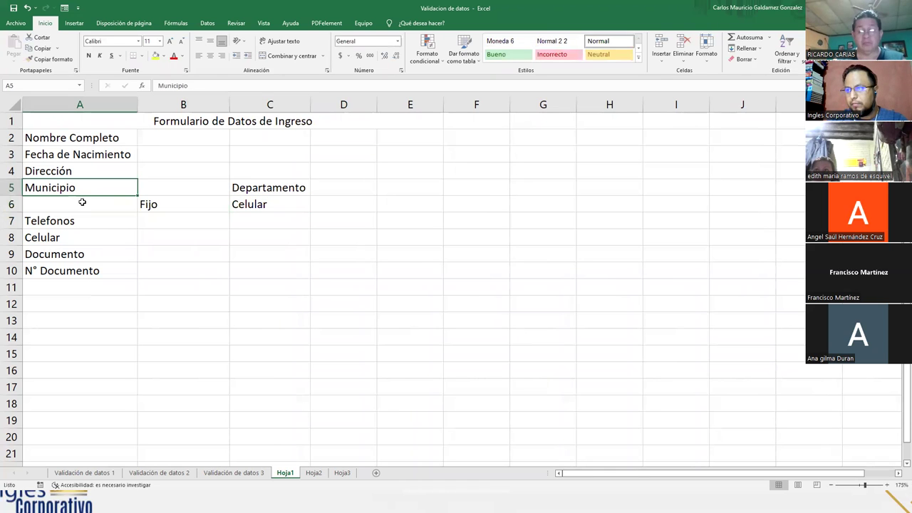
# - Insert a row above Municipio, move Municipio into B5, merge B4:D4, and narrow column B
pyautogui.rightClick(11, 188)
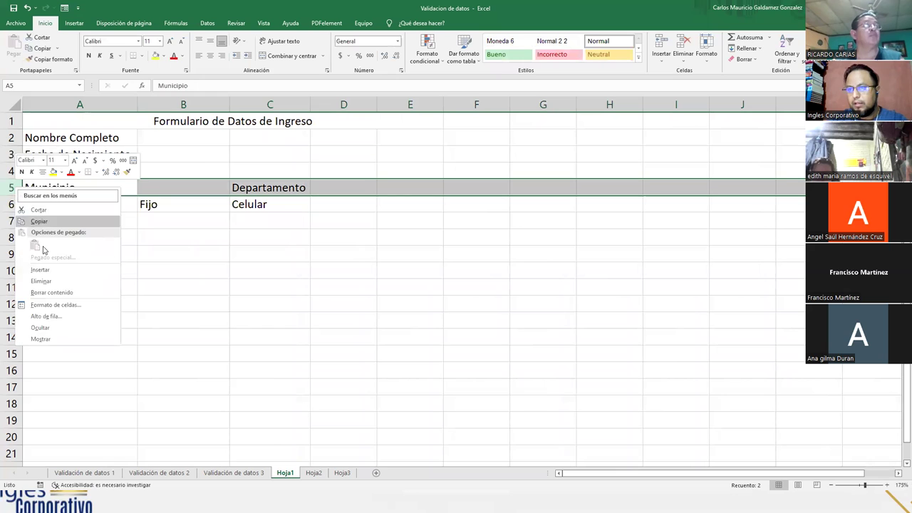
pyautogui.click(40, 270)
pyautogui.moveTo(102, 201); pyautogui.dragTo(356, 171)
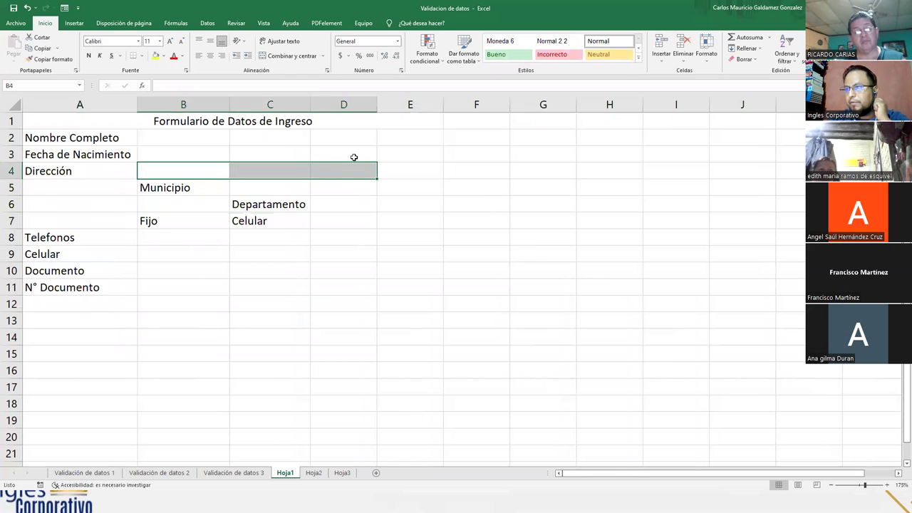
pyautogui.click(278, 57)
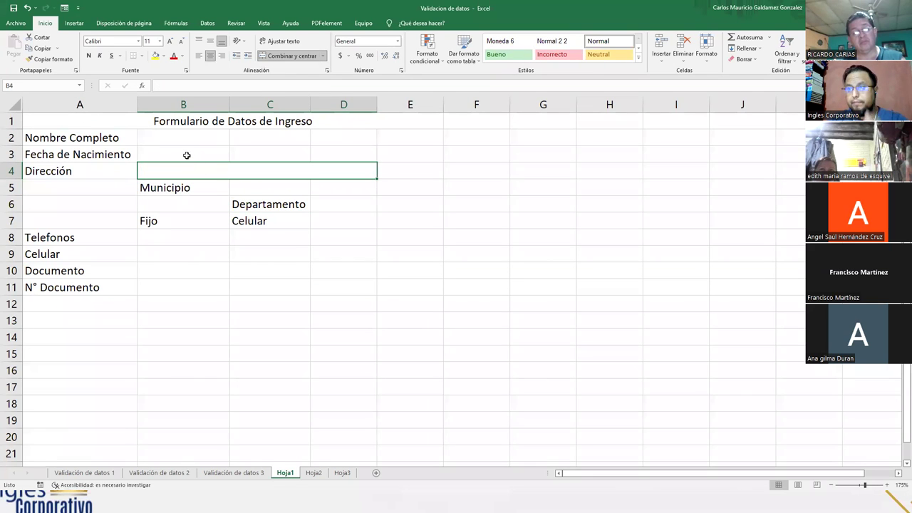
pyautogui.click(183, 155)
pyautogui.moveTo(229, 111); pyautogui.dragTo(211, 111)
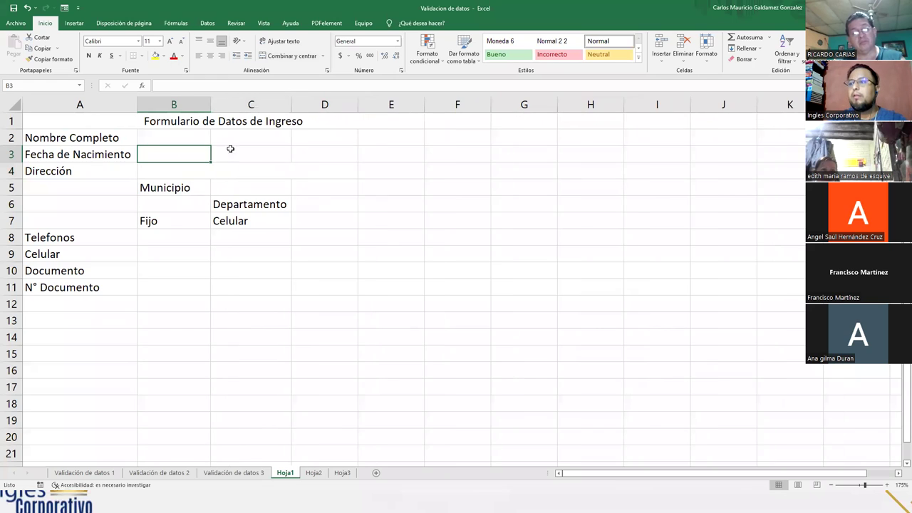
# - Move Departamento up into C5 and N° Documento into C10
pyautogui.click(245, 206)
pyautogui.moveTo(261, 212); pyautogui.dragTo(259, 190)
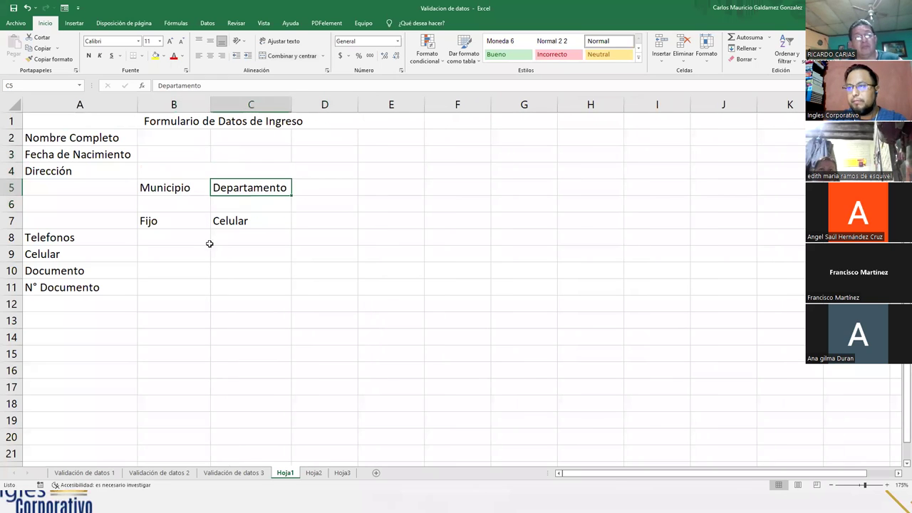
pyautogui.click(164, 237)
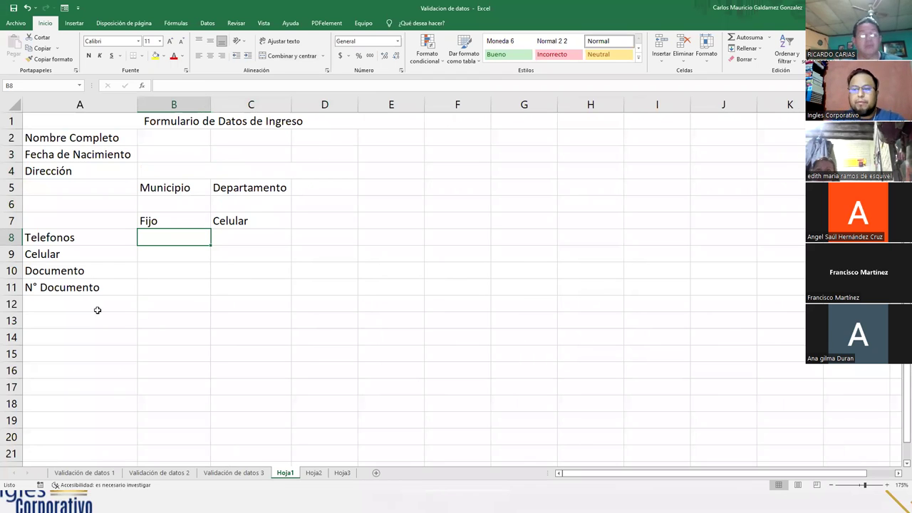
pyautogui.click(60, 289)
pyautogui.moveTo(52, 299); pyautogui.dragTo(238, 281)
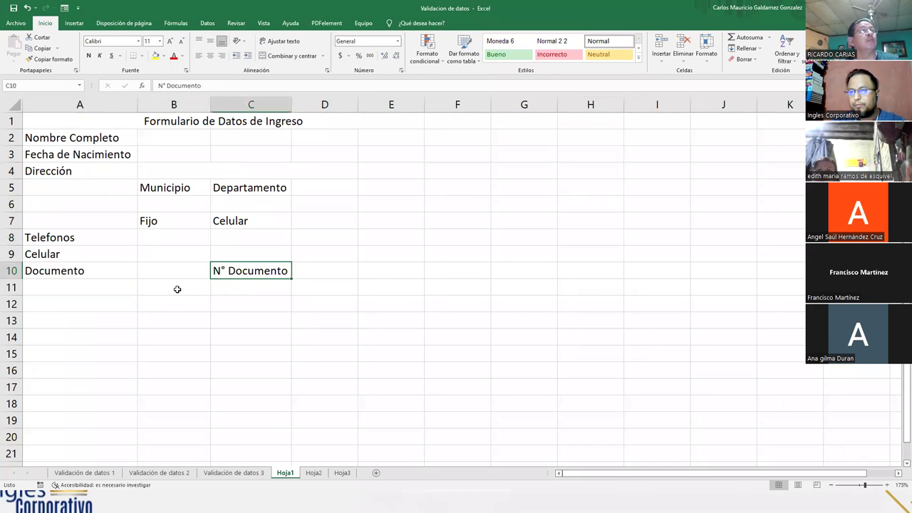
pyautogui.click(174, 287)
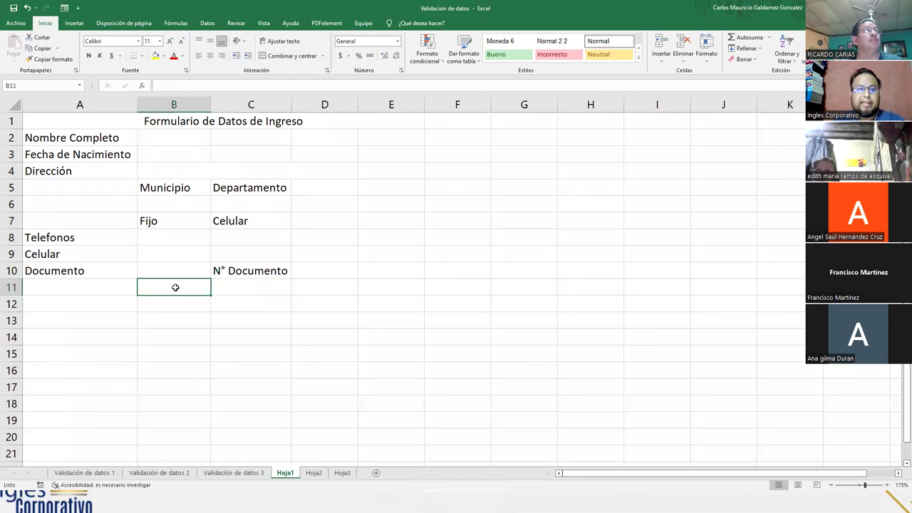
# - Merge B2:D2 into a single full-name cell
pyautogui.click(156, 136)
pyautogui.click(241, 137)
pyautogui.click(159, 136)
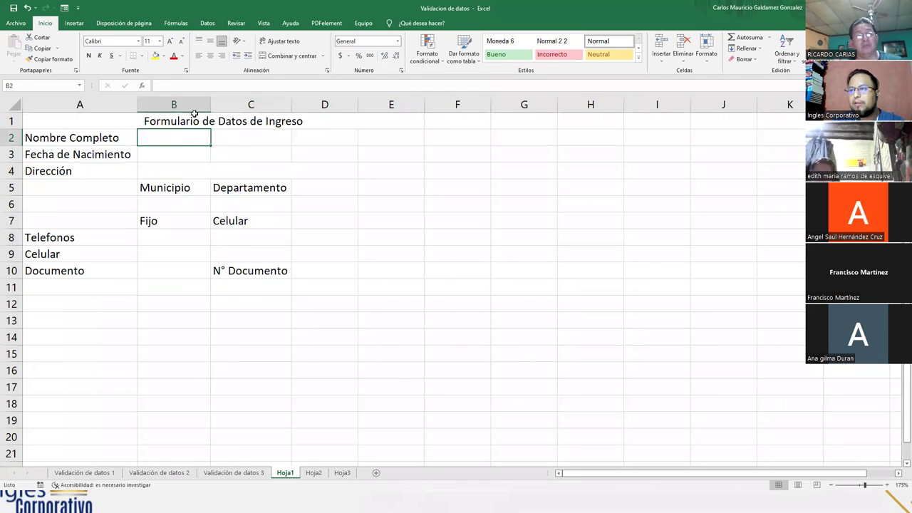
pyautogui.moveTo(189, 137); pyautogui.dragTo(303, 136)
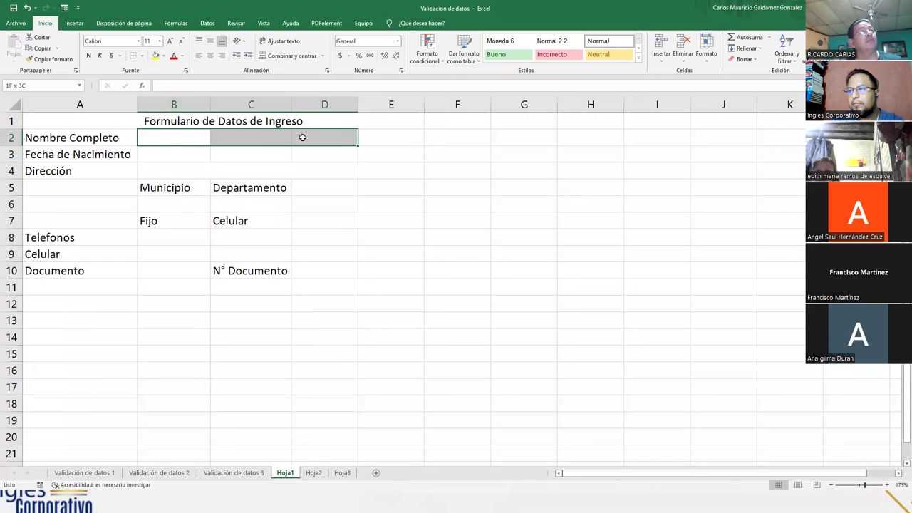
pyautogui.click(289, 55)
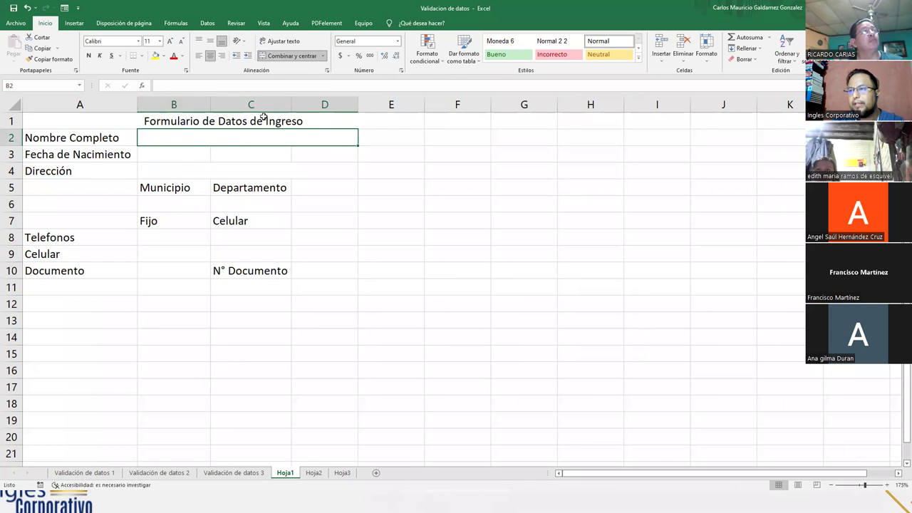
pyautogui.click(178, 154)
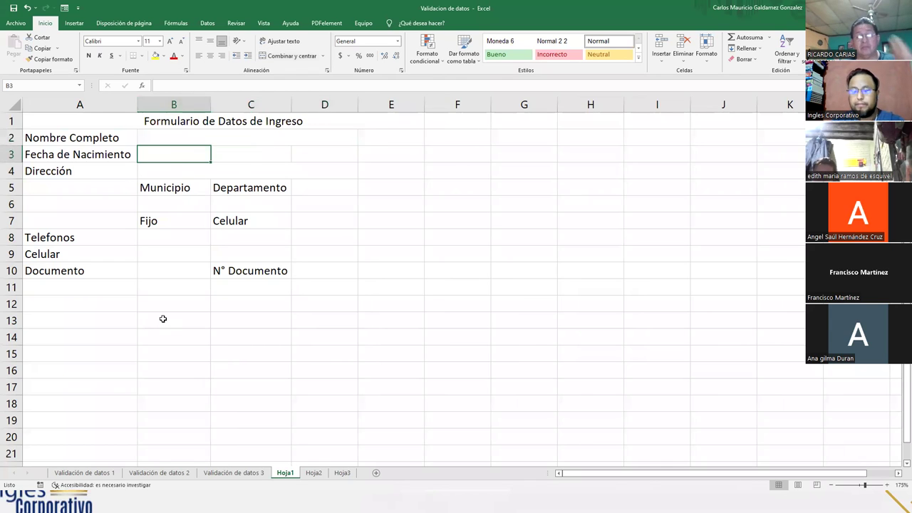
# - Reorder the sheet tabs so Hoja3 comes before Hoja2
pyautogui.click(313, 473)
pyautogui.moveTo(343, 476); pyautogui.dragTo(314, 476)
pyautogui.click(286, 474)
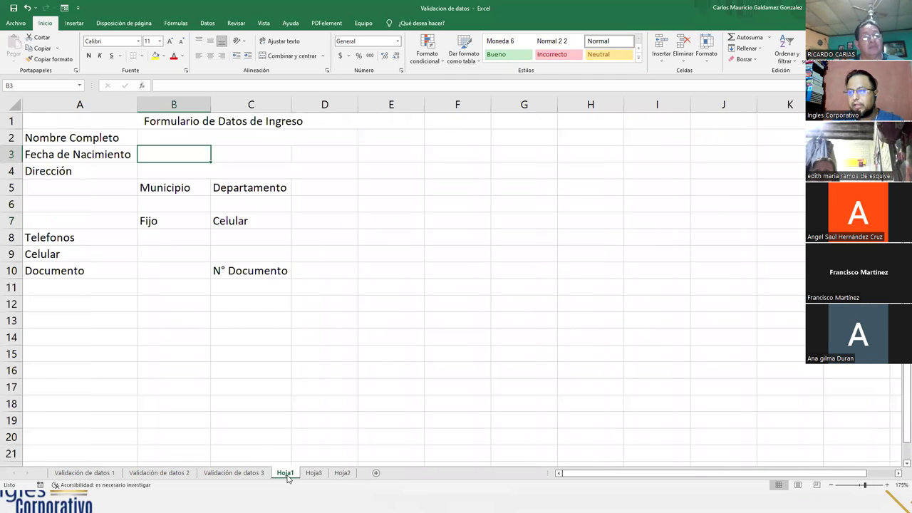
# - Apply all borders to the entry cells B2:D2, B3:D3, B4:D4, B6:C6 and B8:C8
pyautogui.click(161, 137)
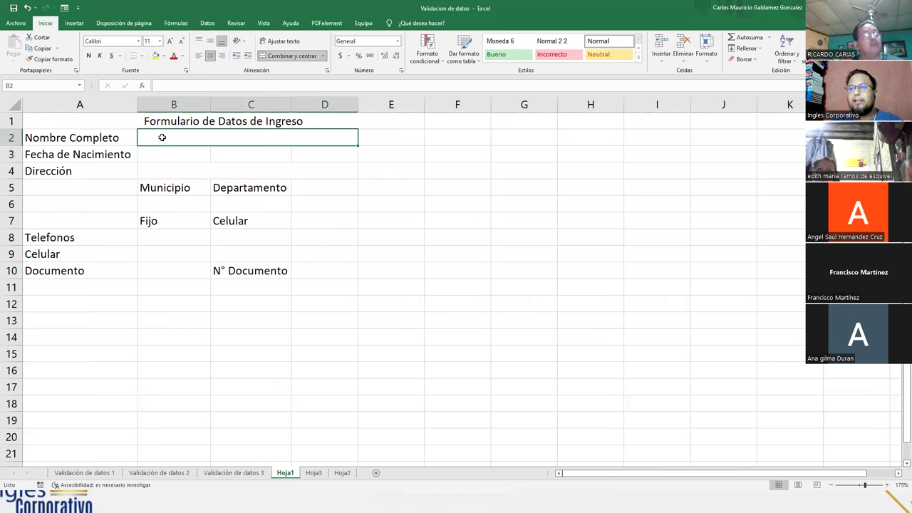
pyautogui.click(142, 56)
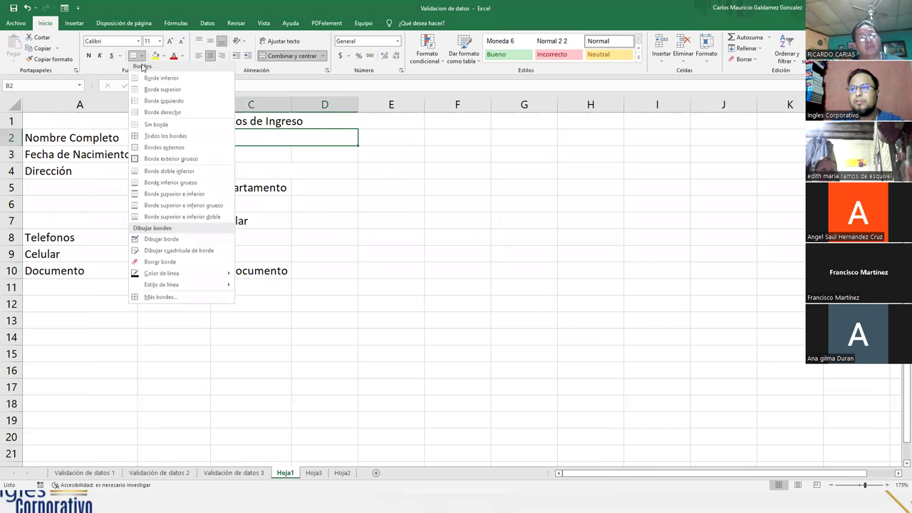
pyautogui.click(142, 138)
pyautogui.moveTo(171, 153); pyautogui.dragTo(309, 154)
pyautogui.click(133, 55)
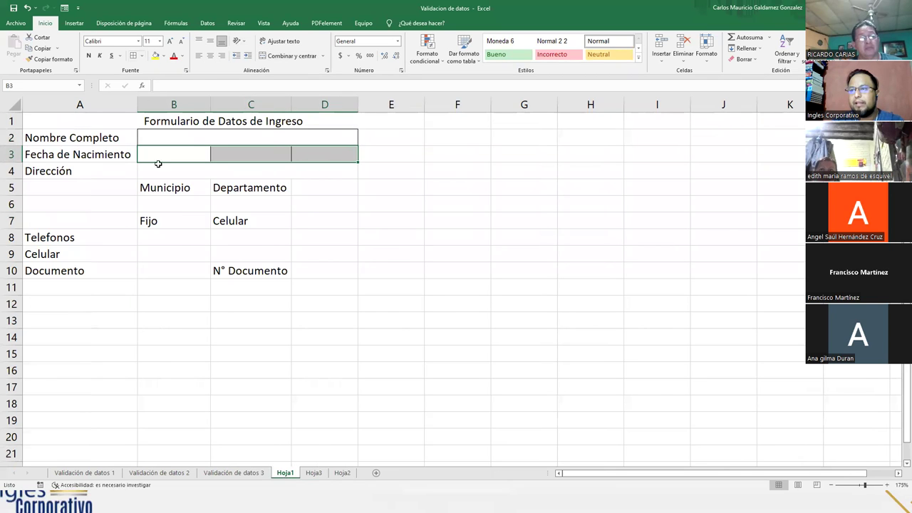
pyautogui.click(278, 170)
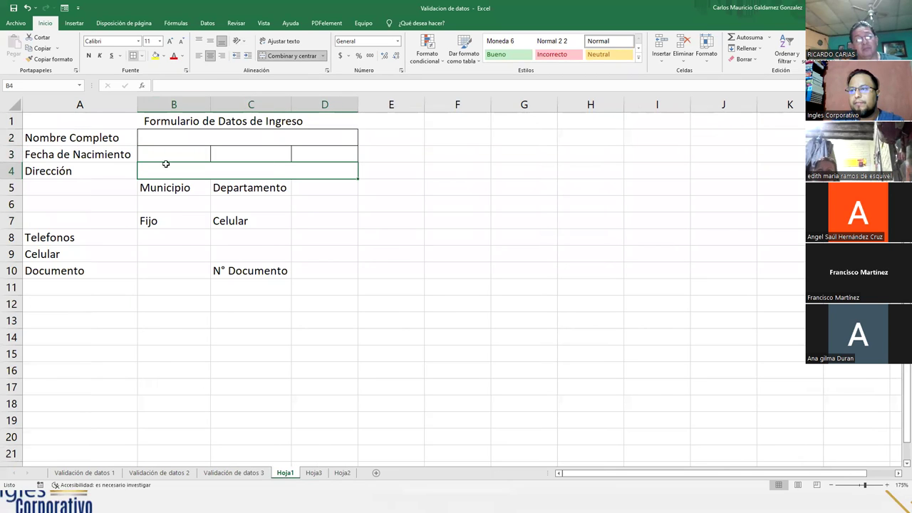
pyautogui.moveTo(171, 203); pyautogui.dragTo(228, 205)
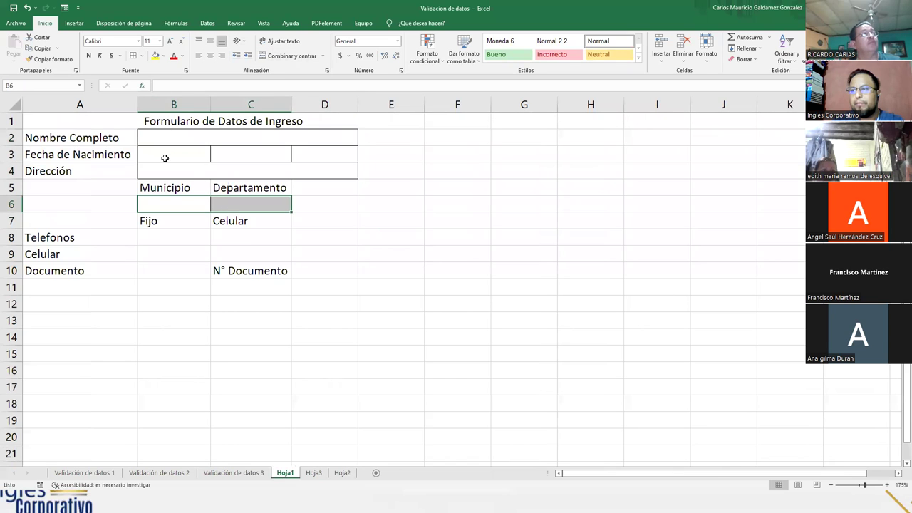
pyautogui.moveTo(167, 244); pyautogui.dragTo(228, 237)
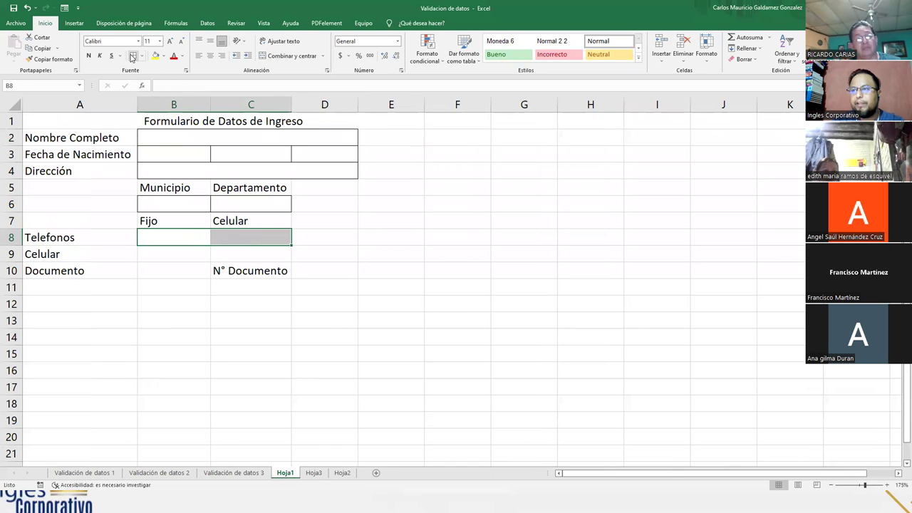
pyautogui.click(159, 253)
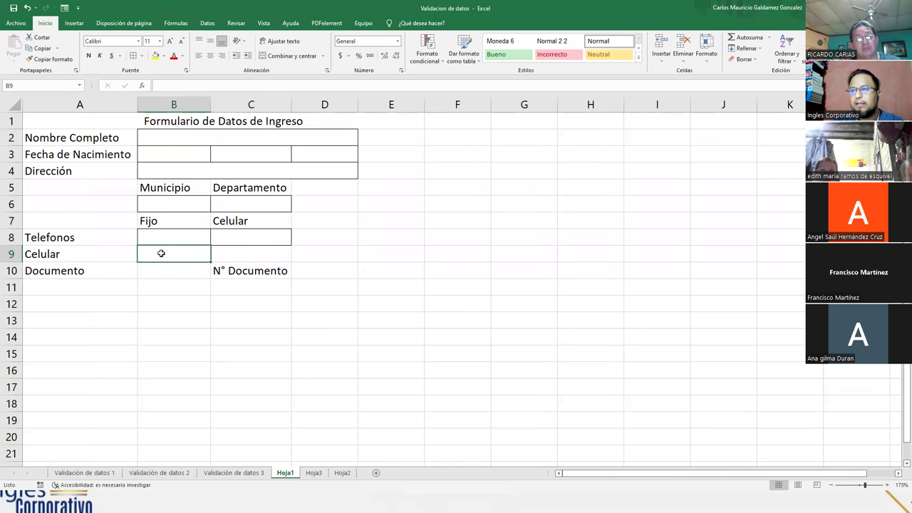
# - Move Documento into B9 and relabel it 'Tipo de Documento'
pyautogui.click(16, 254)
pyautogui.rightClick(16, 254)
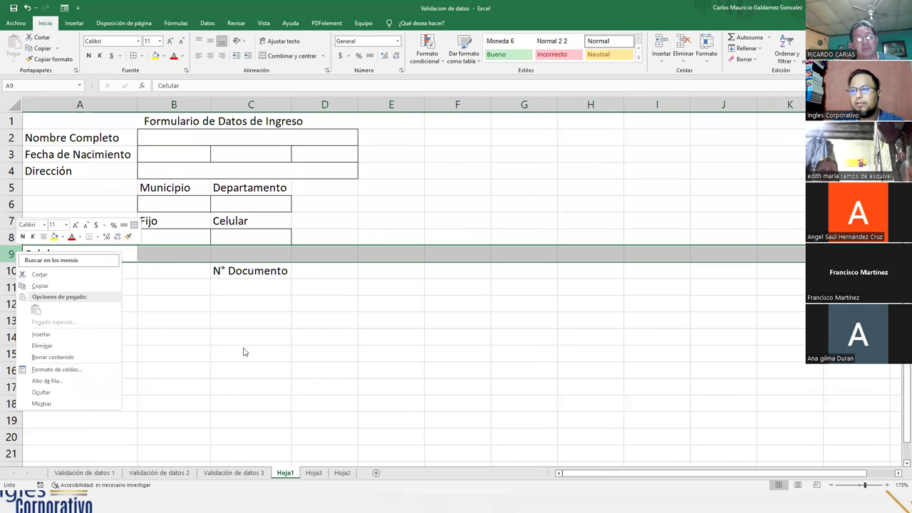
pyautogui.press('Escape')
pyautogui.click(63, 265)
pyautogui.click(41, 256)
pyautogui.click(70, 274)
pyautogui.moveTo(88, 279); pyautogui.dragTo(174, 256)
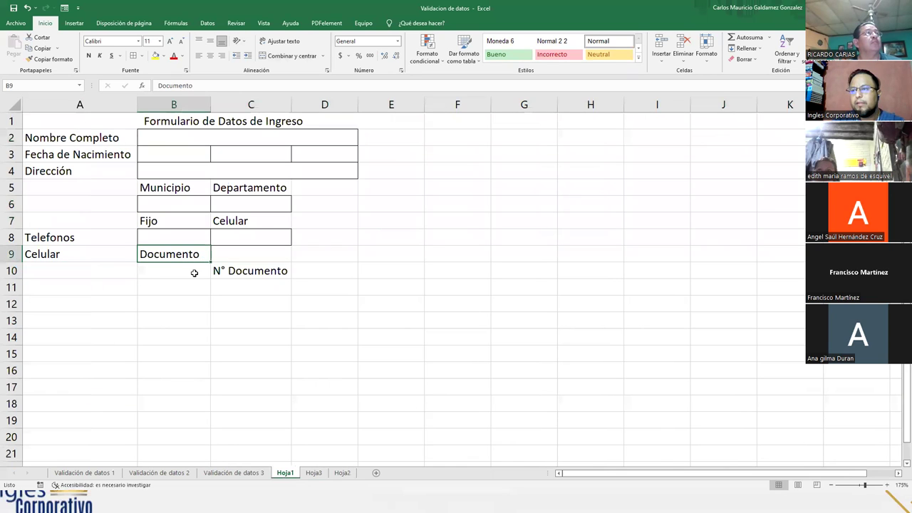
pyautogui.doubleClick(162, 255)
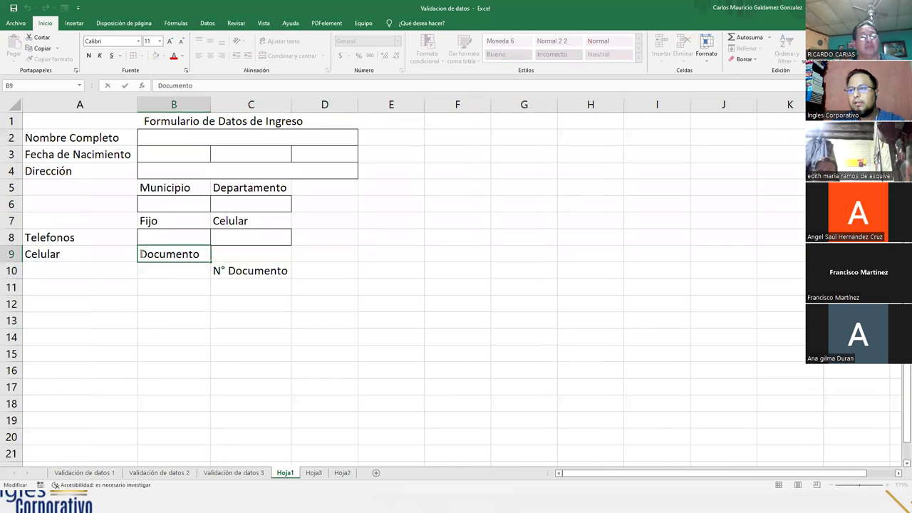
pyautogui.write('Tipo')
pyautogui.write('de')
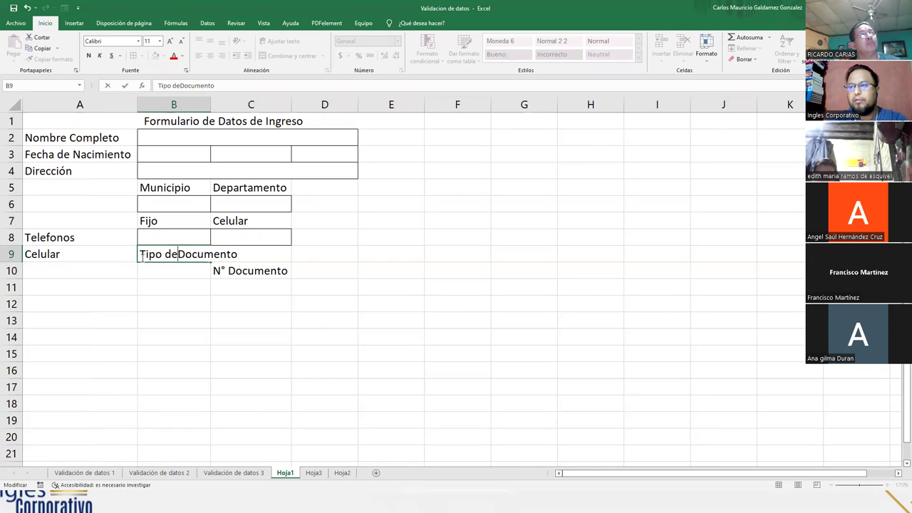
pyautogui.press('Return')
# - Move N° Documento up into C9, autofit column B, and adjust column C's width
pyautogui.press('Right')
pyautogui.click(235, 259)
pyautogui.click(238, 268)
pyautogui.moveTo(251, 265); pyautogui.dragTo(203, 271)
pyautogui.click(186, 270)
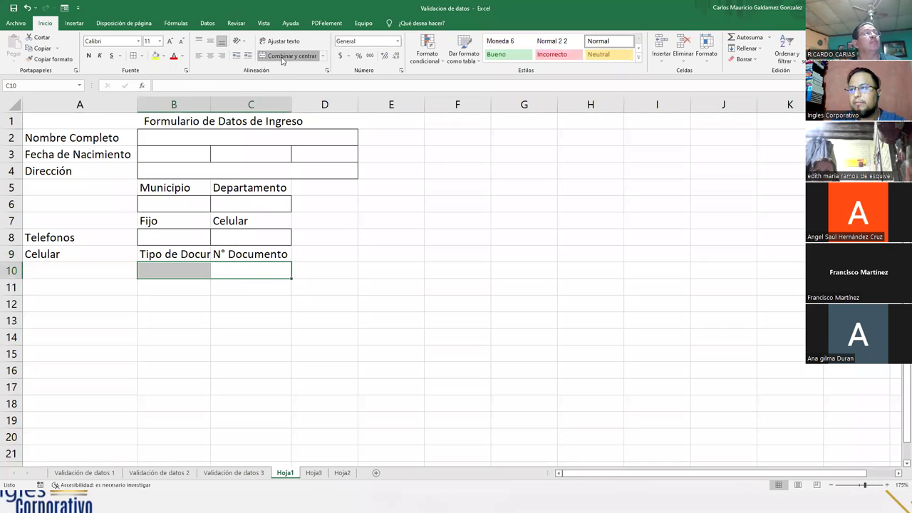
pyautogui.doubleClick(208, 108)
pyautogui.click(207, 305)
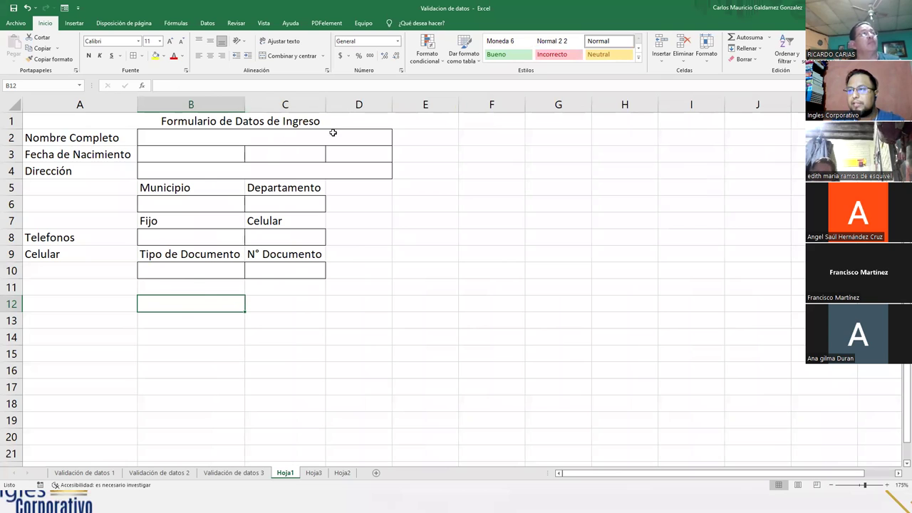
pyautogui.moveTo(326, 107); pyautogui.dragTo(346, 104)
# - Set columns B through D to a width of 17.7
pyautogui.moveTo(245, 101); pyautogui.dragTo(245, 101)
pyautogui.moveTo(191, 104); pyautogui.dragTo(354, 104)
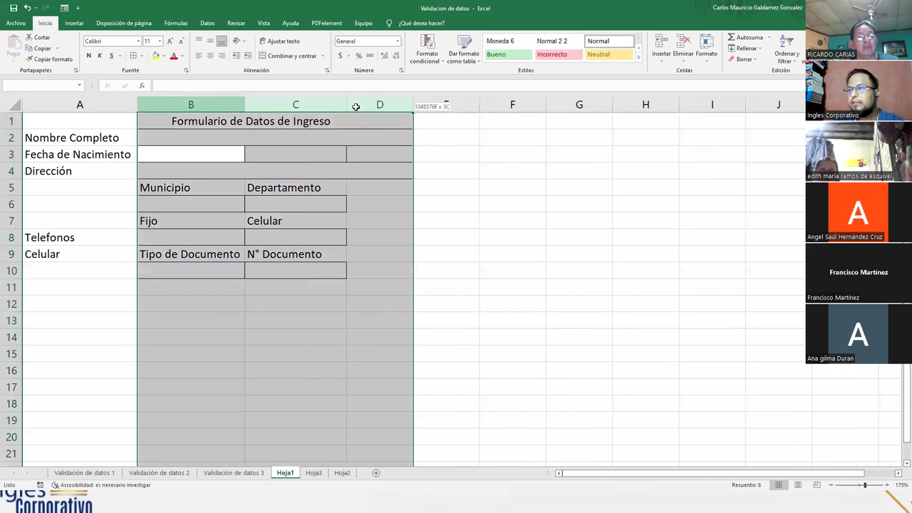
pyautogui.rightClick(356, 104)
pyautogui.click(400, 233)
pyautogui.write('17.71')
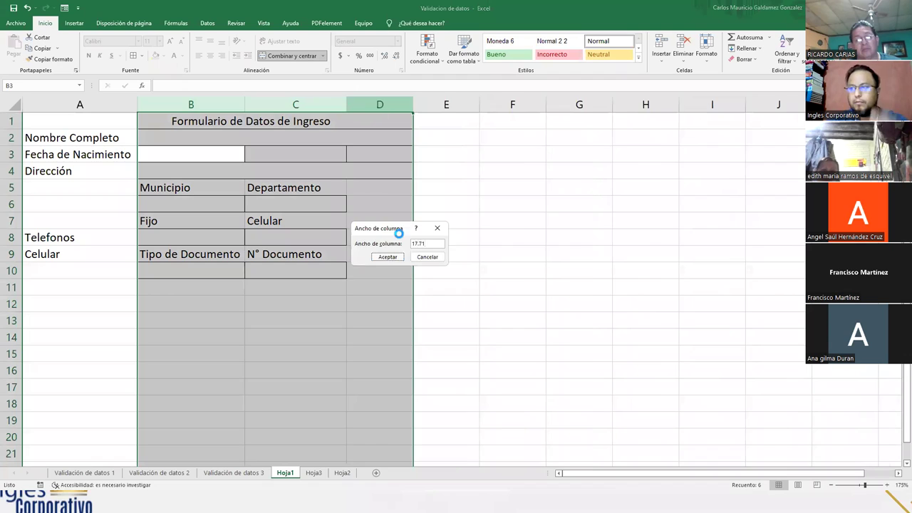
pyautogui.press('Return')
# - Check the full name and birth date entry cells, then switch to the Hoja3 data sheet
pyautogui.click(256, 263)
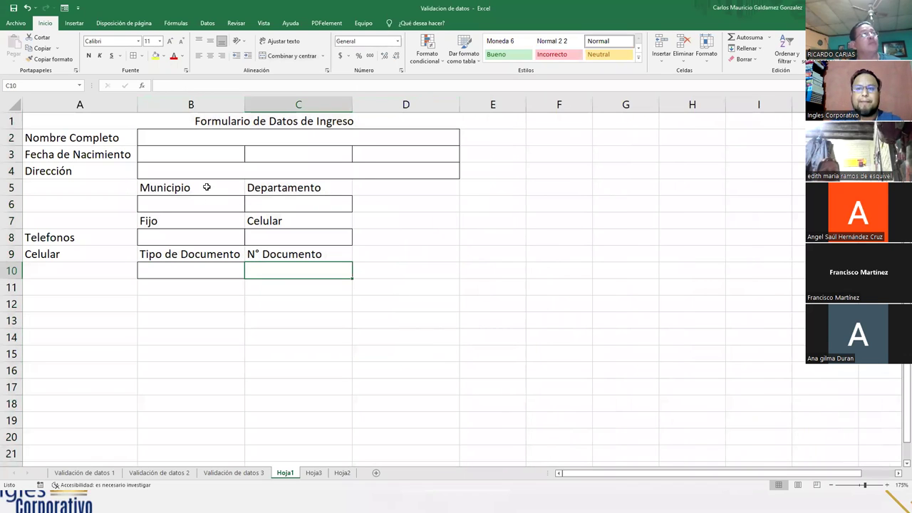
pyautogui.click(167, 137)
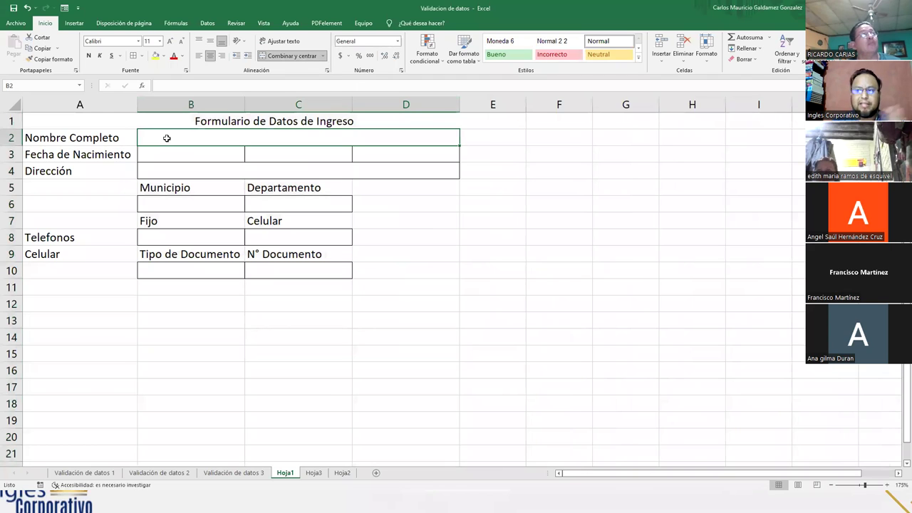
pyautogui.click(175, 155)
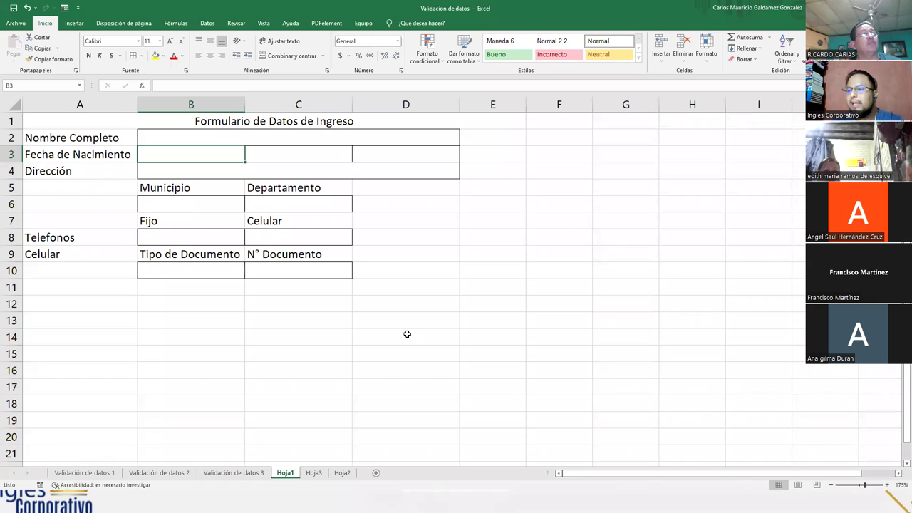
pyautogui.click(318, 476)
# - Rename the Hoja1 form sheet to 'Formulario'
pyautogui.click(289, 475)
pyautogui.click(313, 473)
pyautogui.click(285, 473)
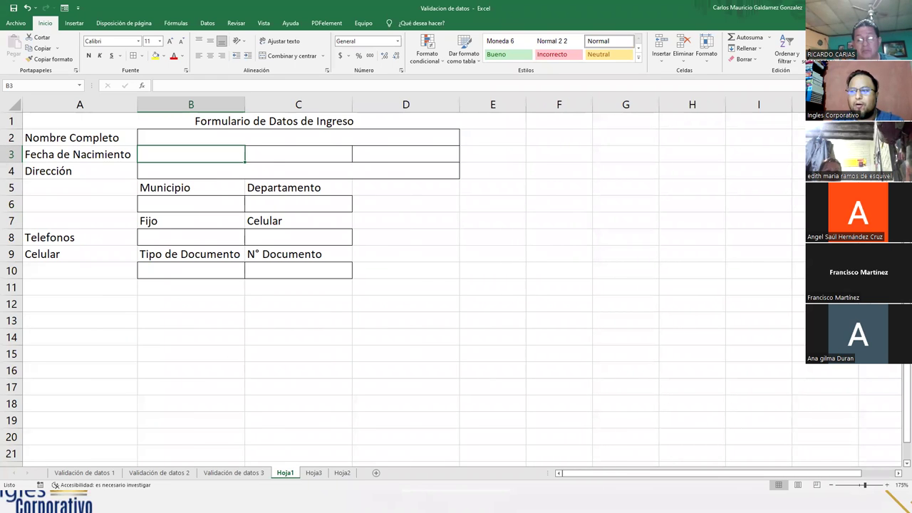
pyautogui.doubleClick(285, 473)
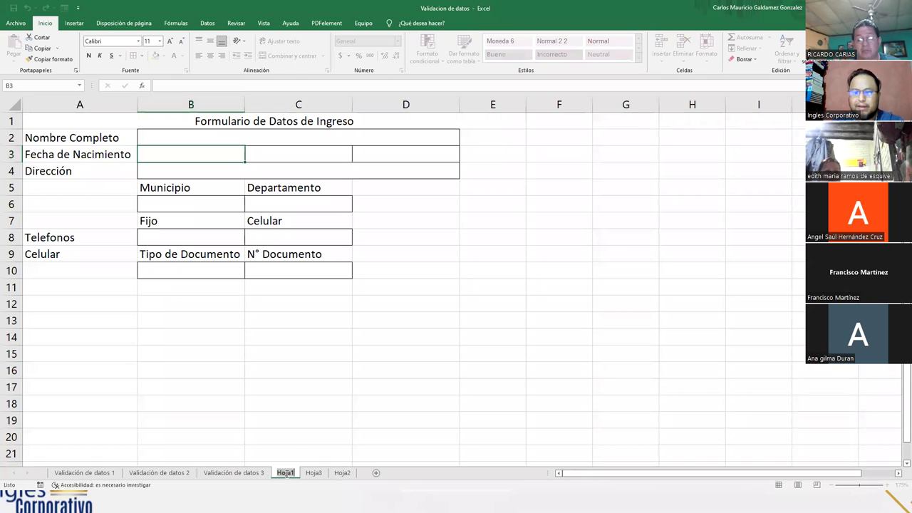
pyautogui.write('Formulario')
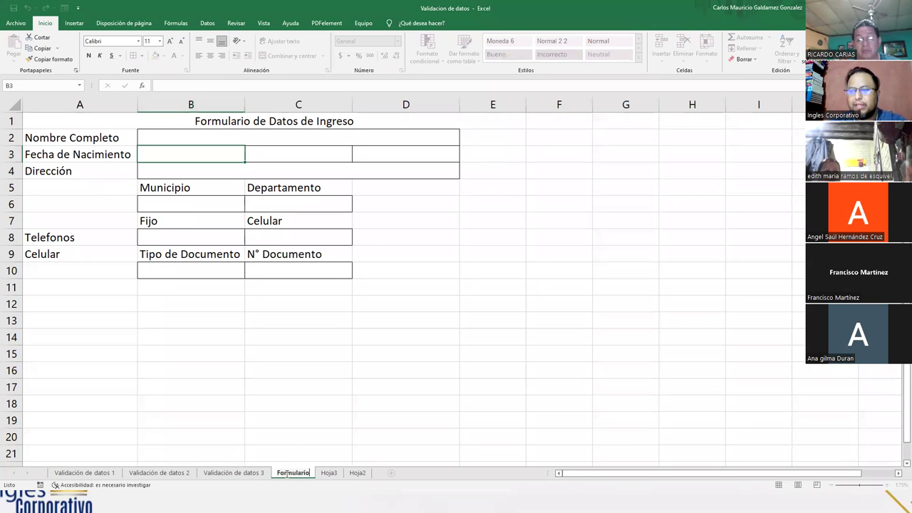
pyautogui.press('Return')
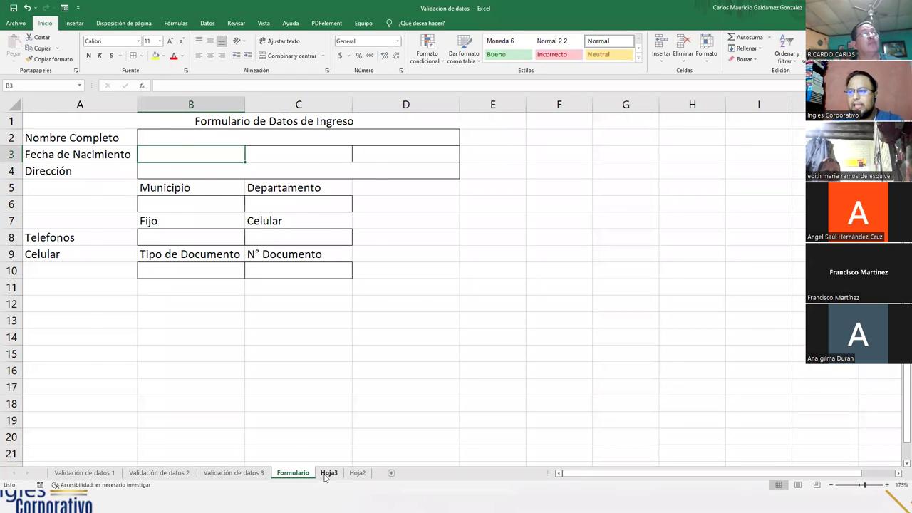
# - Rename the Hoja3 data sheet to BD and compare it with the Formulario sheet
pyautogui.click(327, 474)
pyautogui.doubleClick(327, 473)
pyautogui.write('BP')
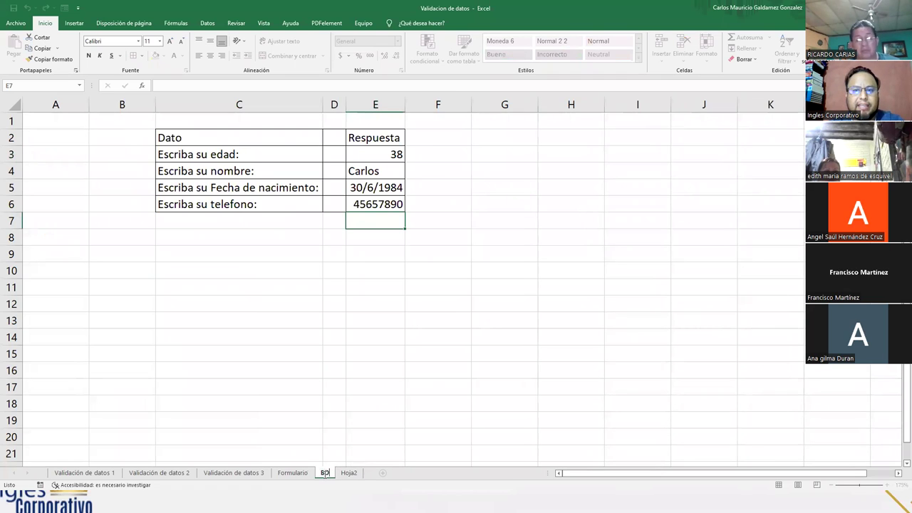
pyautogui.press('Return')
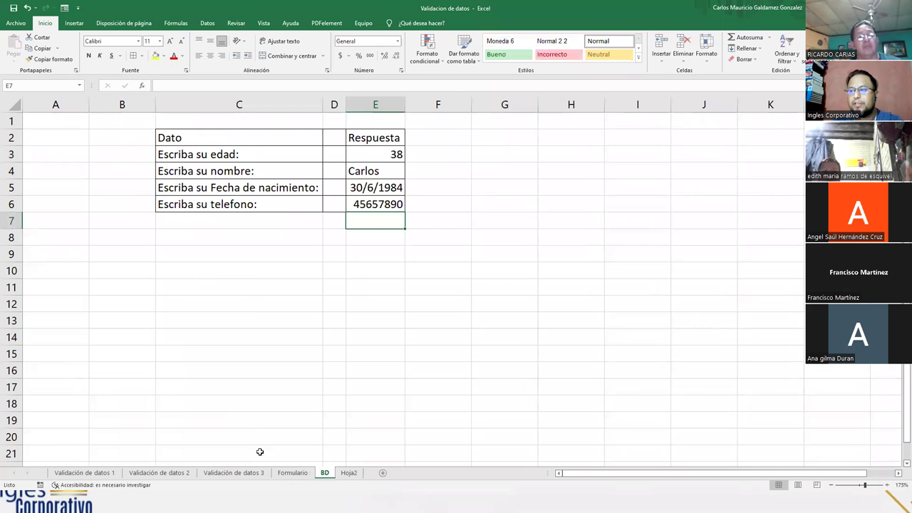
pyautogui.click(286, 476)
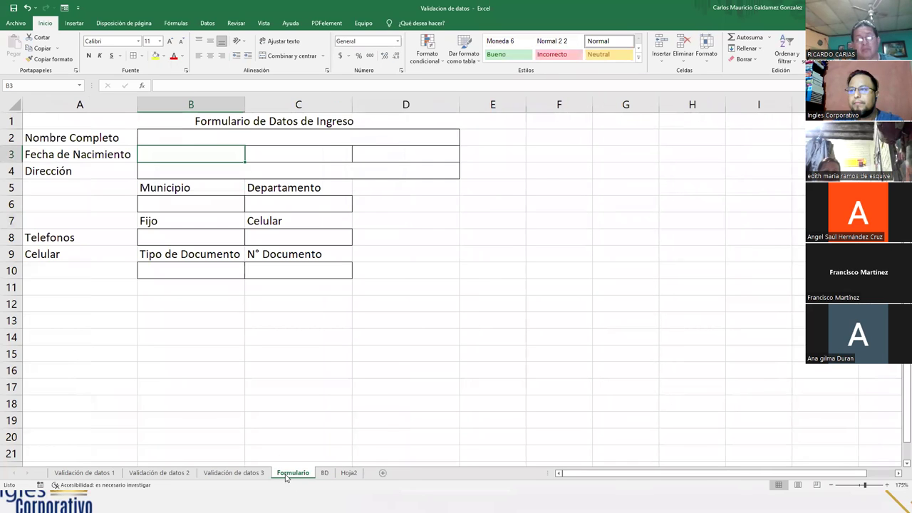
pyautogui.click(325, 474)
pyautogui.click(298, 476)
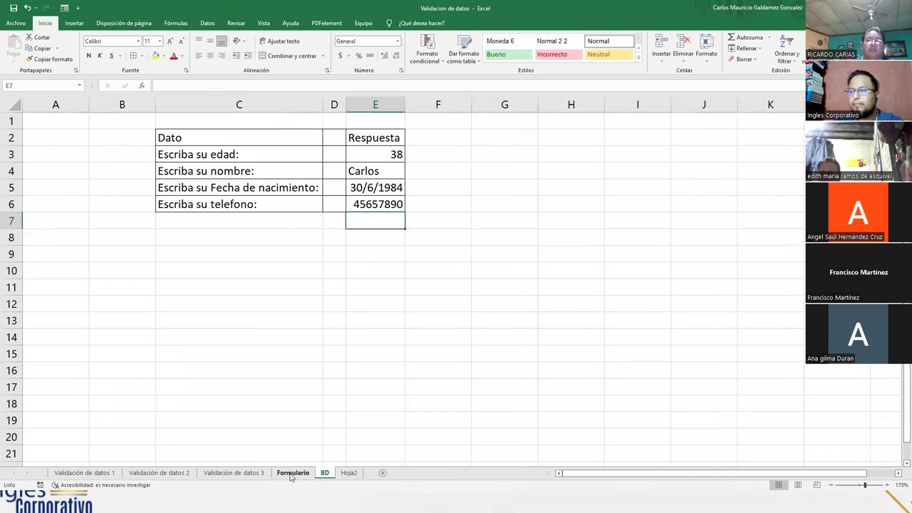
pyautogui.click(293, 476)
pyautogui.click(326, 474)
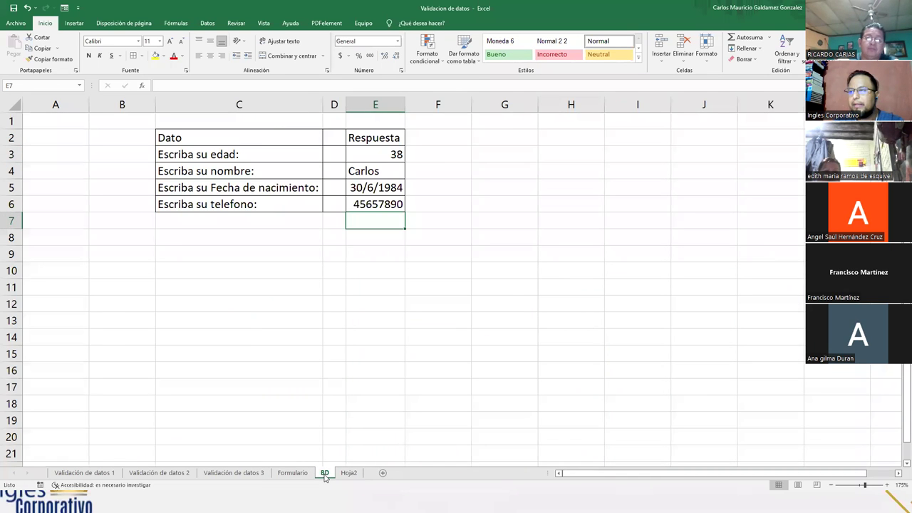
pyautogui.hotkey('ctrl', 'pageup')
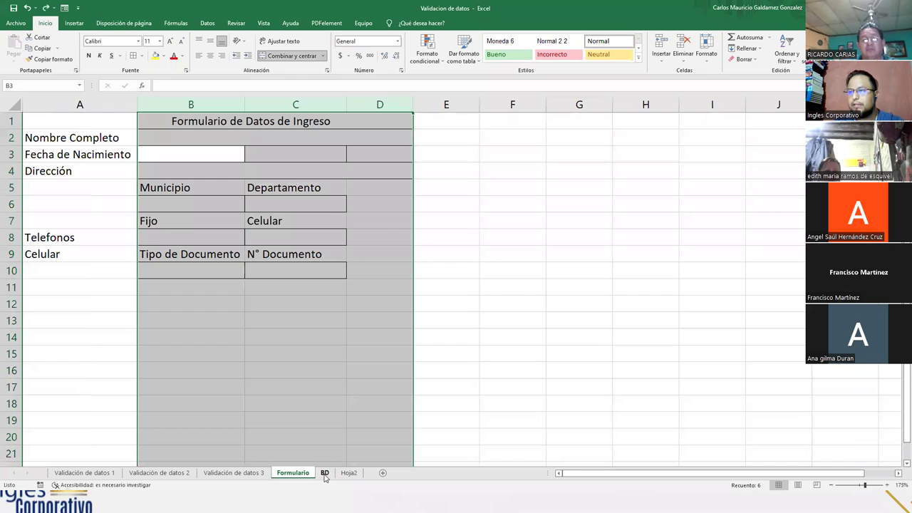
# - Rename the data sheet to 'Hoja 2' and insert a new sheet named BD
pyautogui.click(292, 336)
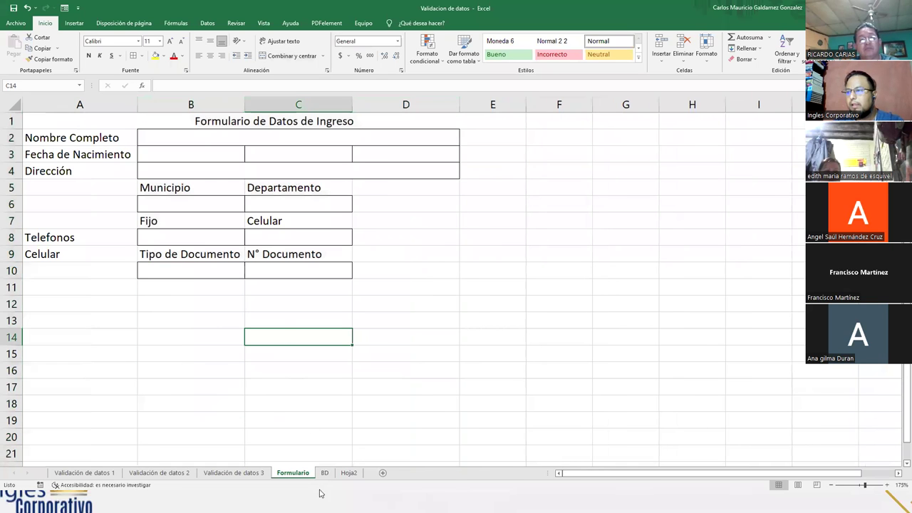
pyautogui.doubleClick(325, 474)
pyautogui.write('Hoja 2')
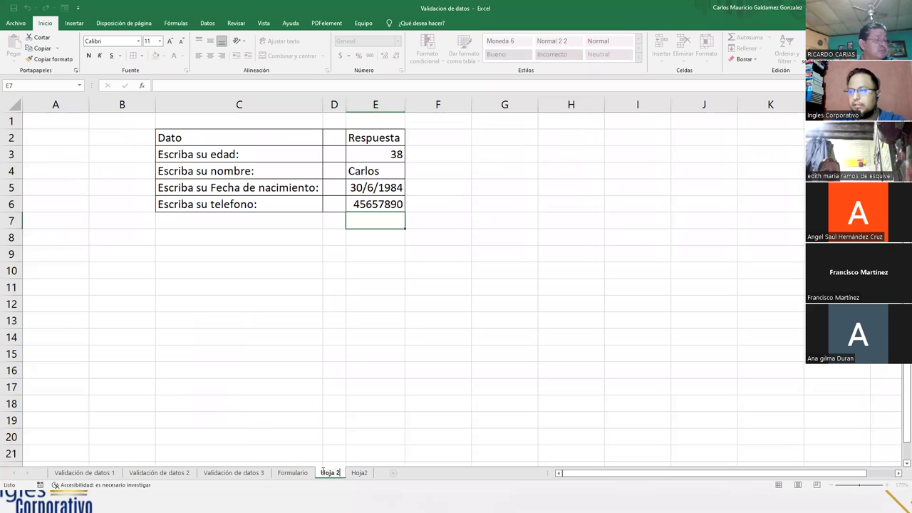
pyautogui.press('Return')
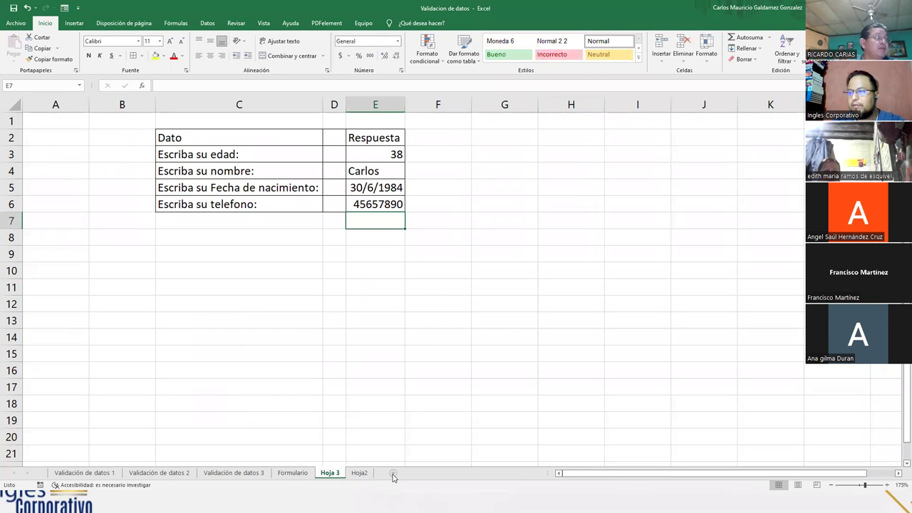
pyautogui.click(393, 473)
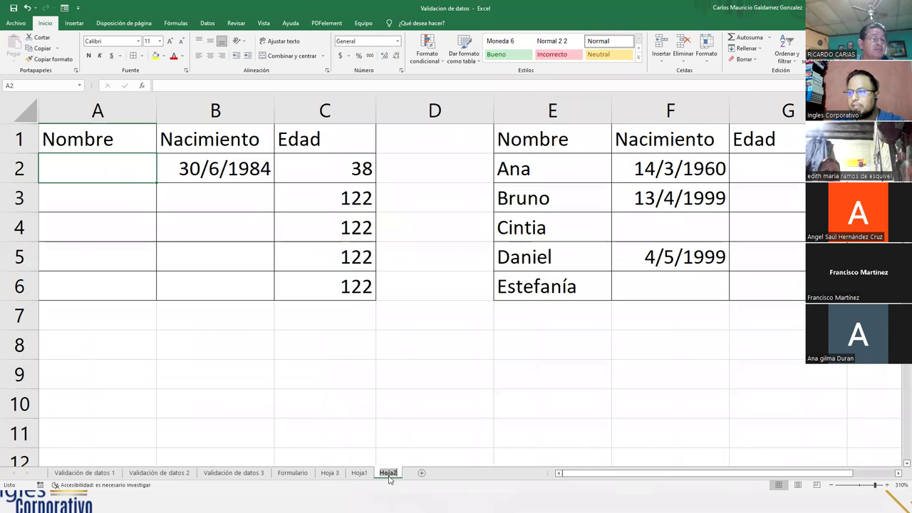
pyautogui.doubleClick(385, 473)
pyautogui.write('BD')
pyautogui.press('Return')
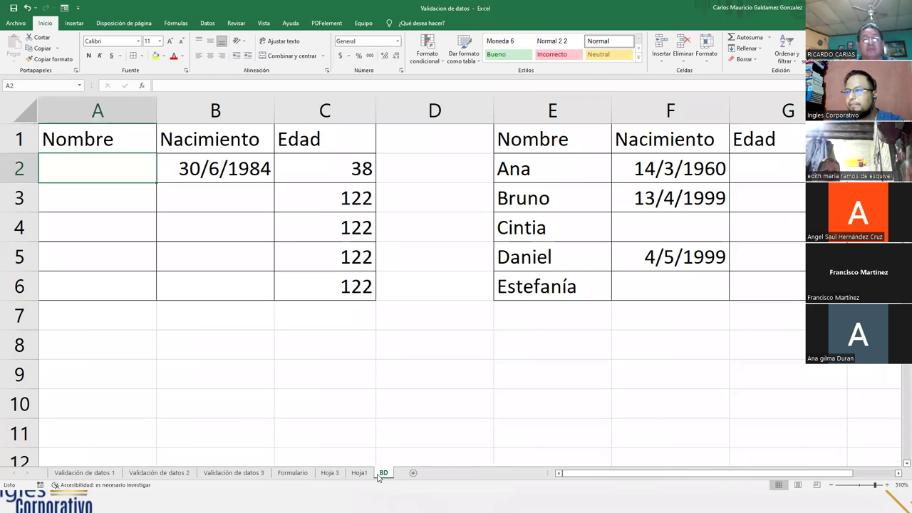
# - Name the Nombre/Nacimiento table sheet 'Hoja 2' and the empty new sheet BD
pyautogui.hotkey('ctrl', 'pageup')
pyautogui.hotkey('ctrl', 'pageup')
pyautogui.hotkey('ctrl', 'pageup')
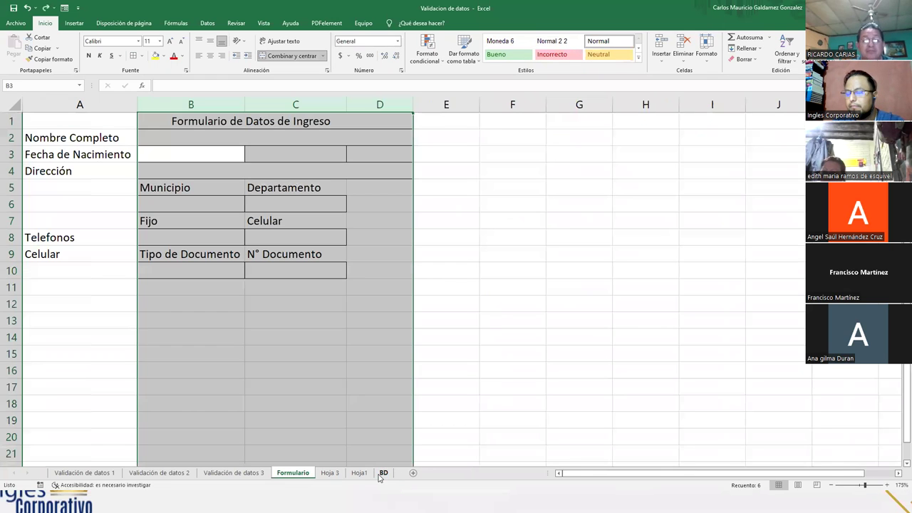
pyautogui.hotkey('ctrl', 'pagedown')
pyautogui.hotkey('ctrl', 'pagedown')
pyautogui.hotkey('ctrl', 'pagedown')
pyautogui.doubleClick(382, 475)
pyautogui.write('Hoja 2')
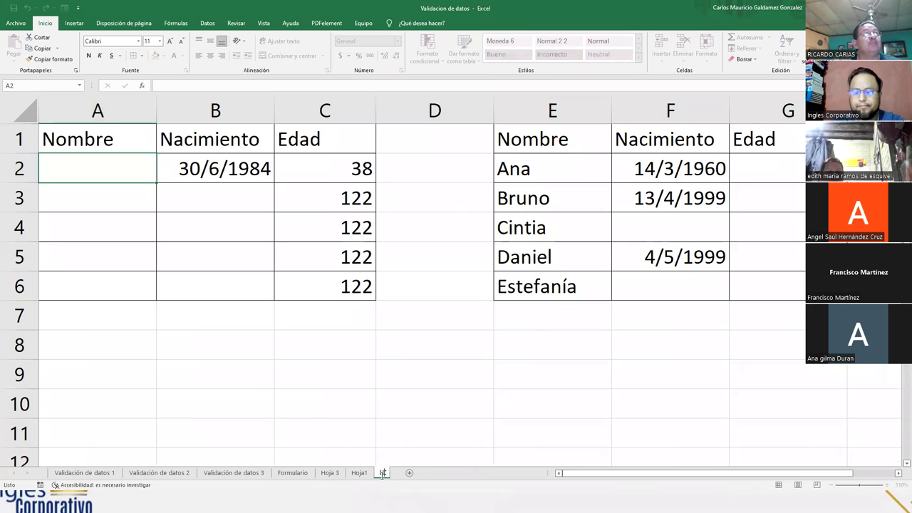
pyautogui.press('Return')
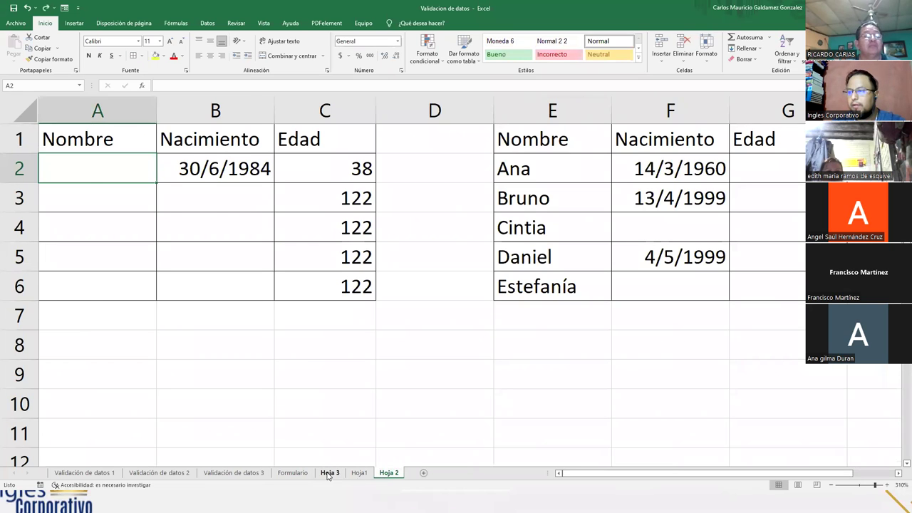
pyautogui.click(329, 475)
pyautogui.click(358, 474)
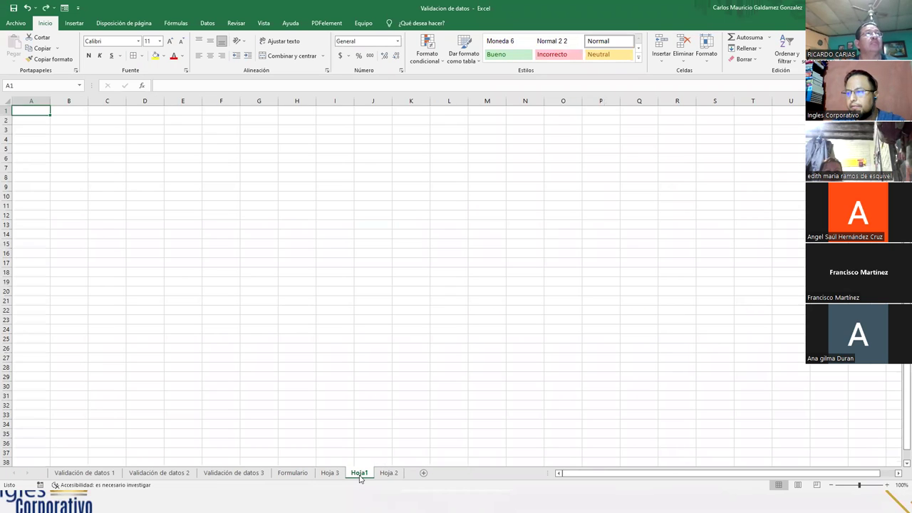
pyautogui.doubleClick(359, 473)
pyautogui.write('BD')
pyautogui.press('Return')
# - Reorder the sheet tabs so BD sits last, then return to Formulario
pyautogui.moveTo(293, 474); pyautogui.dragTo(395, 479)
pyautogui.moveTo(311, 478); pyautogui.dragTo(398, 478)
pyautogui.click(355, 473)
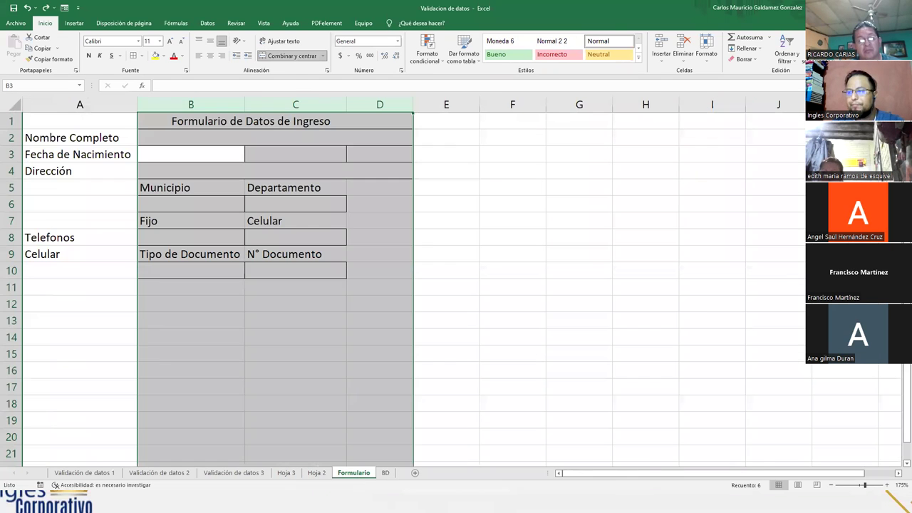
pyautogui.click(166, 215)
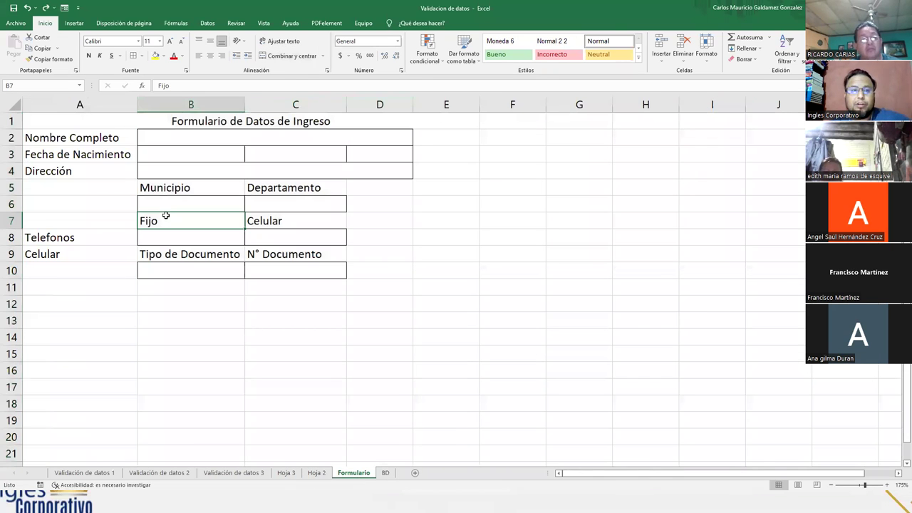
pyautogui.click(177, 157)
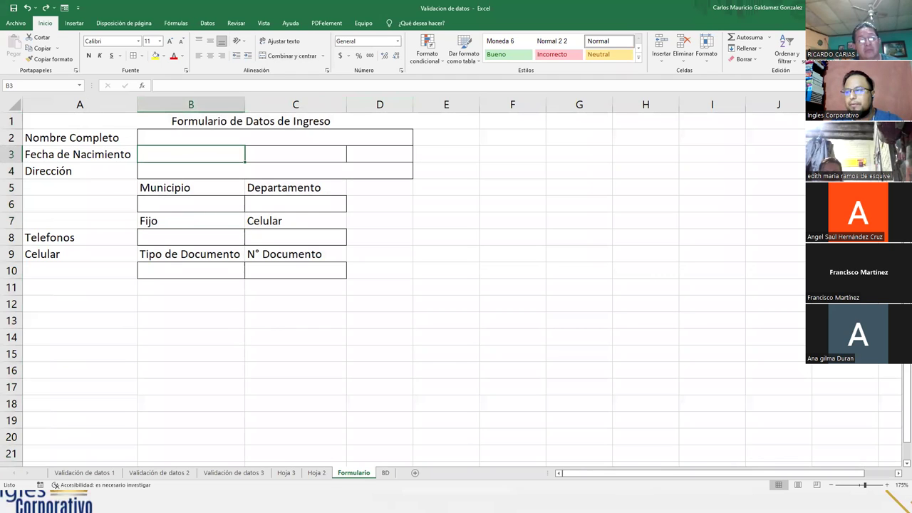
# - On BD, enter 1 and 2 in A1:A2 and fill the series down to 31 in A31
pyautogui.click(385, 473)
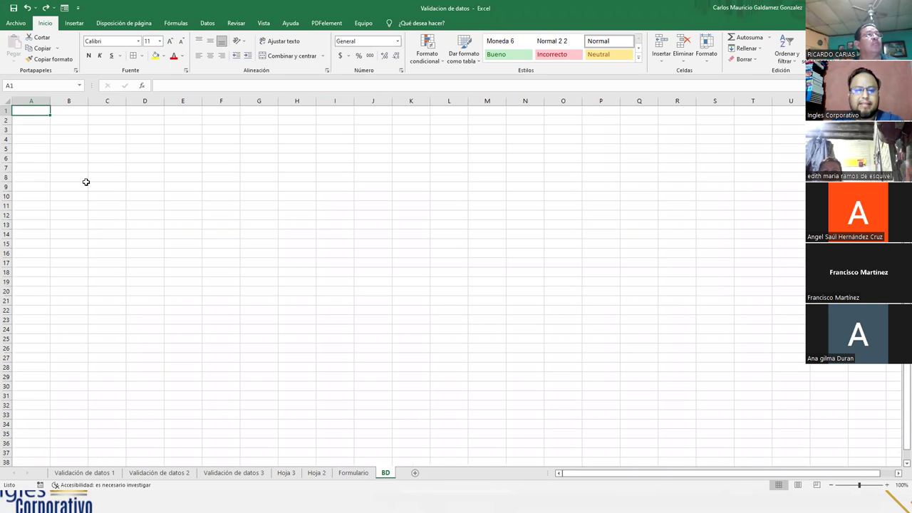
pyautogui.write('1')
pyautogui.press('Return')
pyautogui.write('2')
pyautogui.press('Return')
pyautogui.press('Up')
pyautogui.press('Up')
pyautogui.hotkey('shift', 'Down')
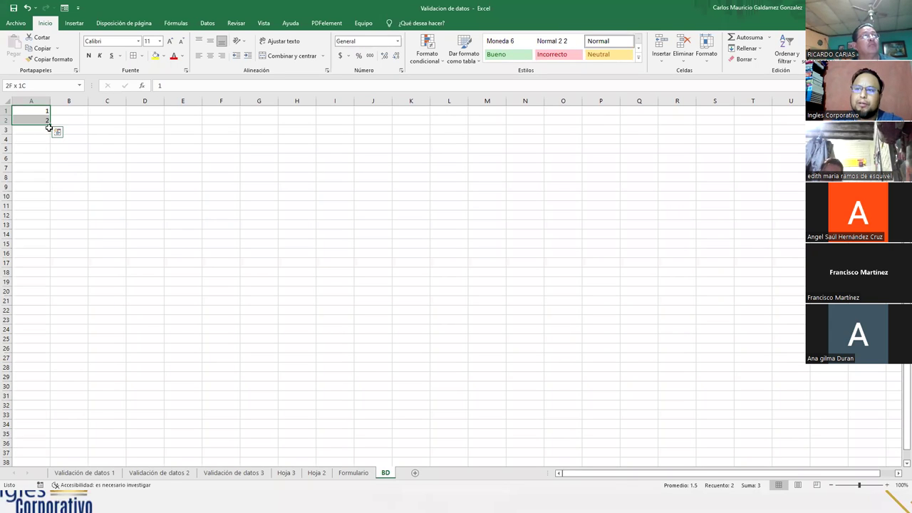
pyautogui.moveTo(49, 126); pyautogui.dragTo(35, 397)
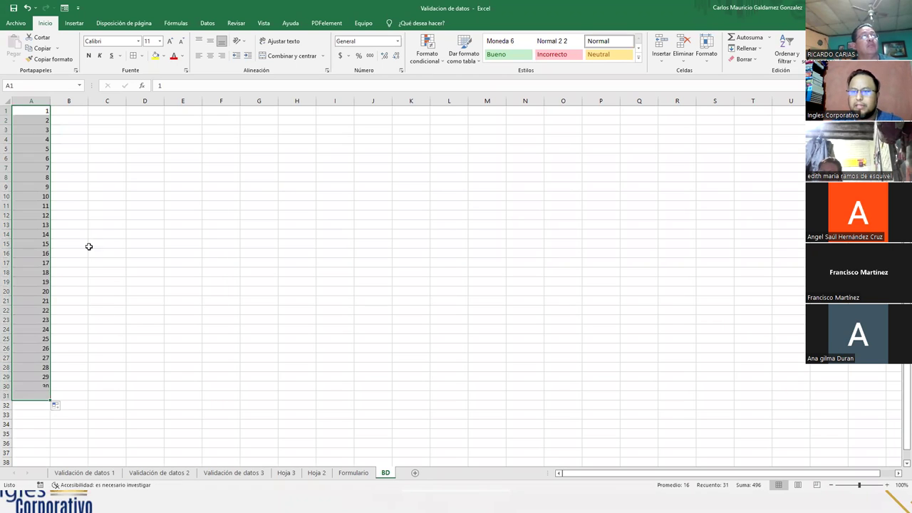
pyautogui.click(74, 118)
pyautogui.click(74, 112)
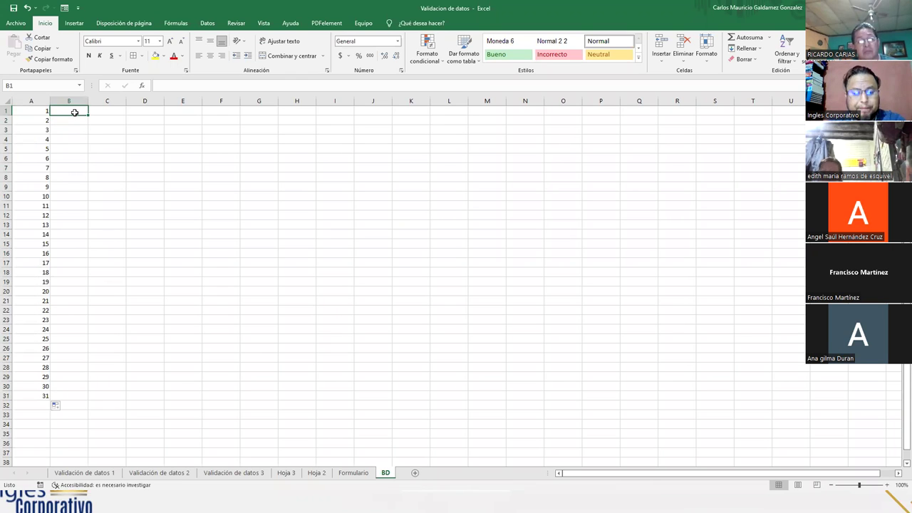
# - Enter Enero in B1 and fill the months down to Diciembre in B12
pyautogui.write('Enero')
pyautogui.press('Return')
pyautogui.click(80, 113)
pyautogui.moveTo(89, 114); pyautogui.dragTo(73, 224)
# - Enter 1990 and 1991 in C1:C2 and fill the years down to 2022 in C33
pyautogui.click(103, 111)
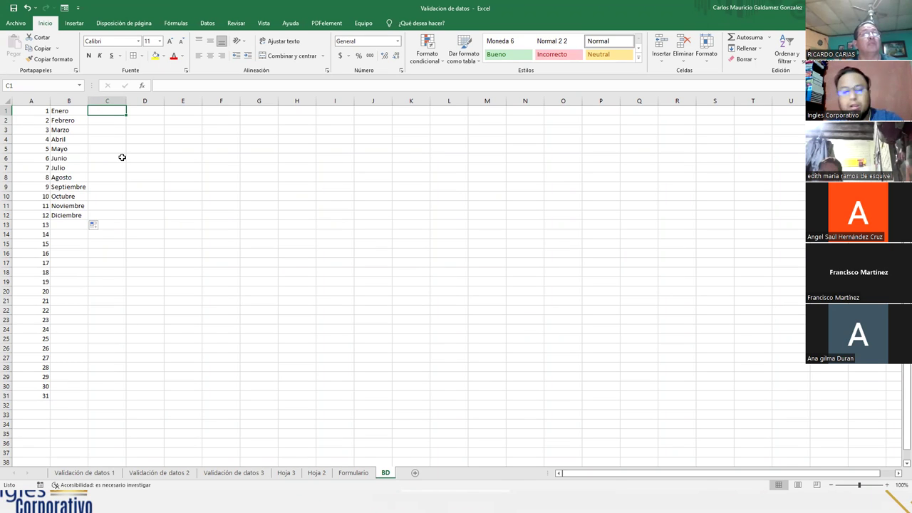
pyautogui.write('1')
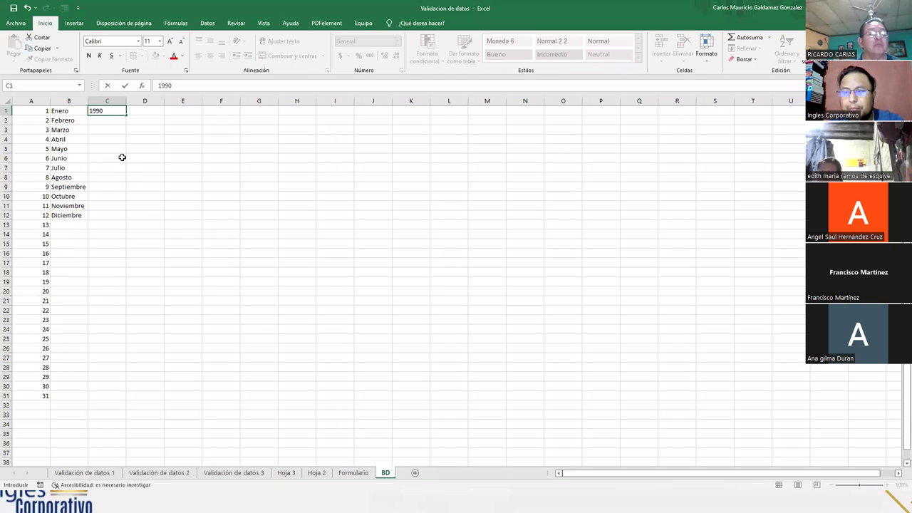
pyautogui.write('990')
pyautogui.hotkey('ctrl', 'Return')
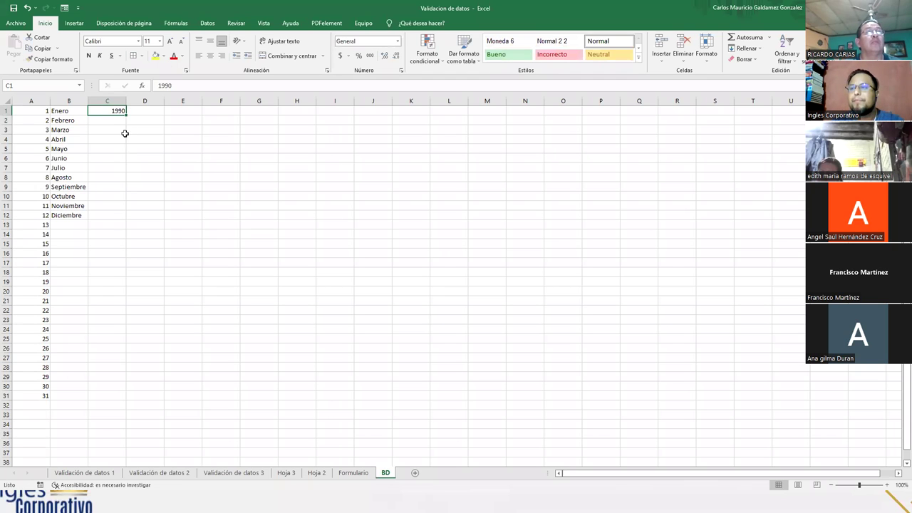
pyautogui.moveTo(127, 114); pyautogui.dragTo(107, 443)
pyautogui.moveTo(112, 299); pyautogui.dragTo(112, 114)
pyautogui.click(112, 118)
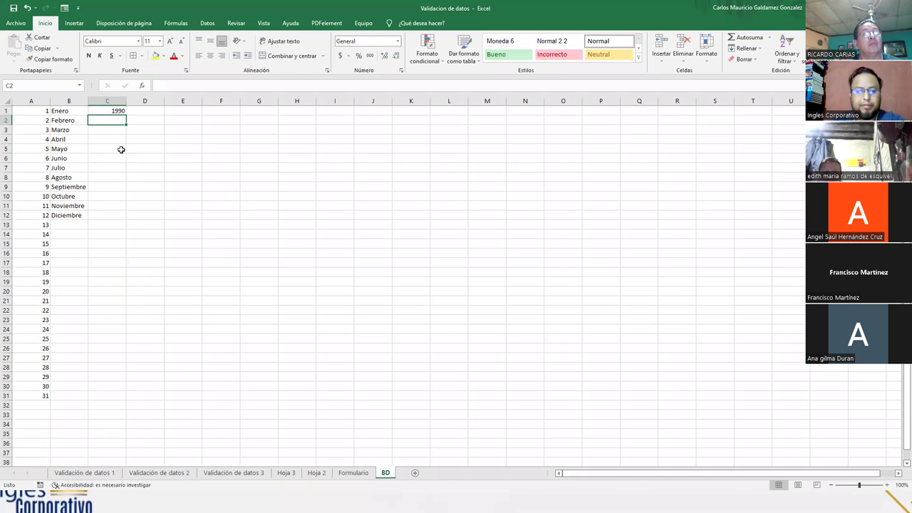
pyautogui.write('1991')
pyautogui.press('Up')
pyautogui.hotkey('shift', 'Down')
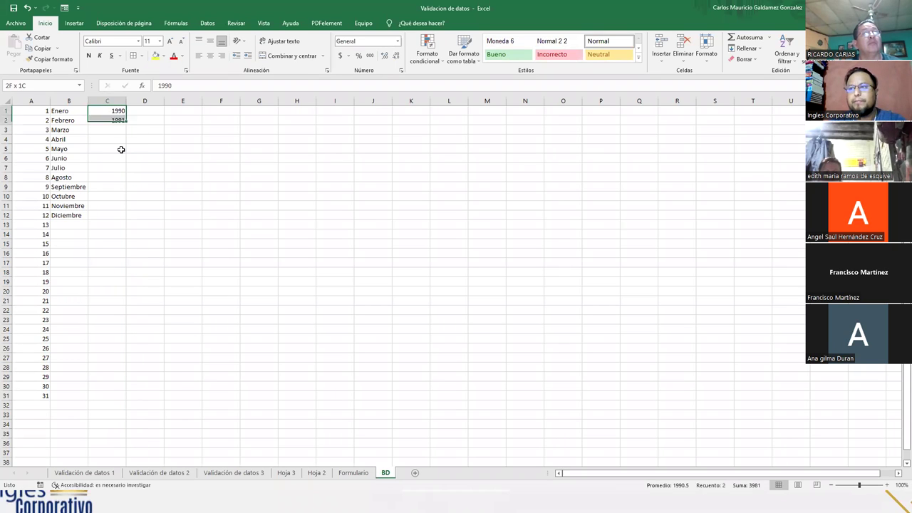
pyautogui.moveTo(127, 125); pyautogui.dragTo(120, 421)
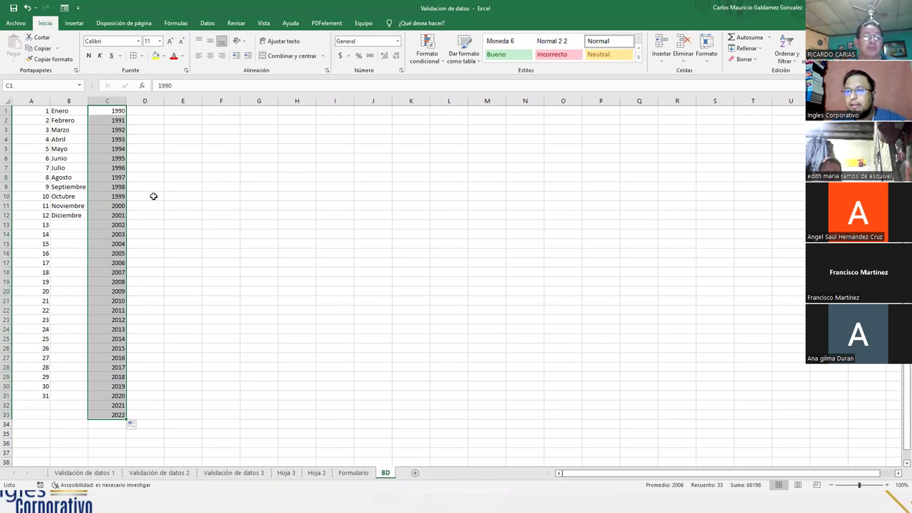
pyautogui.click(55, 114)
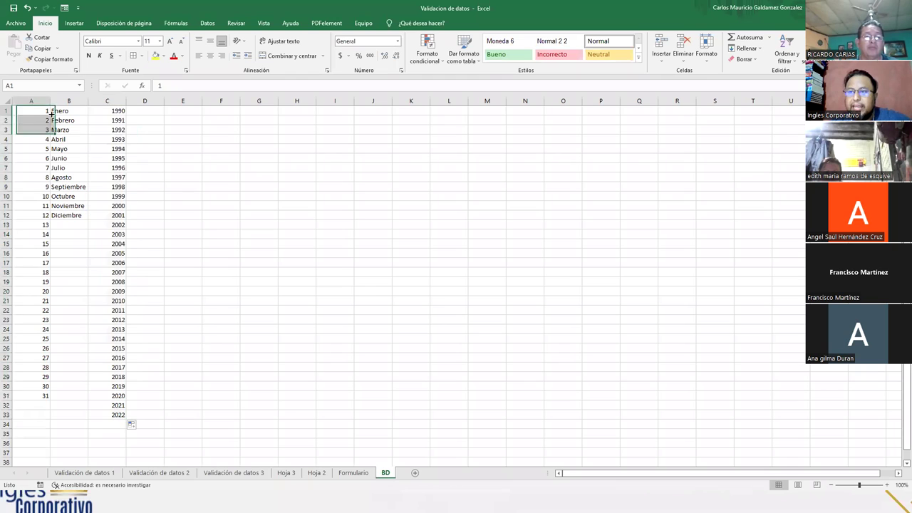
pyautogui.click(108, 111)
pyautogui.click(352, 472)
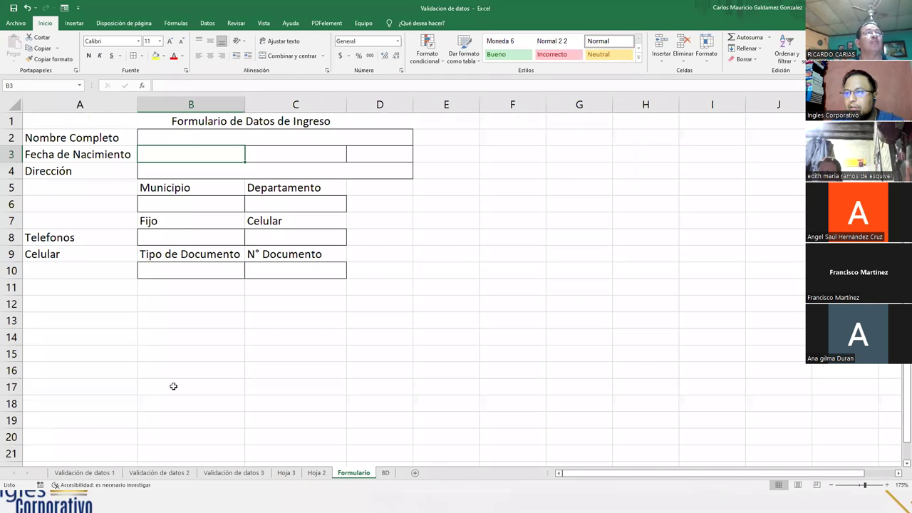
pyautogui.click(164, 207)
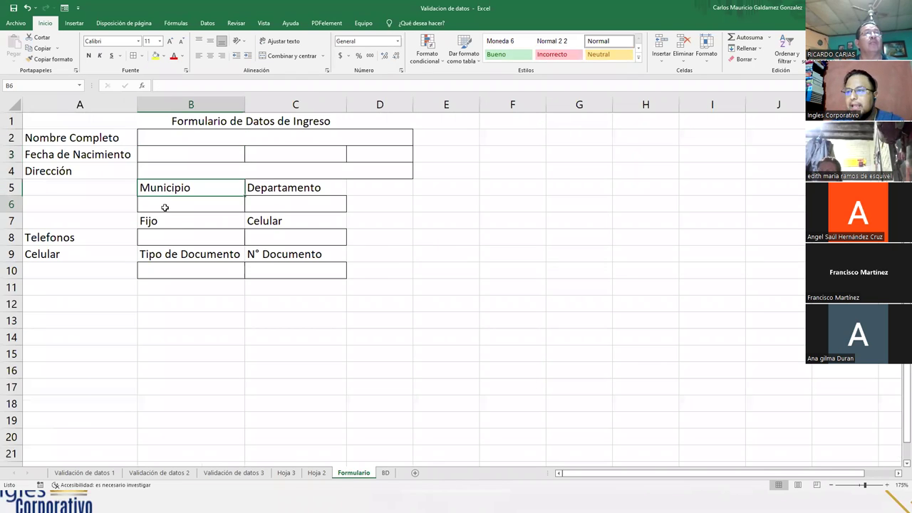
pyautogui.click(264, 202)
pyautogui.click(204, 206)
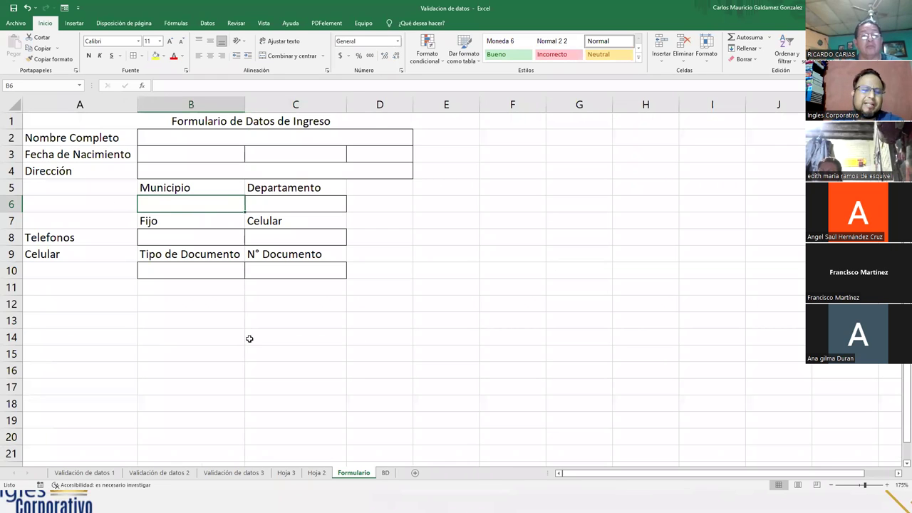
pyautogui.click(386, 474)
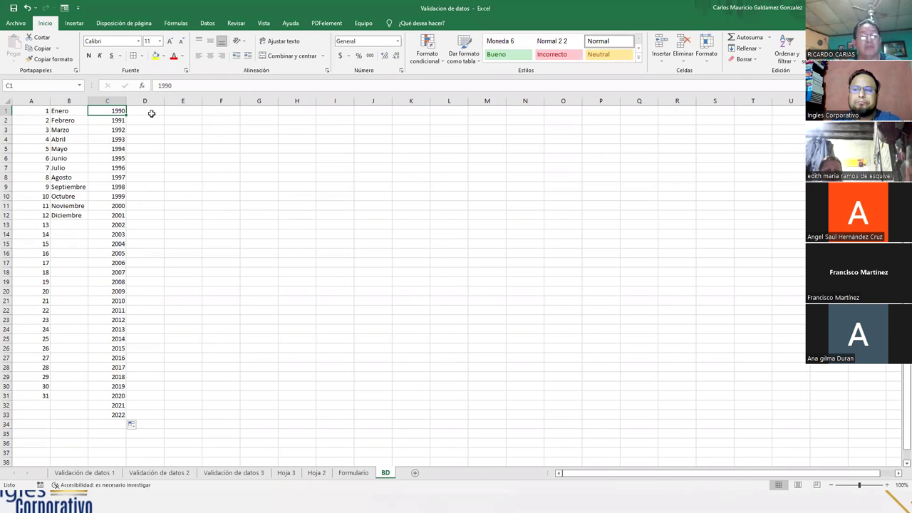
pyautogui.click(152, 113)
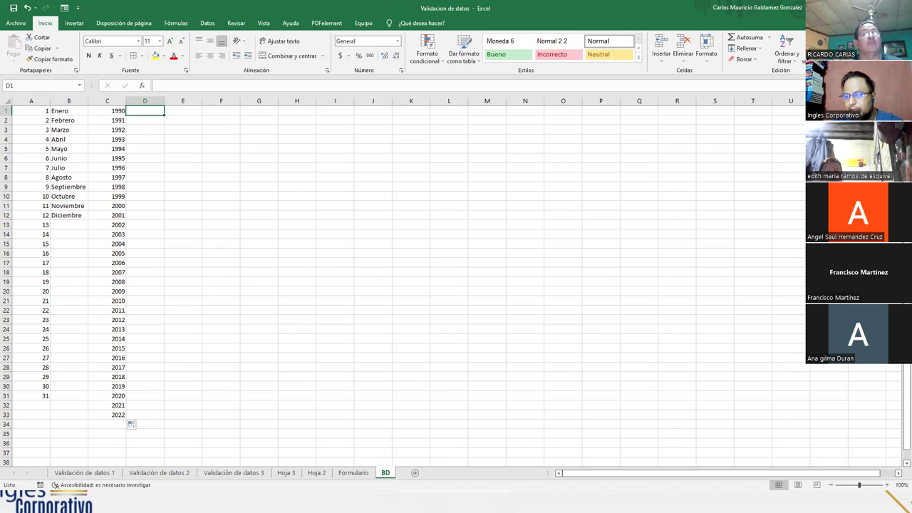
pyautogui.click(353, 474)
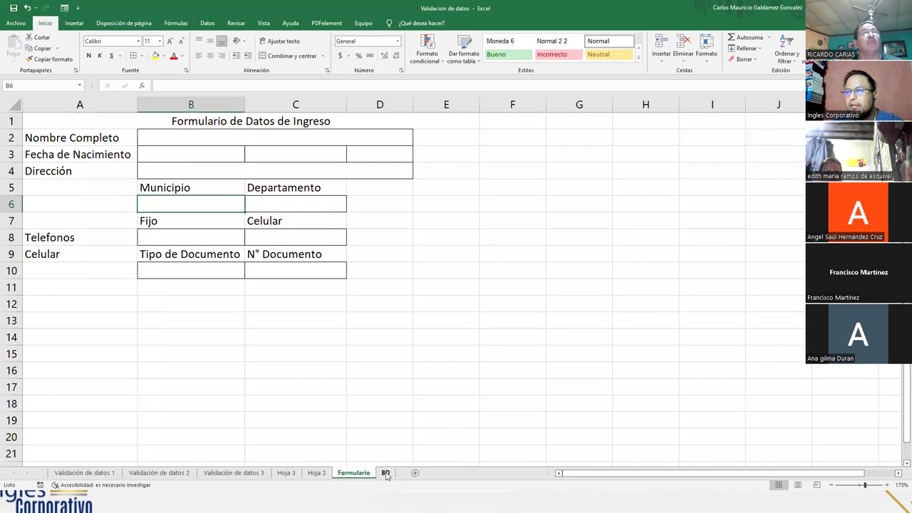
pyautogui.click(386, 474)
pyautogui.click(357, 475)
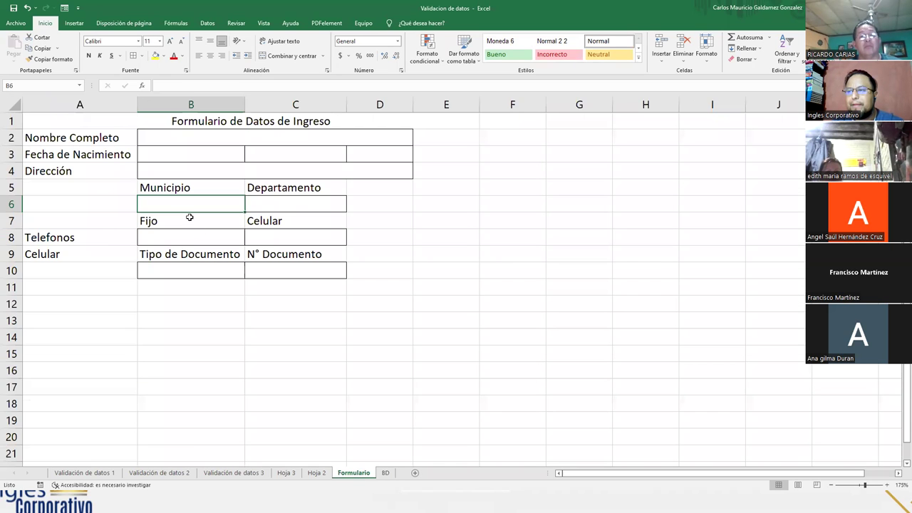
pyautogui.moveTo(195, 204); pyautogui.dragTo(260, 208)
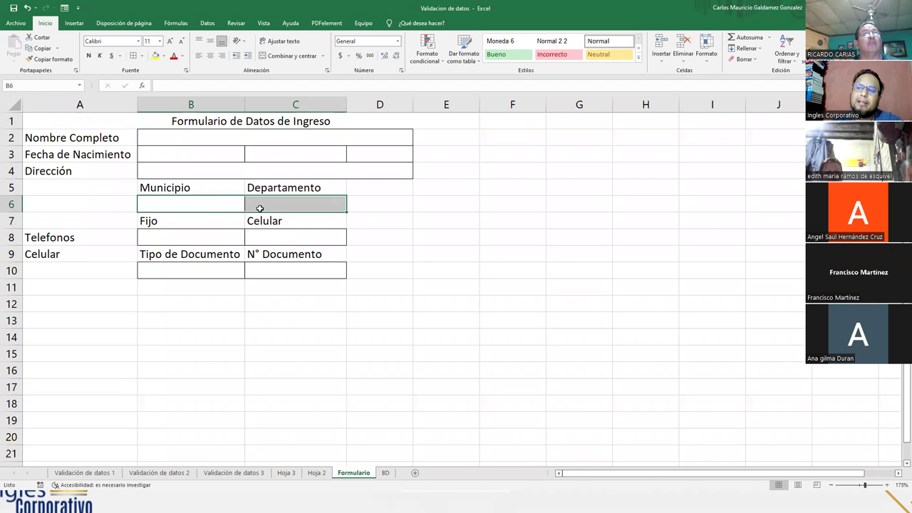
pyautogui.click(215, 208)
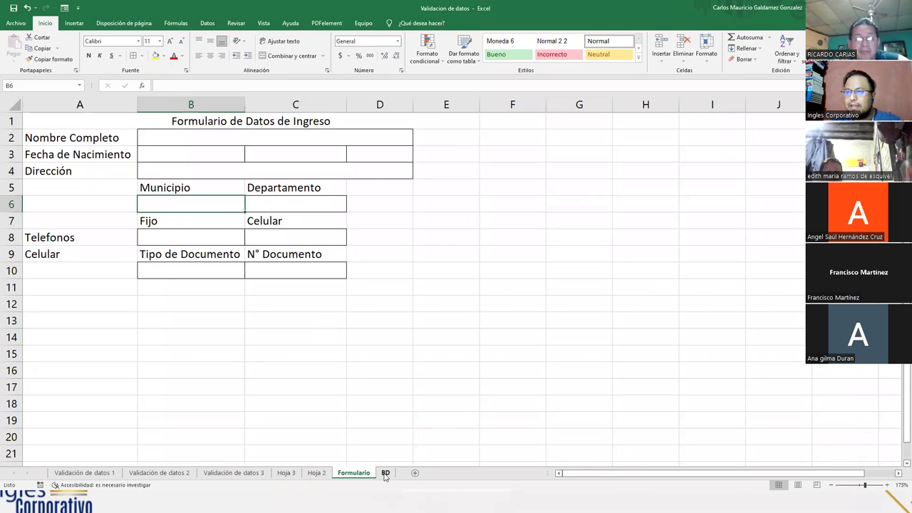
pyautogui.hotkey('alt', 'Tab')
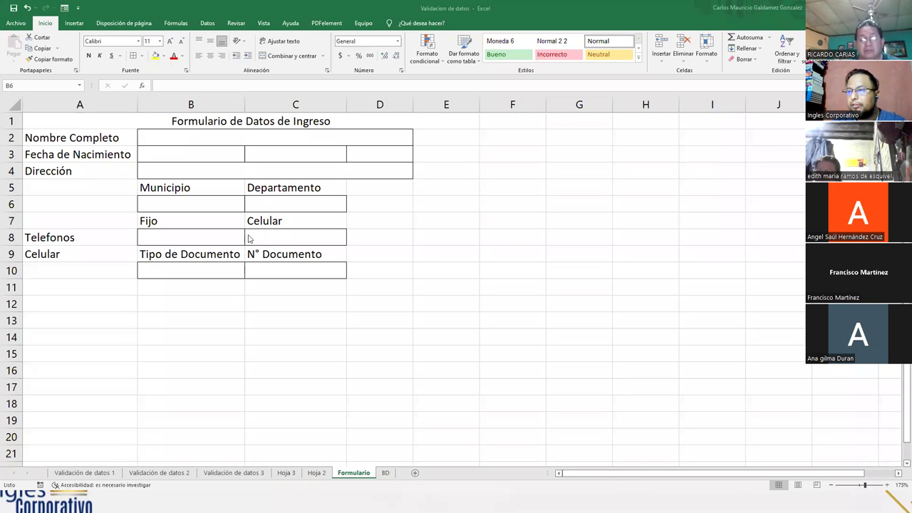
pyautogui.click(384, 472)
# - Enter San Salvador in D1 and paste the municipality list into E1
pyautogui.write('Sa')
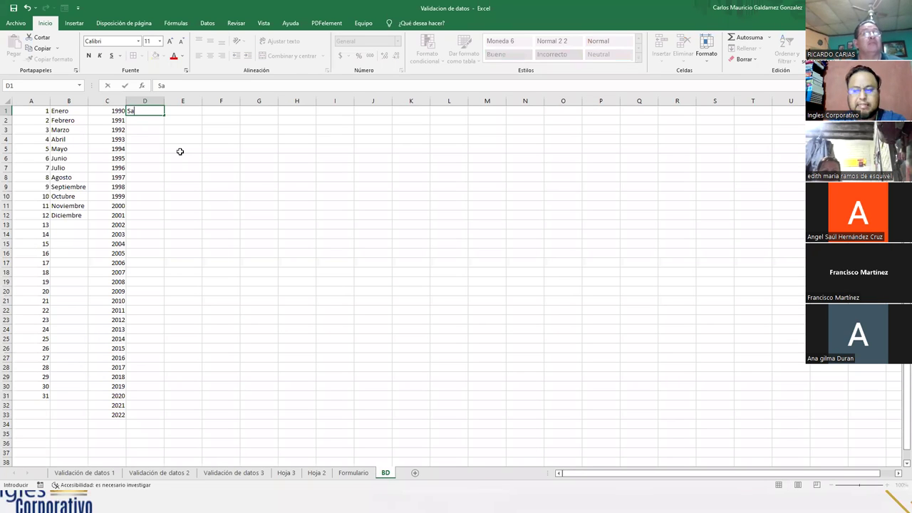
pyautogui.write('n Salvador')
pyautogui.press('Return')
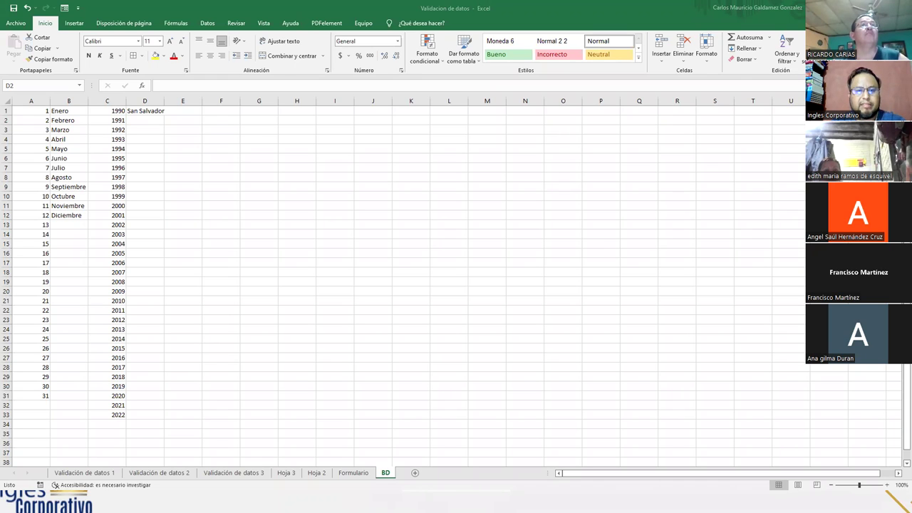
pyautogui.click(182, 112)
pyautogui.hotkey('ctrl', 'v')
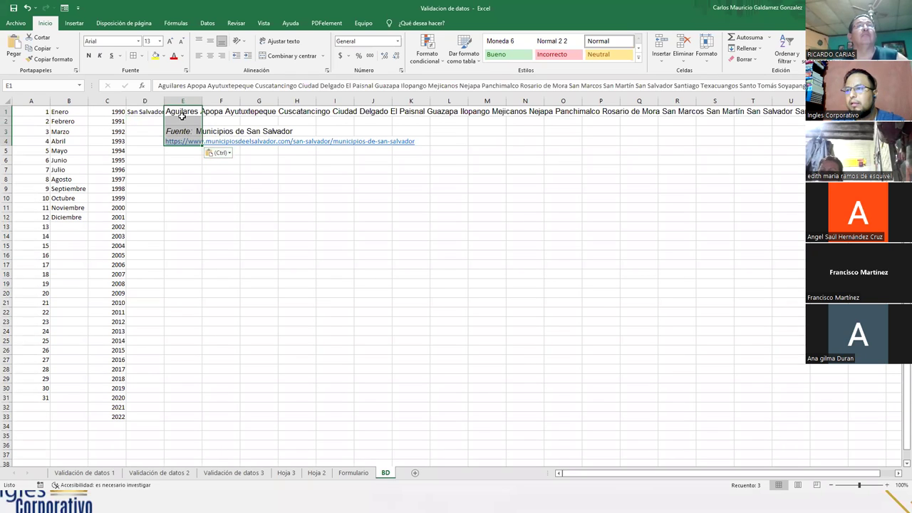
# - Check the paste options, then undo the pasted municipality block
pyautogui.rightClick(183, 115)
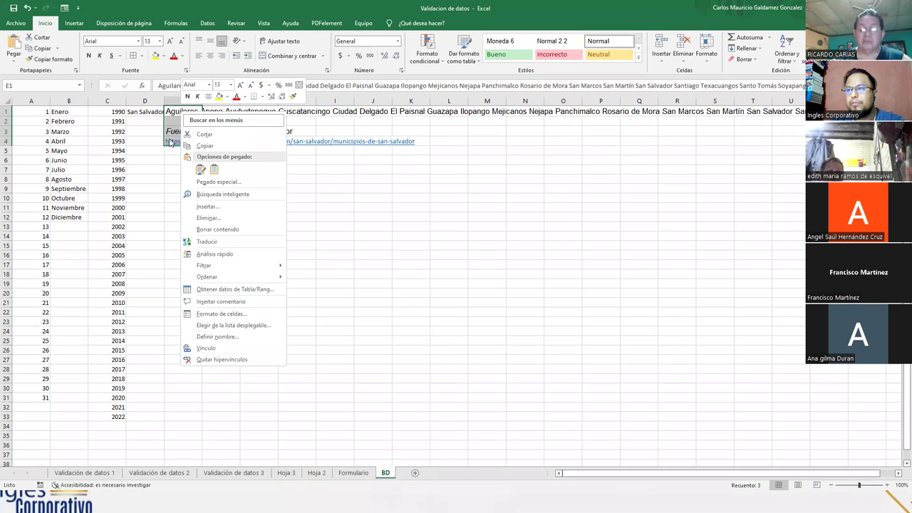
pyautogui.click(163, 198)
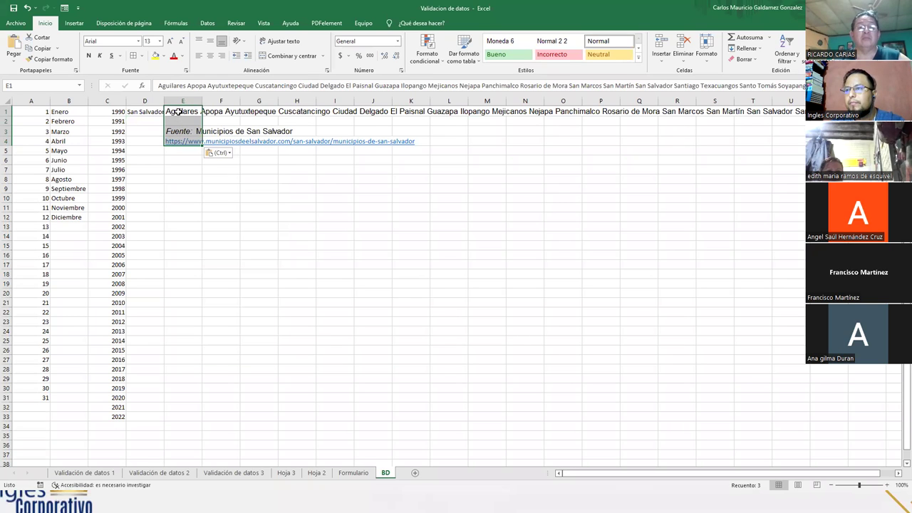
pyautogui.rightClick(179, 113)
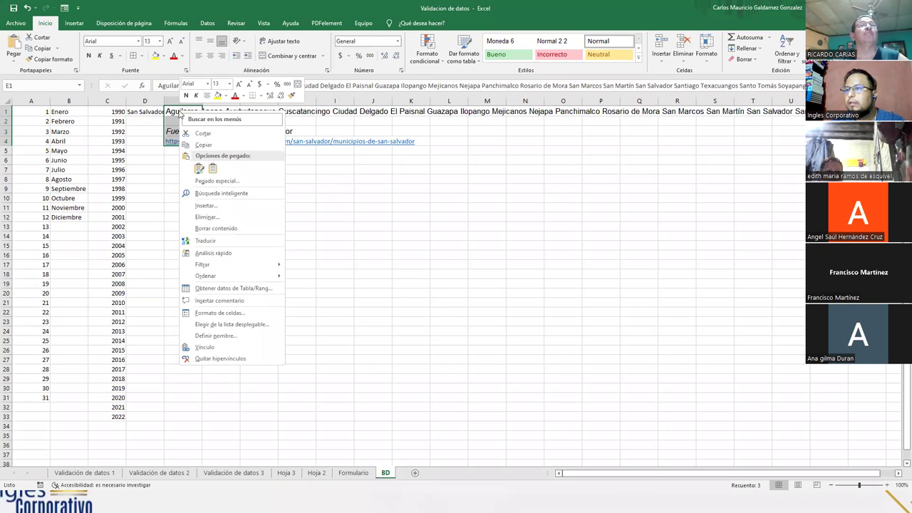
pyautogui.click(400, 231)
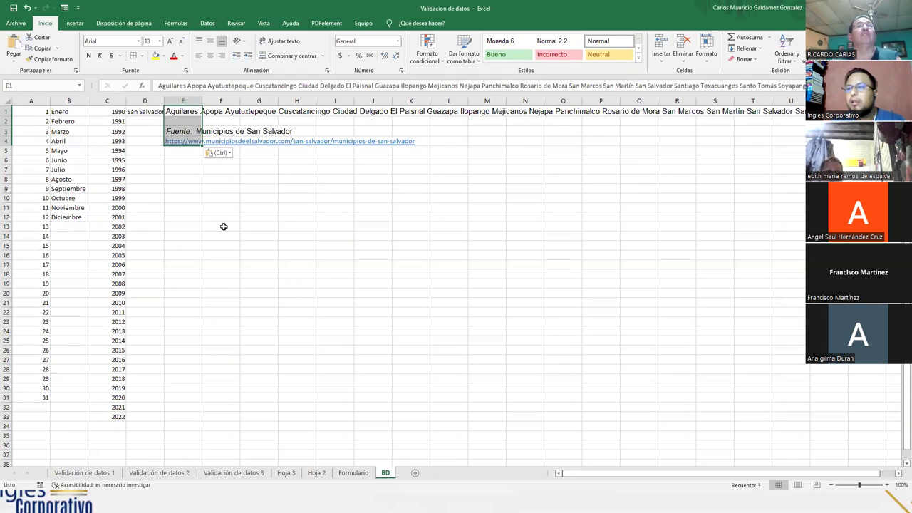
pyautogui.hotkey('ctrl', 'z')
pyautogui.click(189, 178)
# - Type Aguilares, Apopa, Ayutuxtepeque, Cuscatancingo, Ciudad Delgado and El Paisnal into E1:E6
pyautogui.click(184, 108)
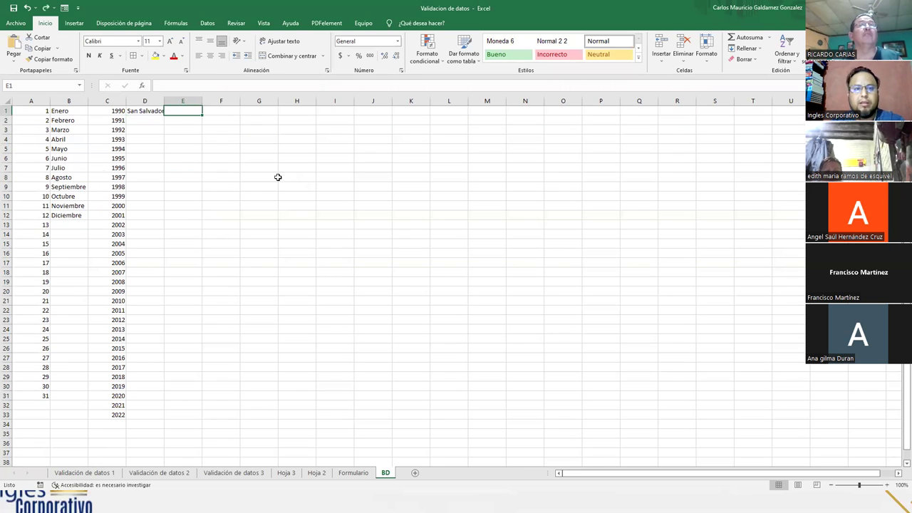
pyautogui.write('Aguilare')
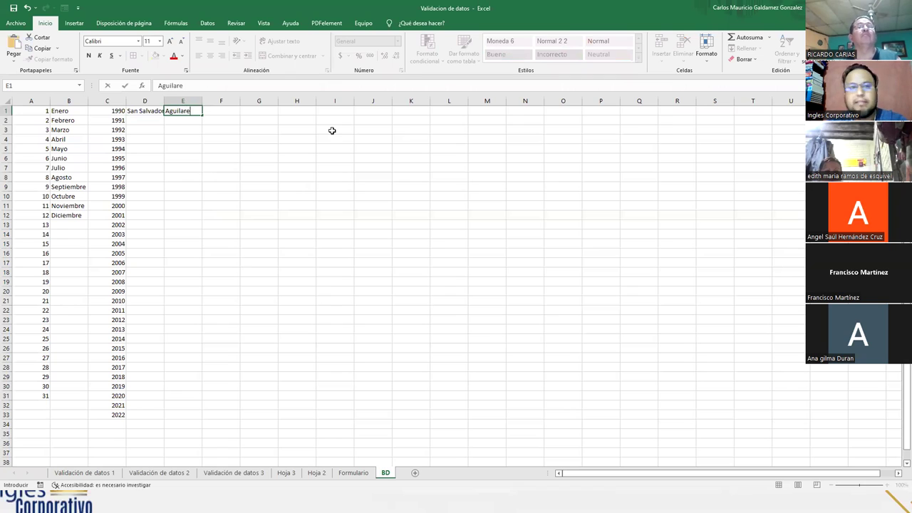
pyautogui.write('s')
pyautogui.press('Return')
pyautogui.write('Apopa')
pyautogui.press('Return')
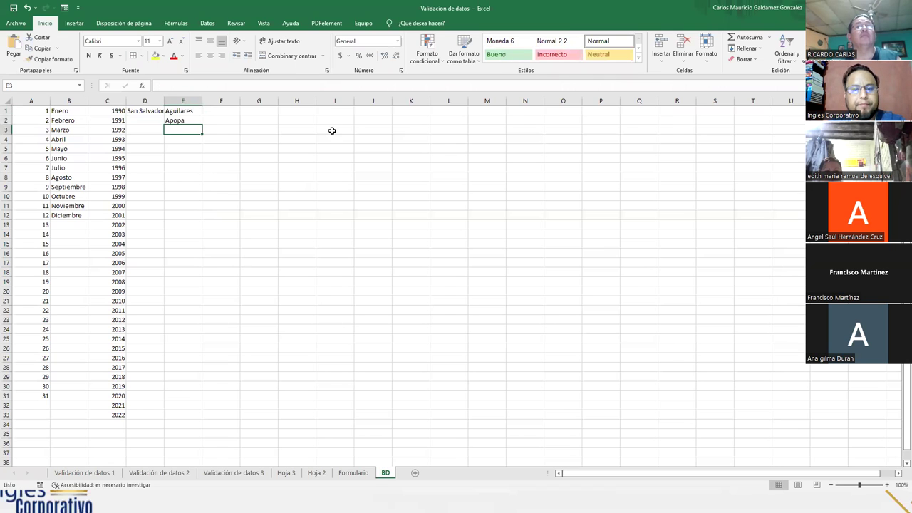
pyautogui.write('Ayutuxtepeque')
pyautogui.press('Return')
pyautogui.write('Cusca')
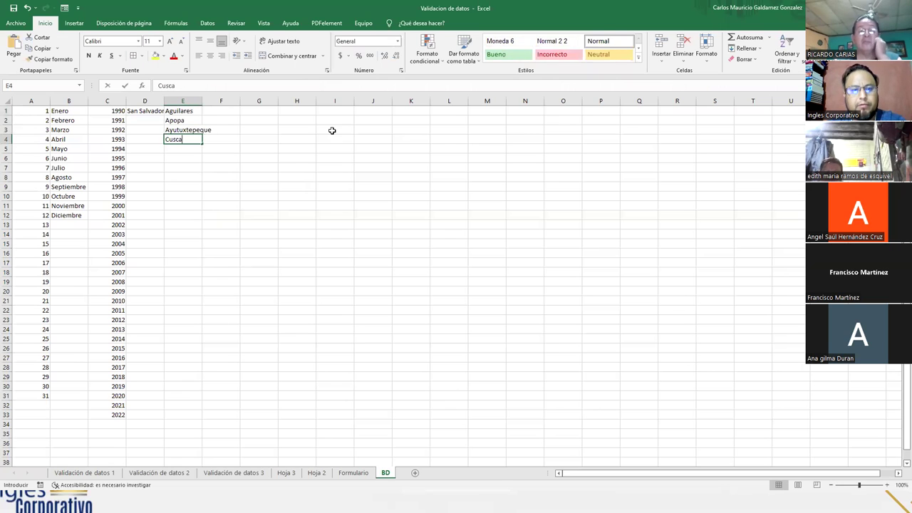
pyautogui.write('tancingo')
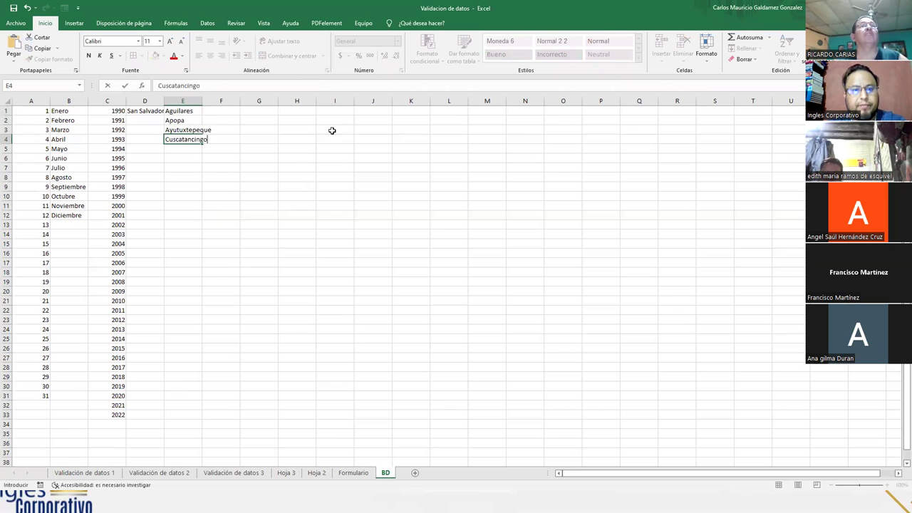
pyautogui.press('Return')
pyautogui.write('Ciudad De')
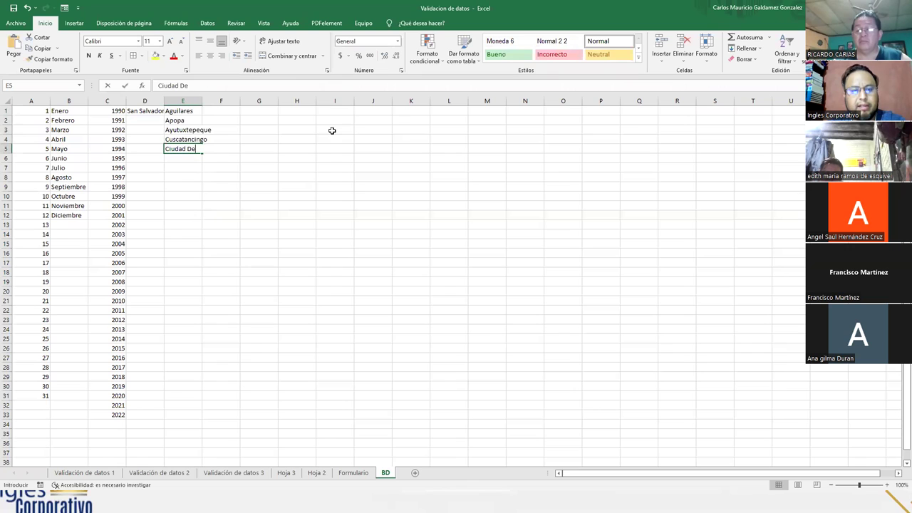
pyautogui.write('lgado')
pyautogui.press('Return')
pyautogui.write('El P')
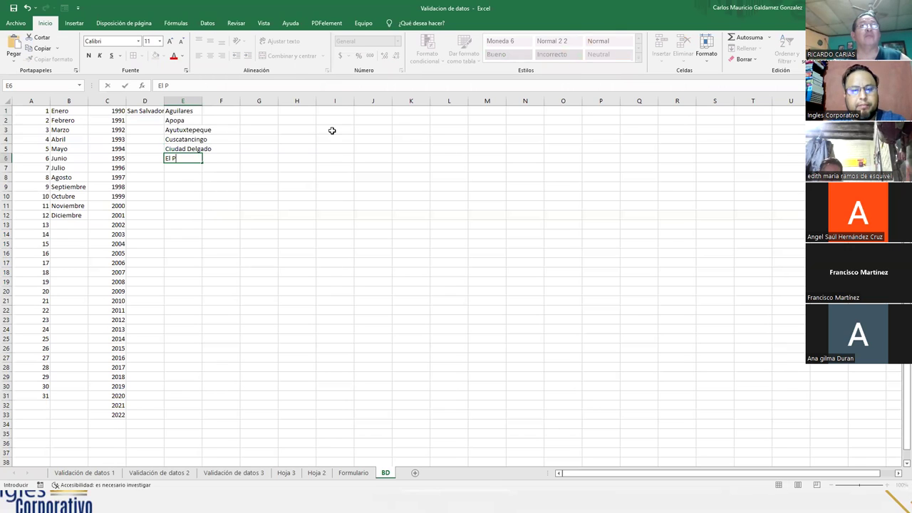
pyautogui.write('aisnal')
pyautogui.press('Return')
# - Add Guazapa, Ilopango and Mejicanos, replacing the duplicate Ilopango in E10 with Nejapa
pyautogui.write('Guazapa')
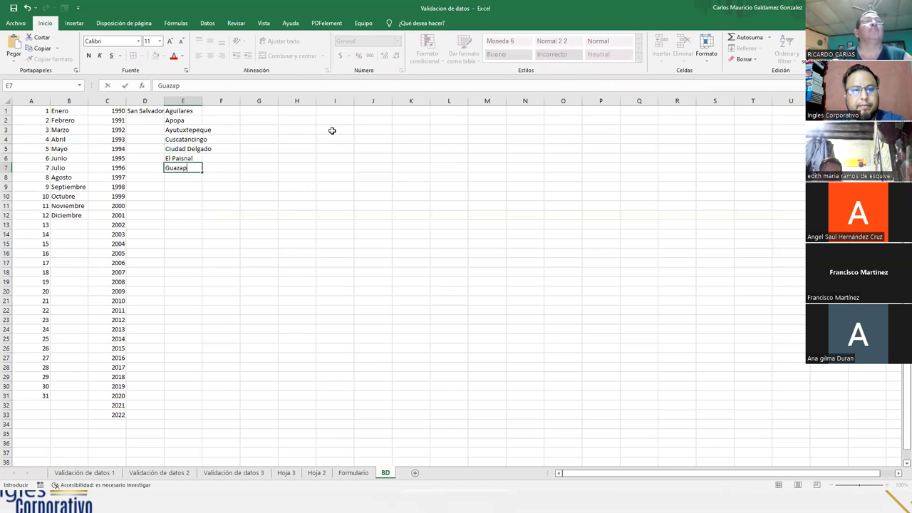
pyautogui.press('Return')
pyautogui.write('Ilopango')
pyautogui.press('Return')
pyautogui.write('Mejicanos')
pyautogui.press('Return')
pyautogui.write('Ilopa')
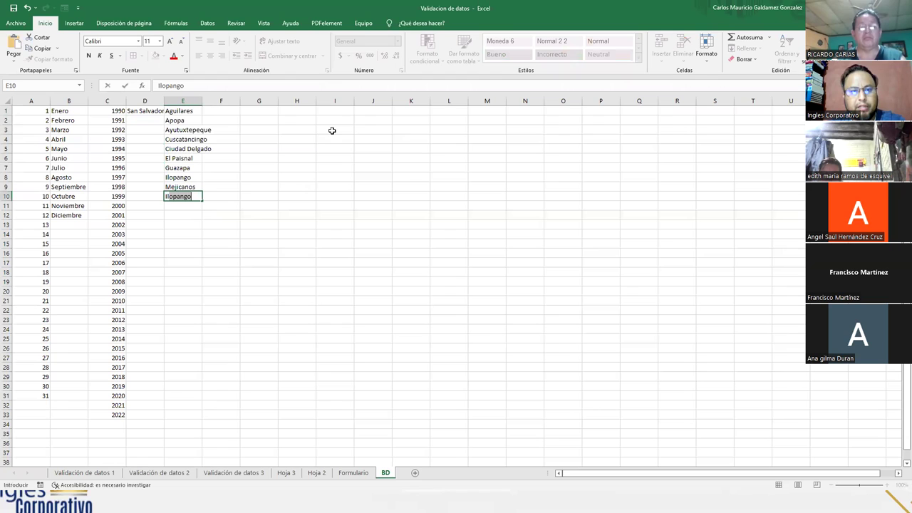
pyautogui.write('ngo')
pyautogui.press('Return')
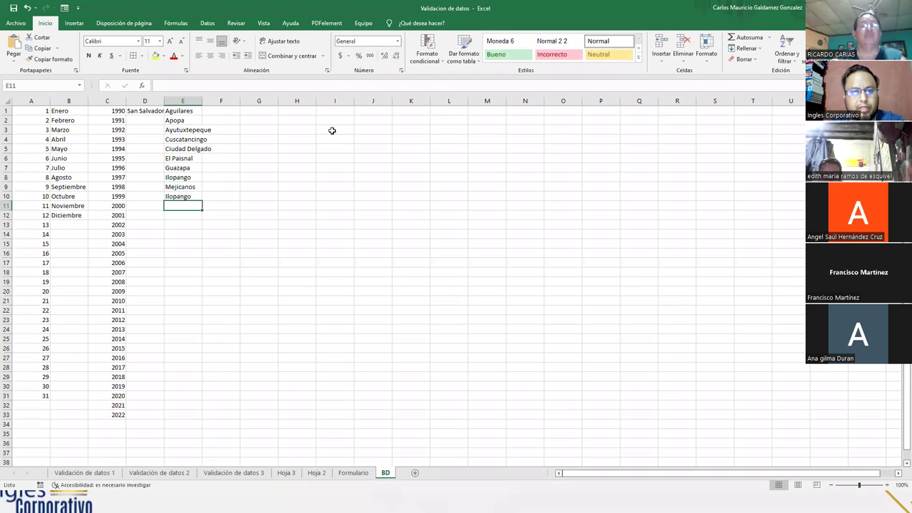
pyautogui.press('Up')
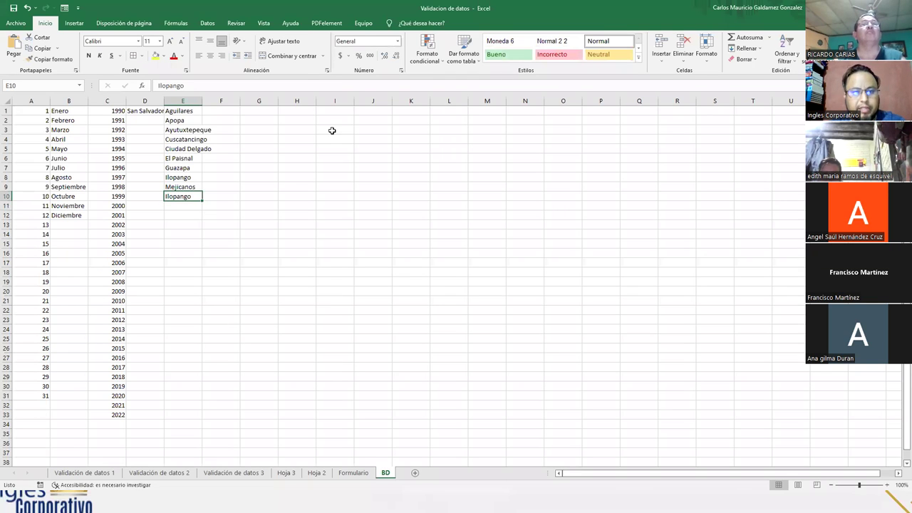
pyautogui.write('Nejapa')
pyautogui.press('Return')
# - Add Panchimalco, Rosario de Mora, San Marcos, San Martin, San Salvador, Santiago Texacuangos, Santo Tomas, Soyapango, Tonacatepeque
pyautogui.write('Panchimalco')
pyautogui.press('Return')
pyautogui.write('Rosario de Mora')
pyautogui.press('Return')
pyautogui.write('San Marcos')
pyautogui.press('Return')
pyautogui.write('San Martin')
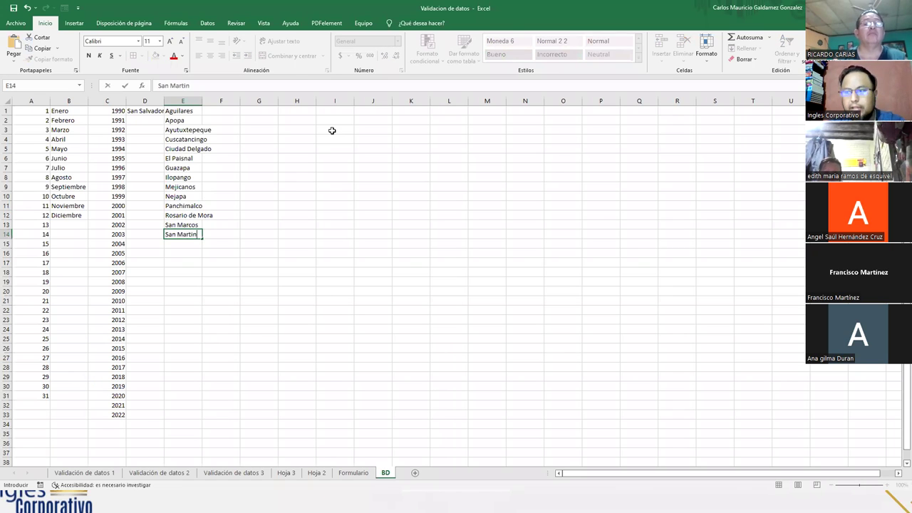
pyautogui.press('Return')
pyautogui.write('S')
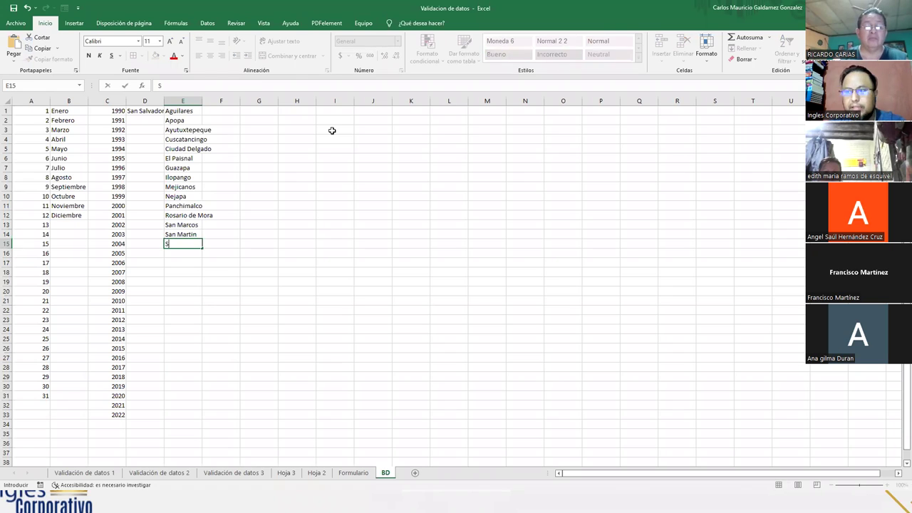
pyautogui.write('an Salvador')
pyautogui.press('Return')
pyautogui.write('Santiago Tex')
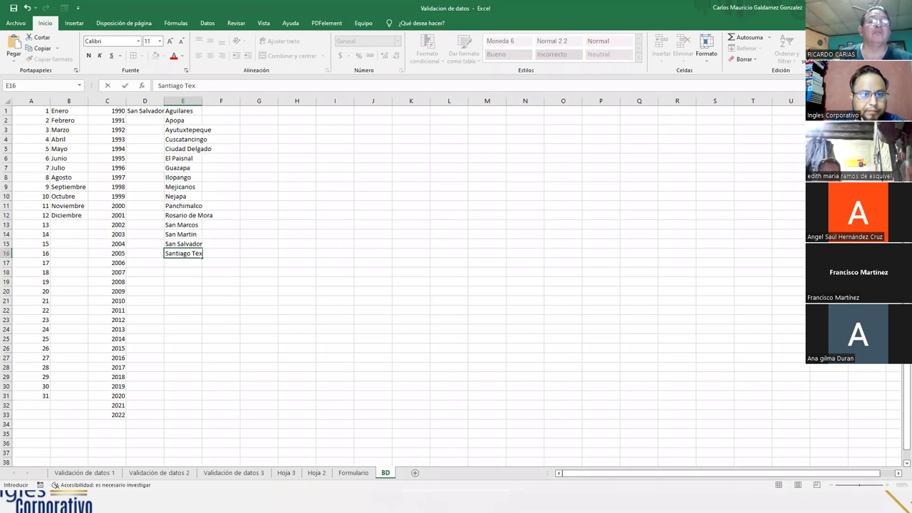
pyautogui.write('aguangos')
pyautogui.press('Return')
pyautogui.write('Santo Tomas')
pyautogui.press('Return')
pyautogui.write('Soyapango')
pyautogui.press('Return')
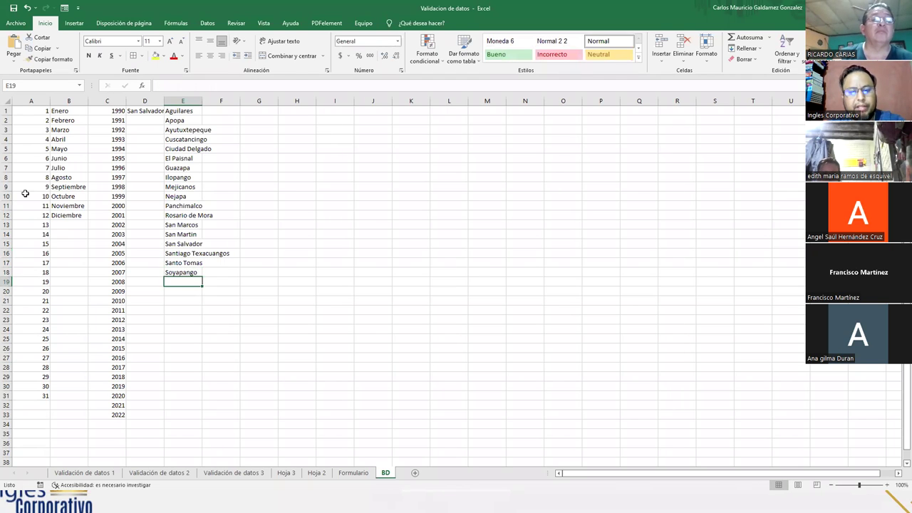
pyautogui.write('Y')
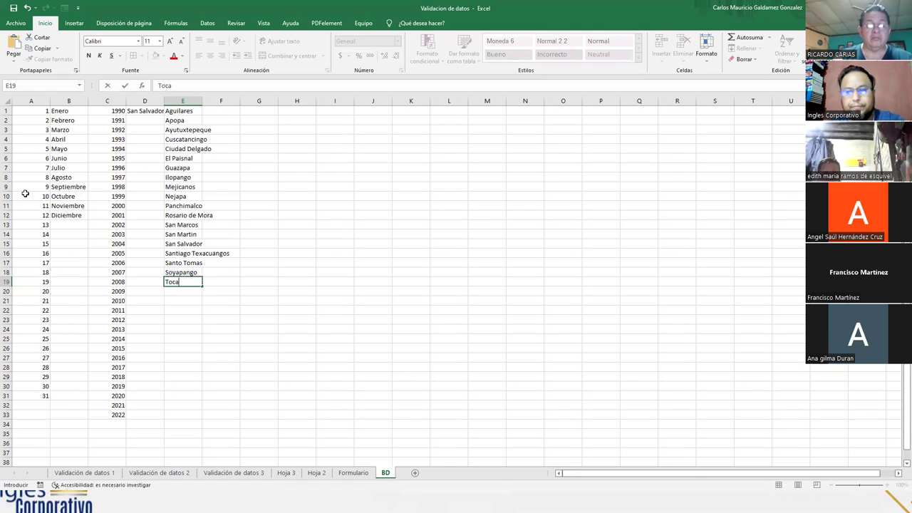
pyautogui.write('onacatepeque')
pyautogui.press('Return')
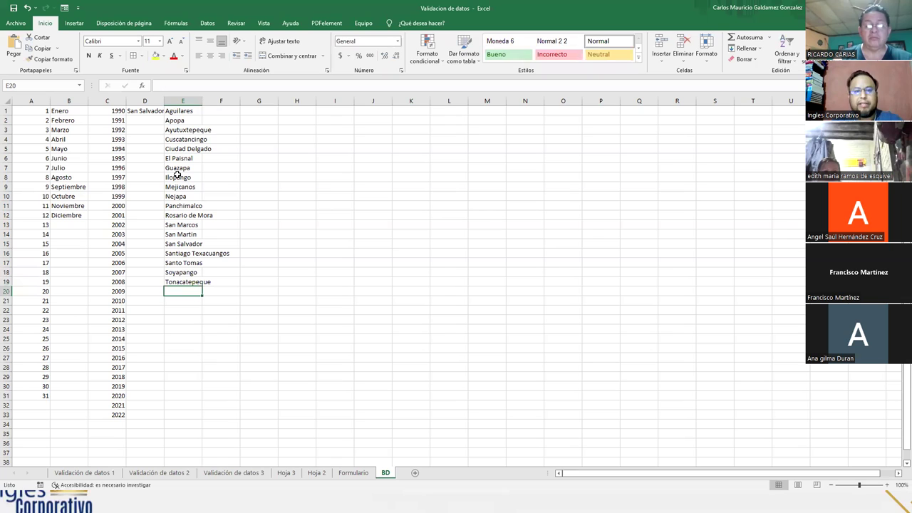
# - Autofit columns D and E of BD, and check the Tipo de Documento cell B10 on Formulario
pyautogui.moveTo(163, 101); pyautogui.dragTo(163, 101)
pyautogui.doubleClick(164, 101)
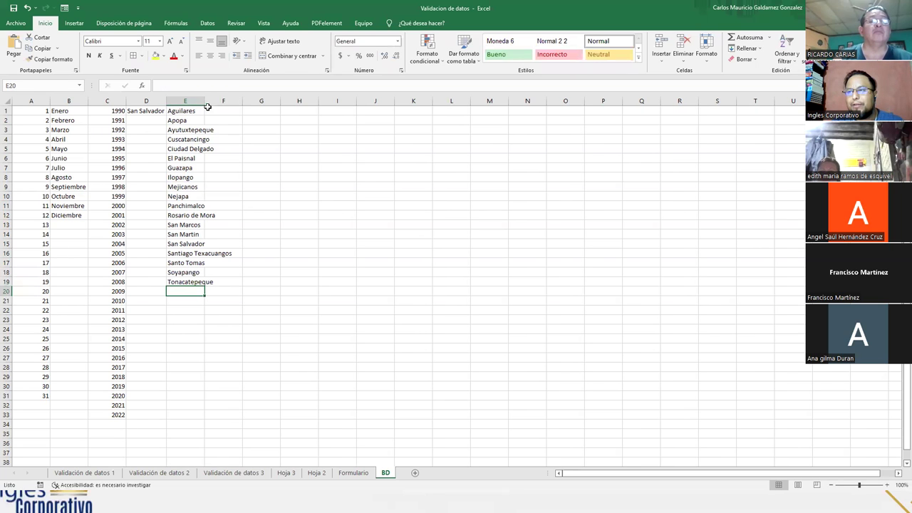
pyautogui.doubleClick(204, 101)
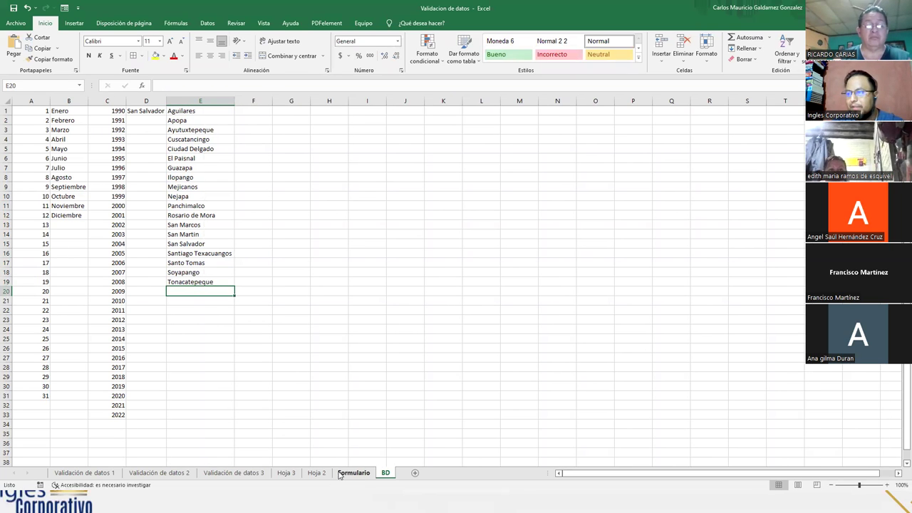
pyautogui.click(342, 473)
pyautogui.click(170, 267)
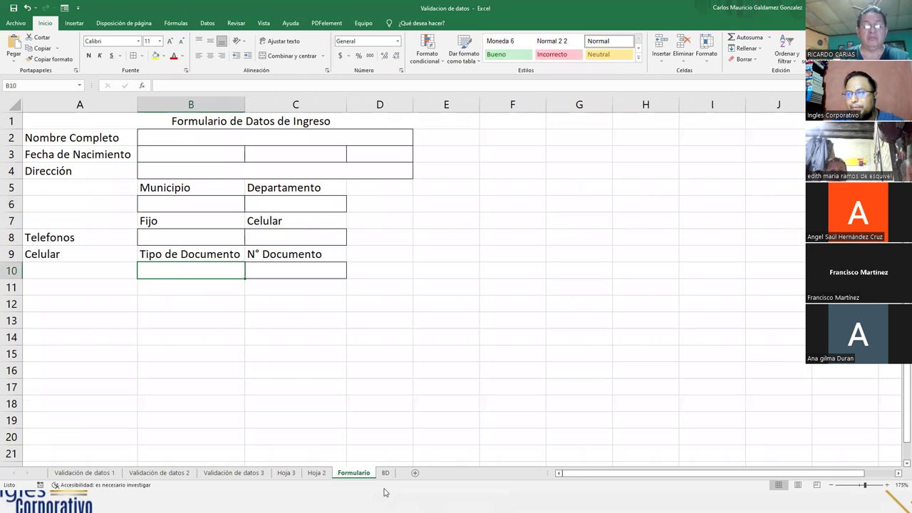
pyautogui.click(386, 474)
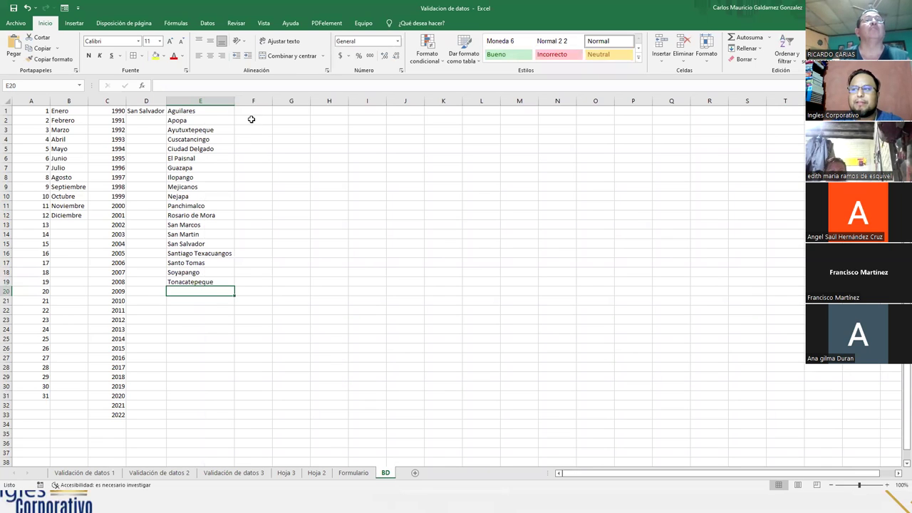
# - Enter DUI, Licencia de Conducir and Pasaporte in F1:F3 and autofit column F
pyautogui.click(250, 110)
pyautogui.write('DUI')
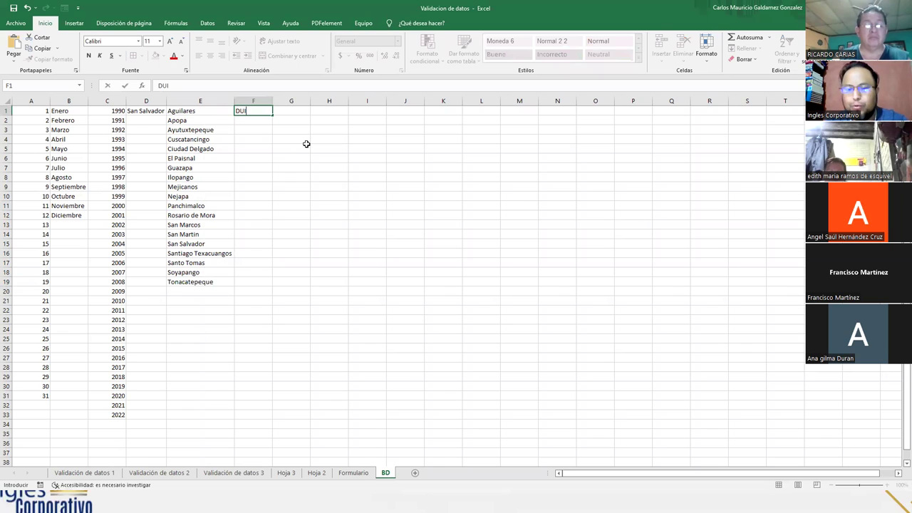
pyautogui.hotkey('ctrl', 'Return')
pyautogui.press('Down')
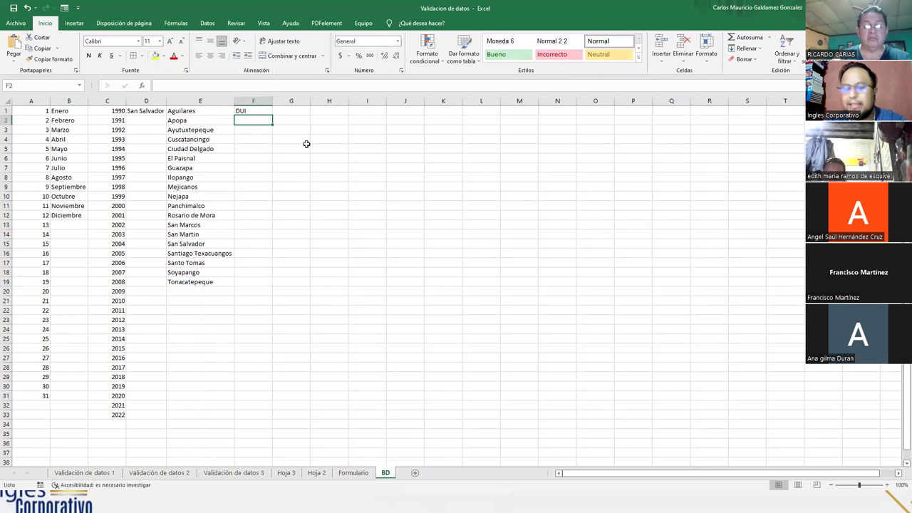
pyautogui.write('Licencia de Conducir')
pyautogui.press('Return')
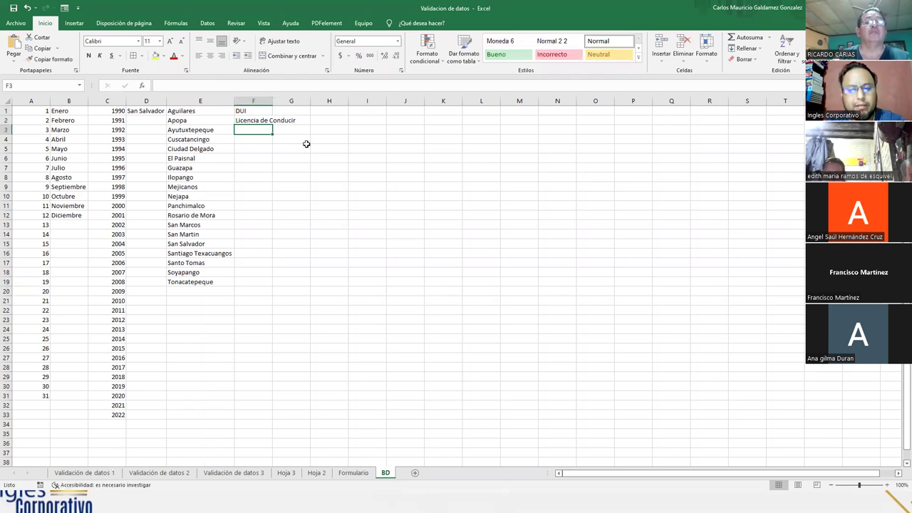
pyautogui.write('Pasaporte')
pyautogui.press('Return')
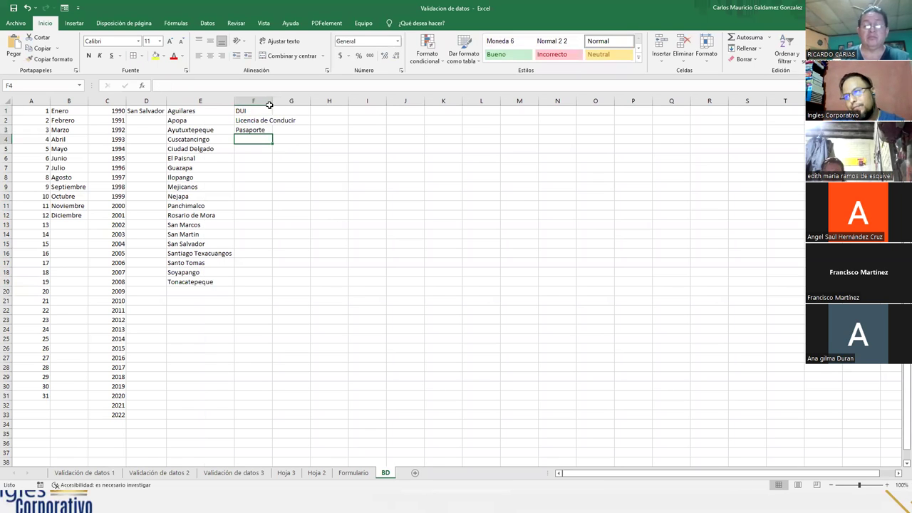
pyautogui.doubleClick(271, 105)
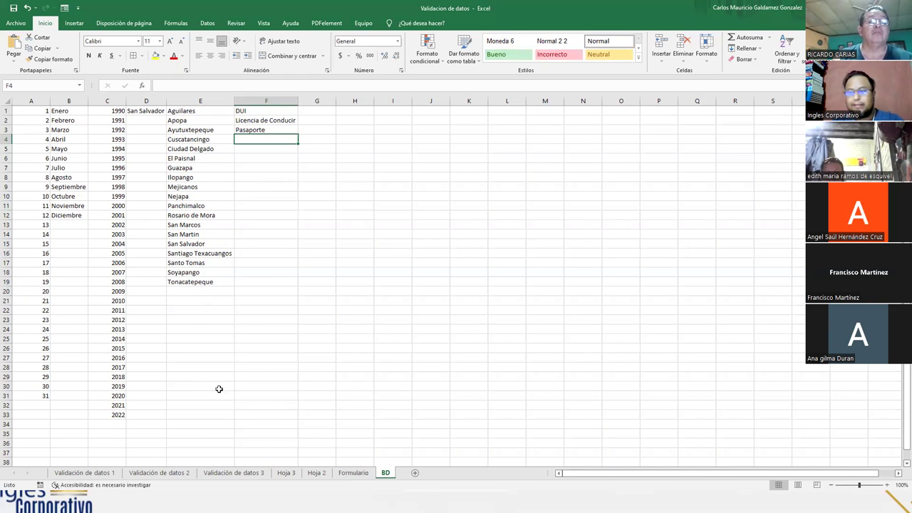
# - Open Data Validation for Formulario cell B3 and set Allow to List
pyautogui.click(352, 473)
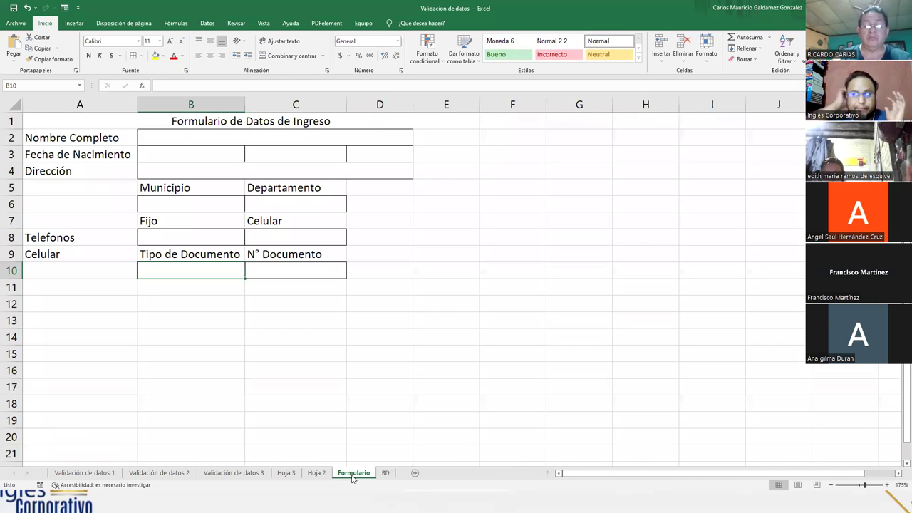
pyautogui.click(183, 156)
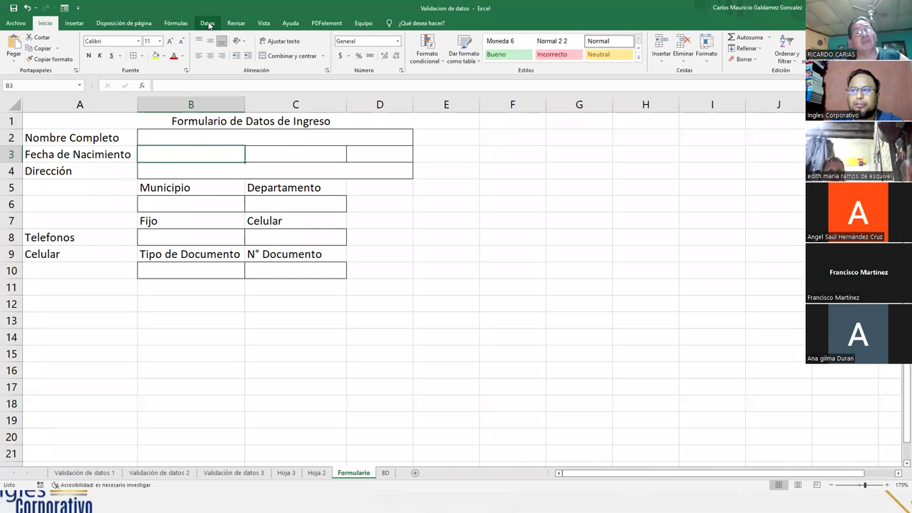
pyautogui.click(208, 23)
pyautogui.click(490, 44)
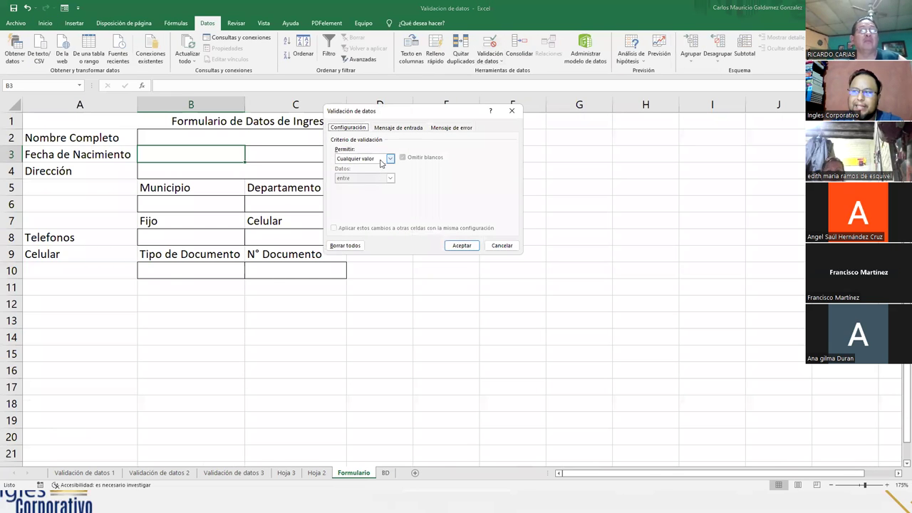
pyautogui.click(385, 160)
pyautogui.click(371, 187)
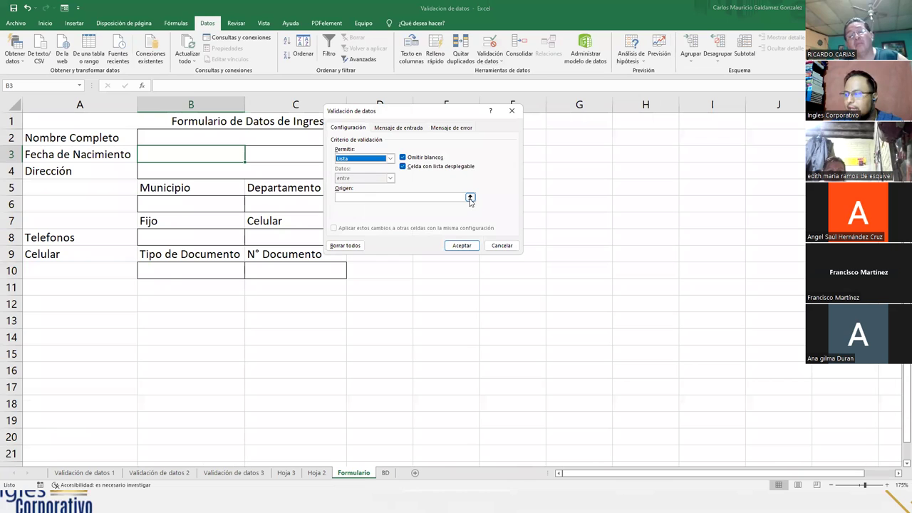
# - Select the day numbers BD!A1:A31 as the list source
pyautogui.click(469, 198)
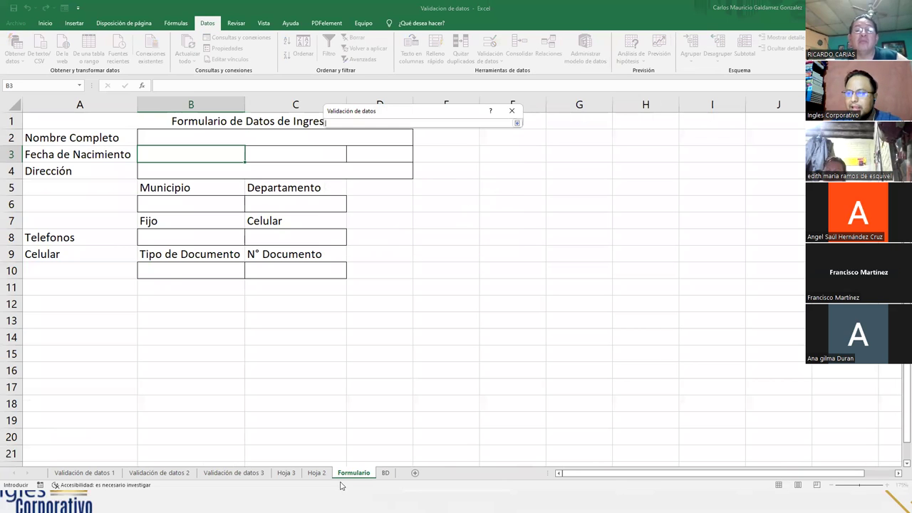
pyautogui.click(385, 473)
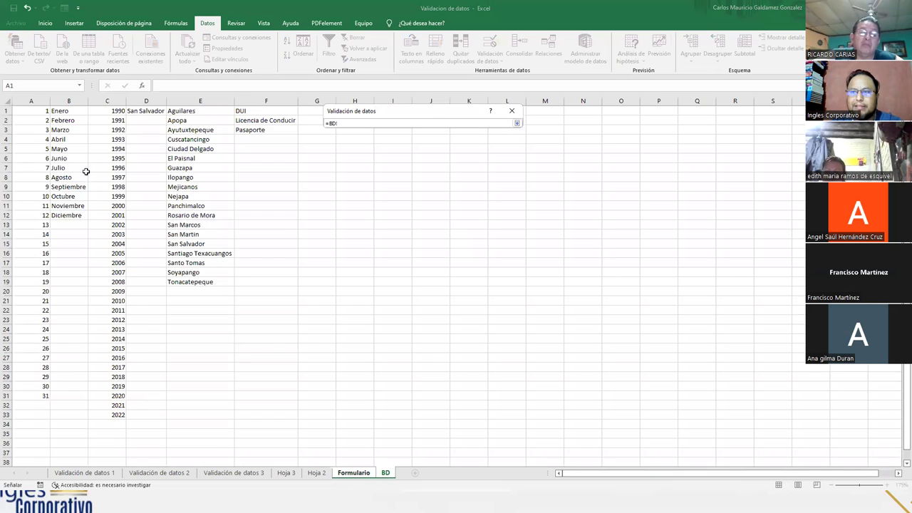
pyautogui.click(31, 116)
pyautogui.moveTo(32, 122); pyautogui.dragTo(25, 237)
pyautogui.moveTo(41, 323); pyautogui.dragTo(43, 394)
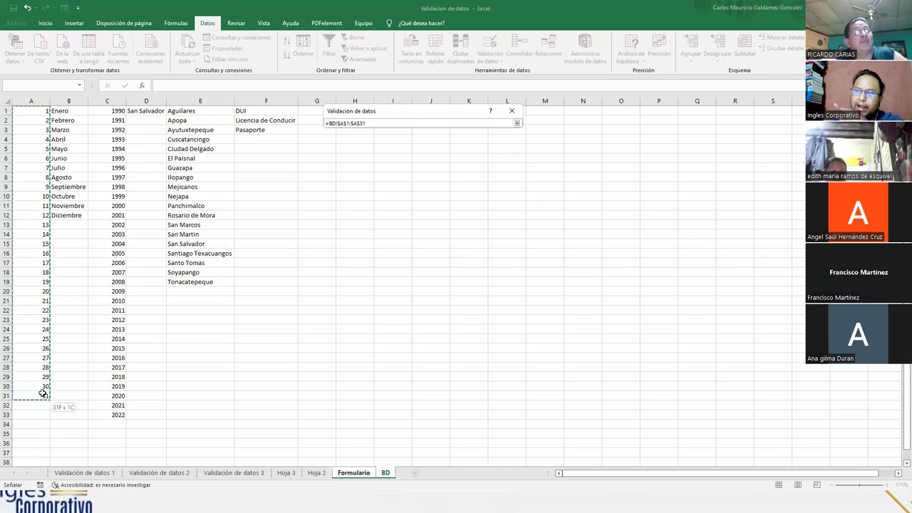
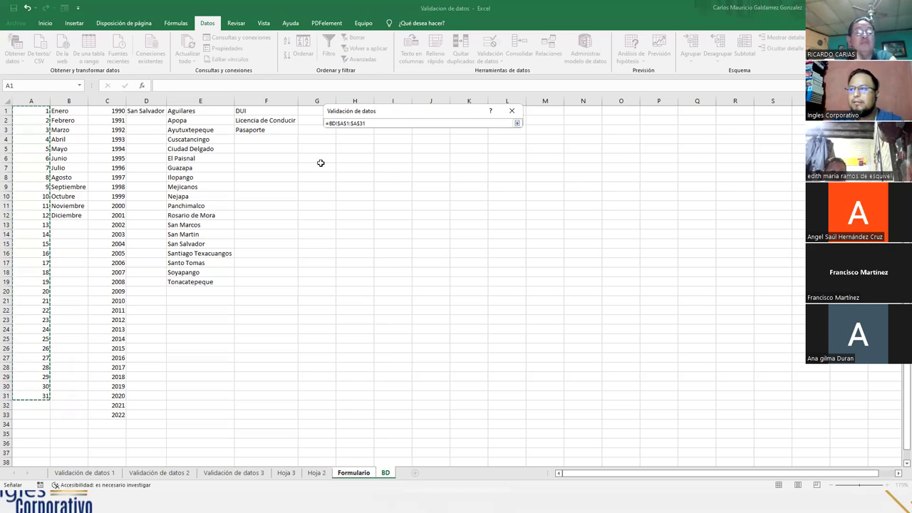
# - Confirm B3's list validation with source =BD!$A$1:$A$31
pyautogui.click(366, 123)
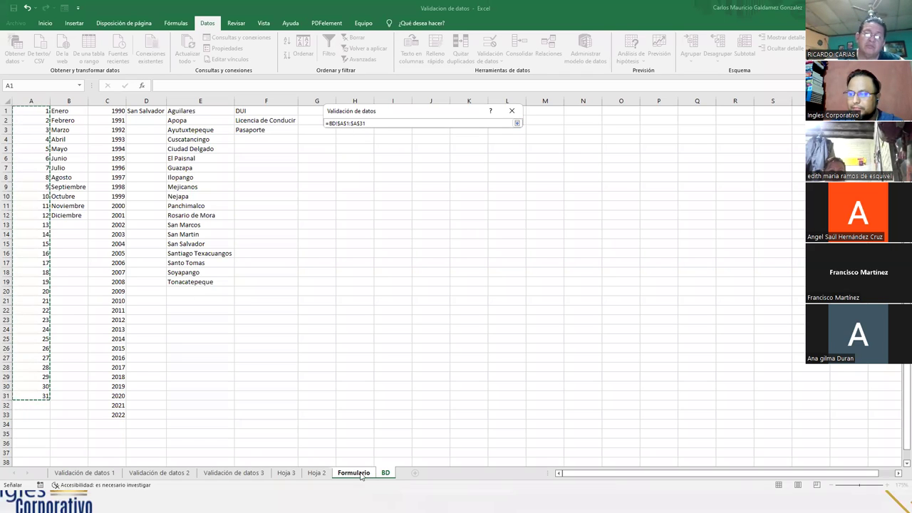
pyautogui.click(517, 123)
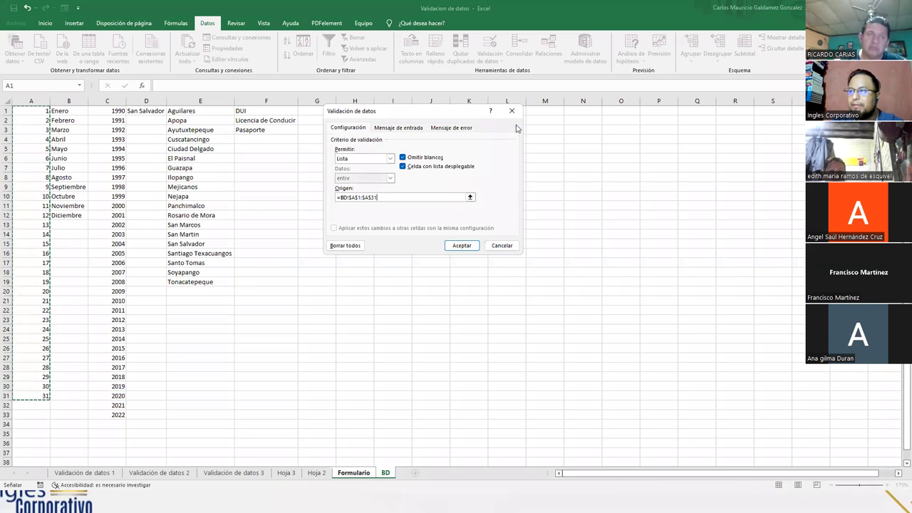
pyautogui.click(463, 246)
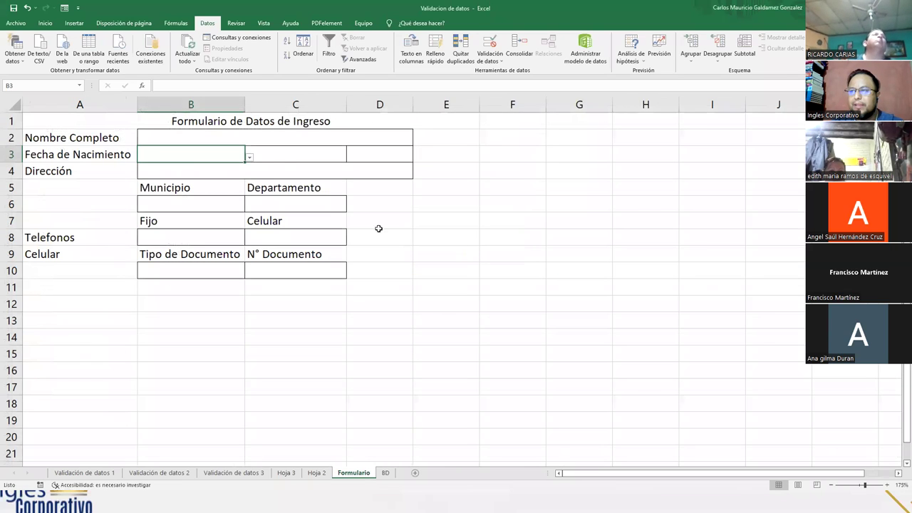
# - Test B3's drop-down to check it lists days 1 to 31
pyautogui.click(282, 158)
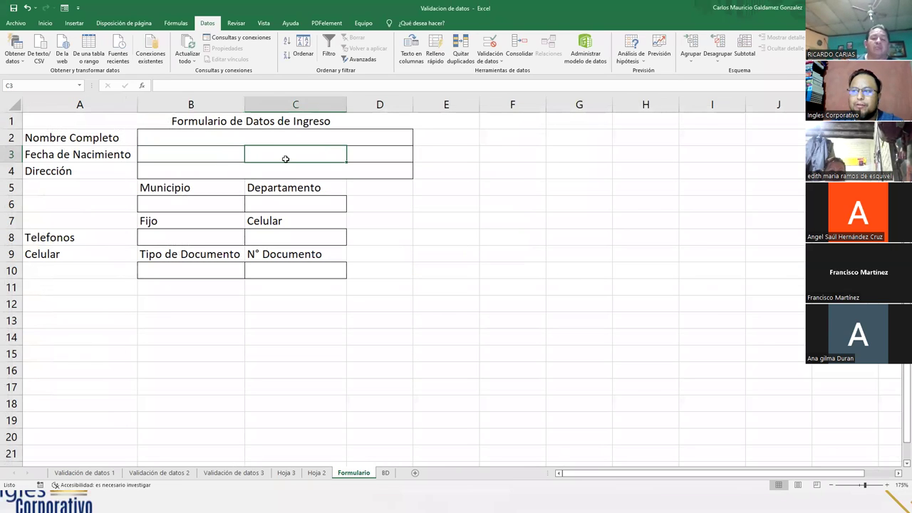
pyautogui.click(195, 154)
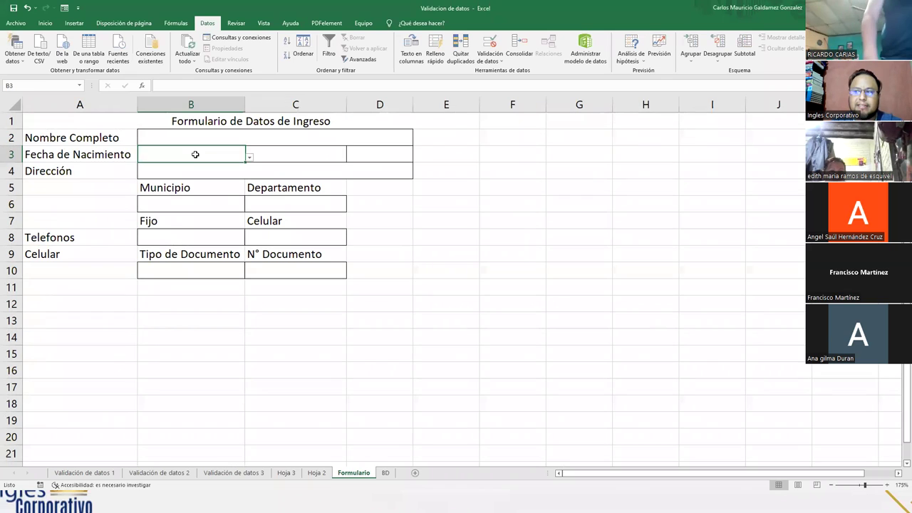
pyautogui.click(250, 158)
pyautogui.moveTo(245, 190)
pyautogui.mouseDown()
pyautogui.moveTo(242, 235)
pyautogui.moveTo(244, 178)
pyautogui.mouseUp()
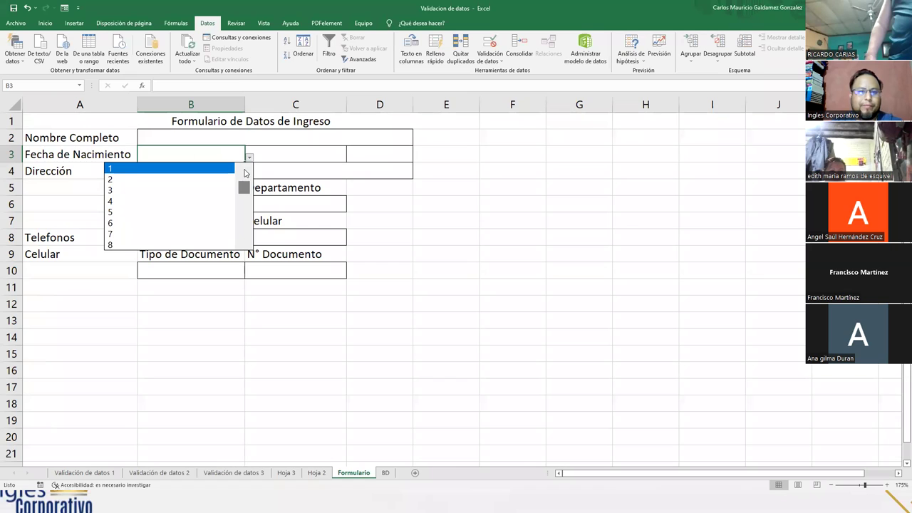
pyautogui.click(304, 155)
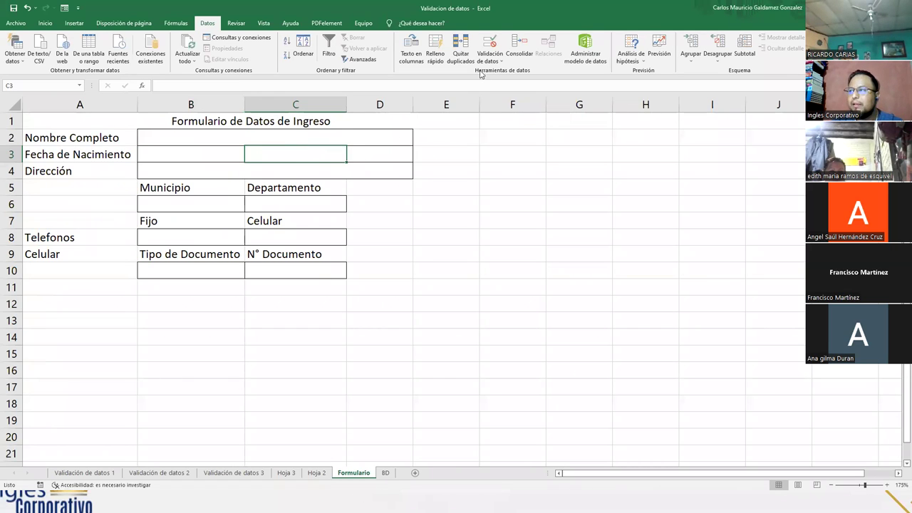
# - Give C3 a Lista validation sourced from the month names in BD!$B$1:$B$13
pyautogui.click(490, 44)
pyautogui.click(384, 161)
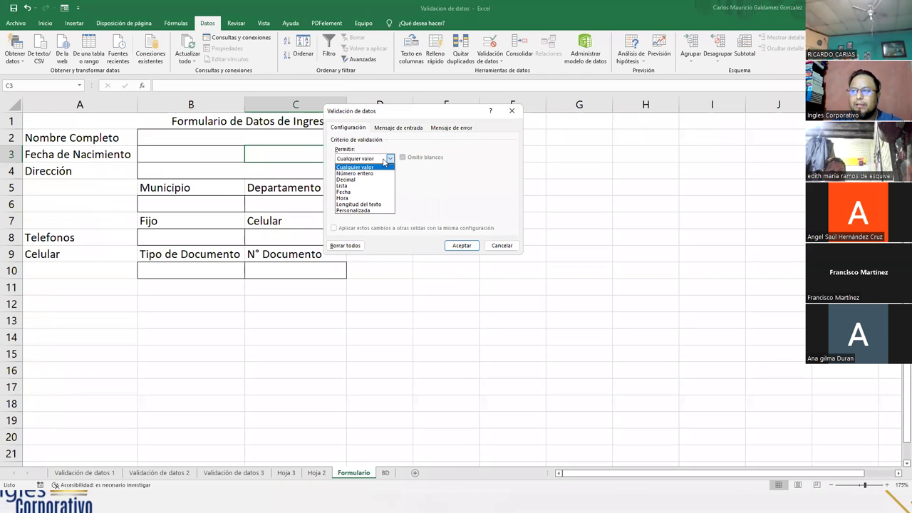
pyautogui.click(374, 186)
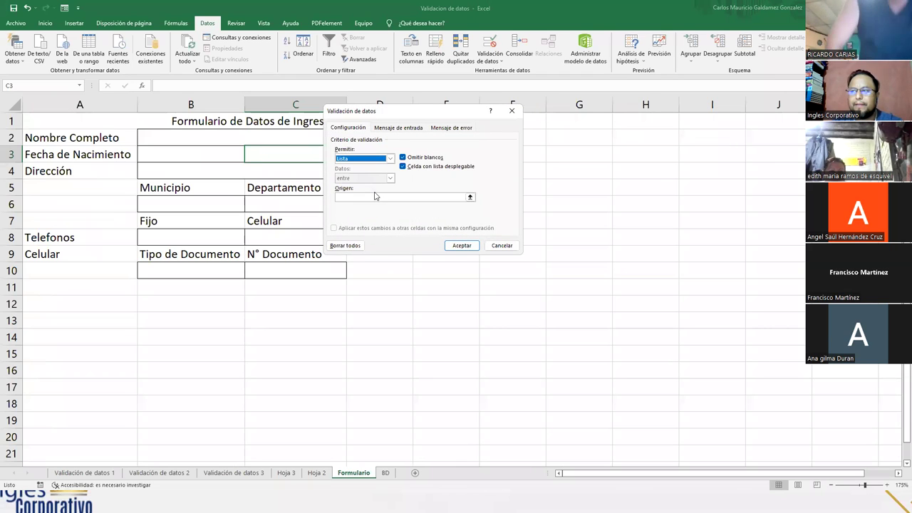
pyautogui.click(469, 198)
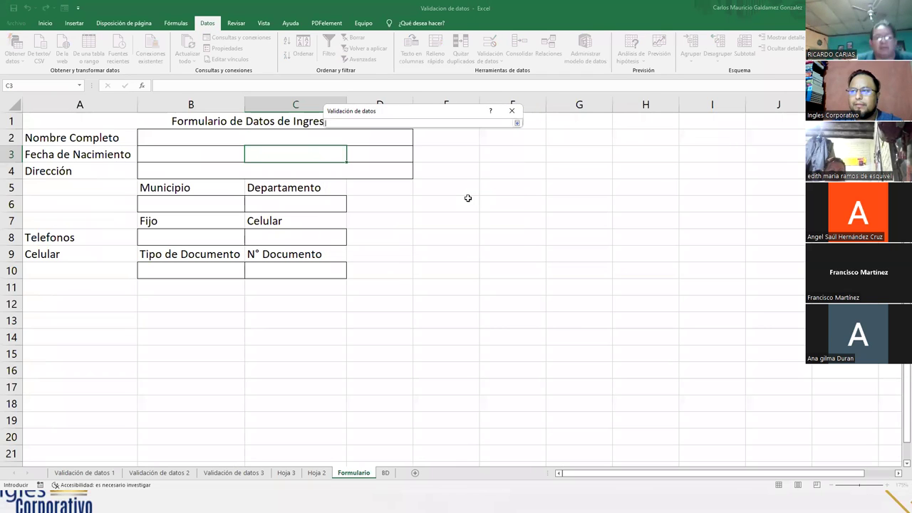
pyautogui.click(385, 473)
pyautogui.moveTo(64, 111); pyautogui.dragTo(64, 225)
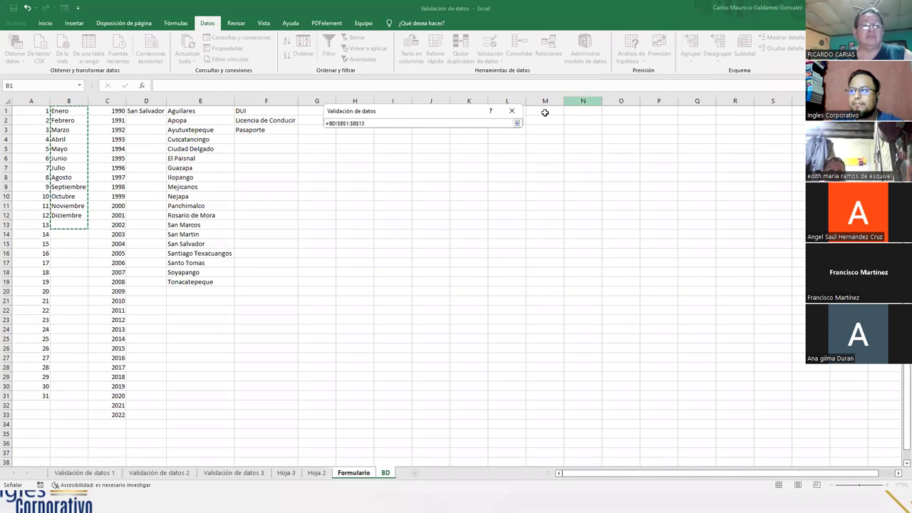
pyautogui.click(517, 124)
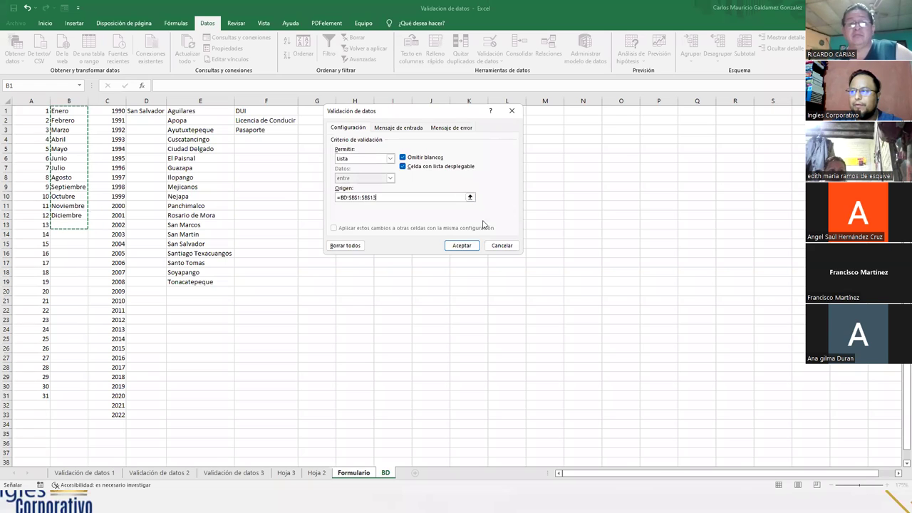
pyautogui.click(461, 246)
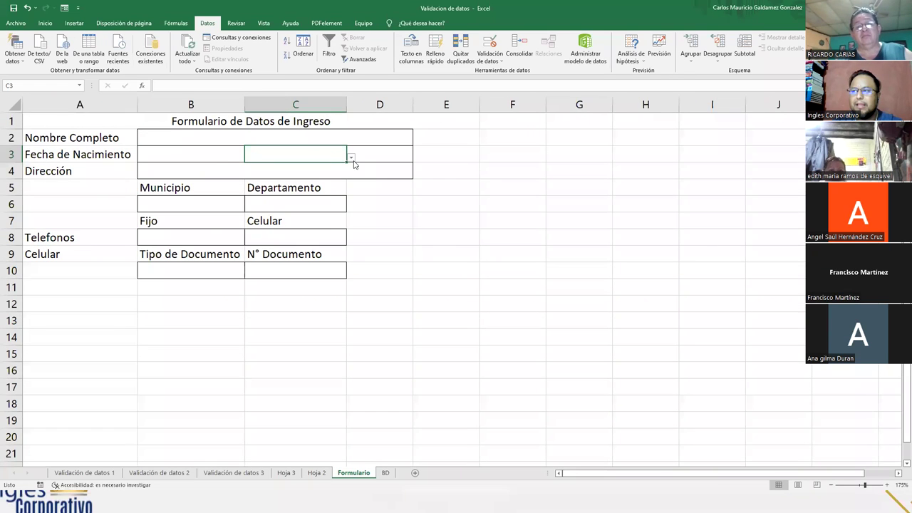
# - Test C3's month drop-down from Enero to Diciembre
pyautogui.click(350, 157)
pyautogui.moveTo(344, 212); pyautogui.dragTo(345, 183)
pyautogui.click(376, 155)
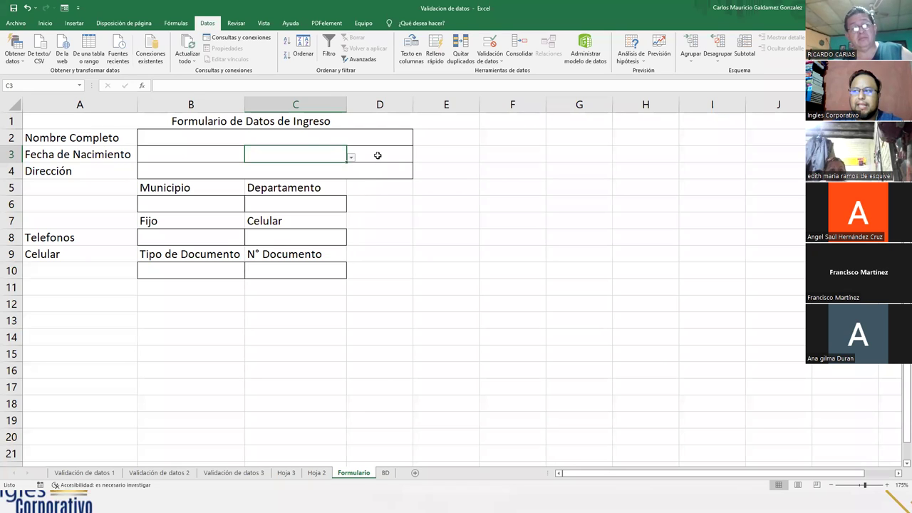
pyautogui.click(519, 44)
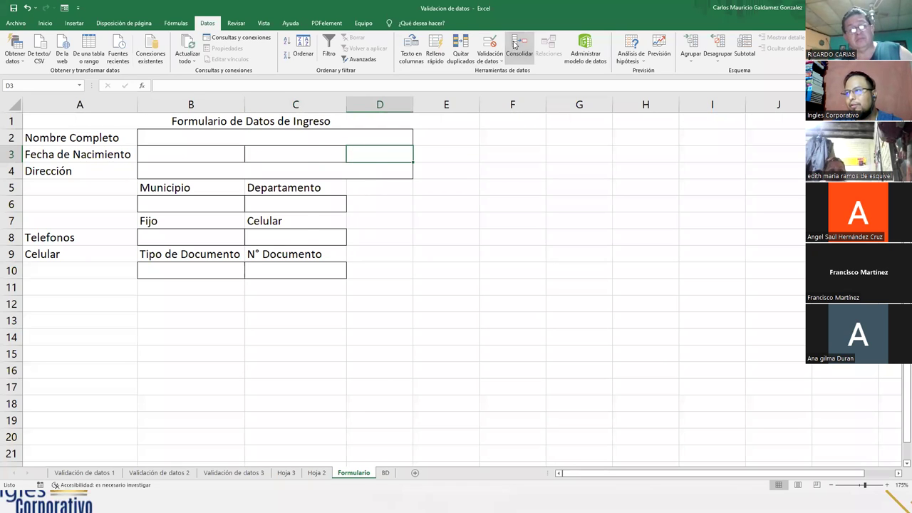
# - Give D3 a Lista validation sourced from the years in BD!$C$1:$C$33
pyautogui.press('Escape')
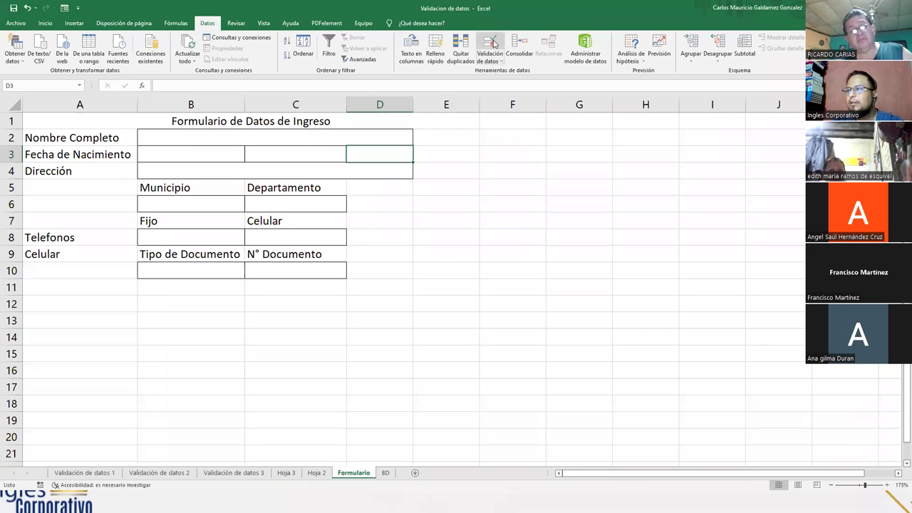
pyautogui.click(491, 47)
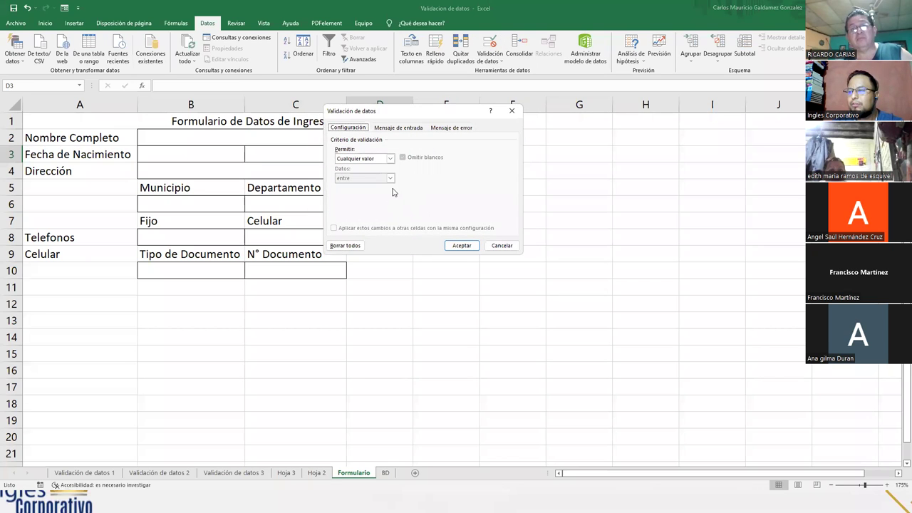
pyautogui.click(390, 158)
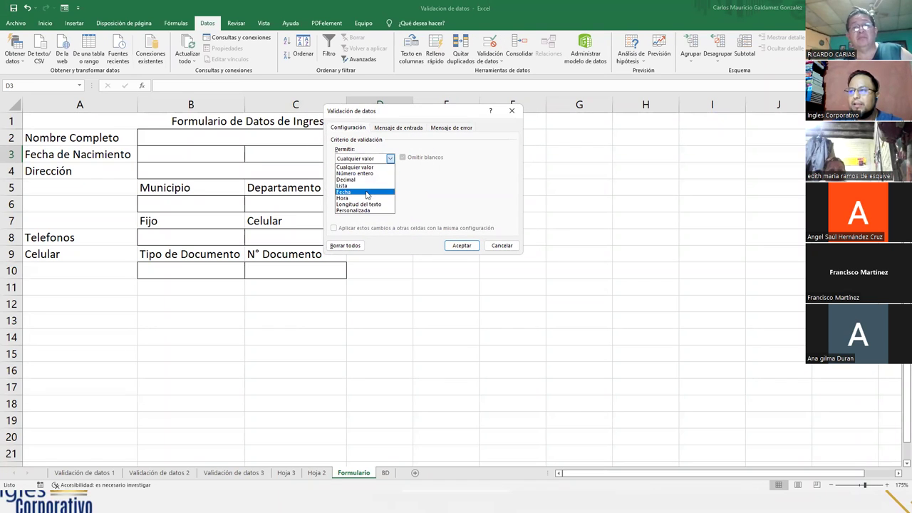
pyautogui.click(364, 191)
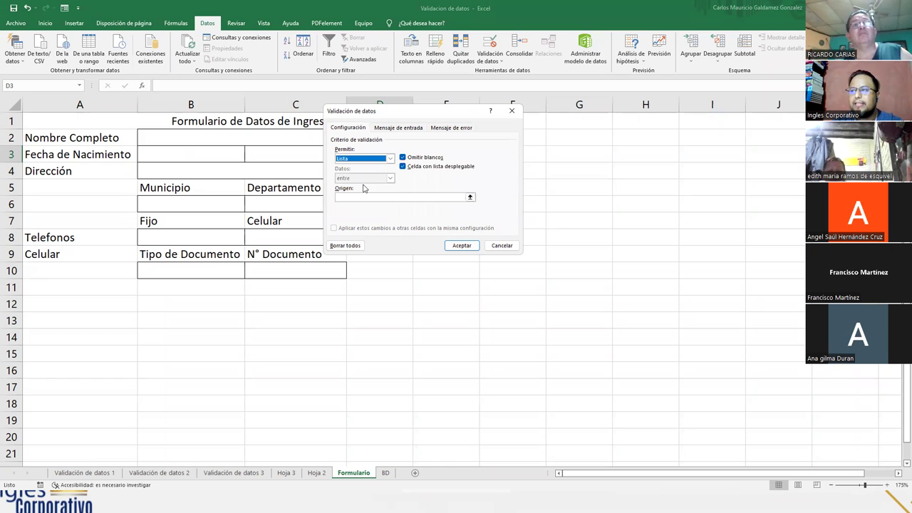
pyautogui.click(468, 196)
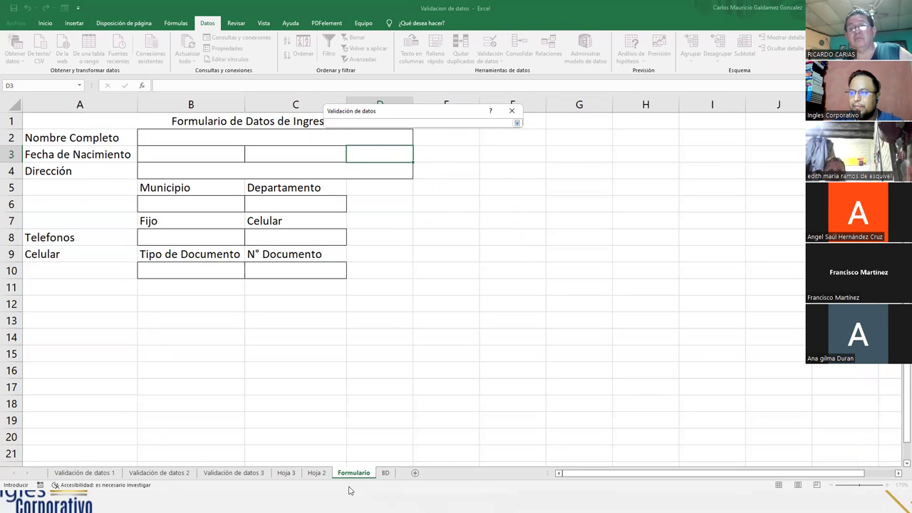
pyautogui.click(385, 473)
pyautogui.moveTo(110, 112); pyautogui.dragTo(142, 440)
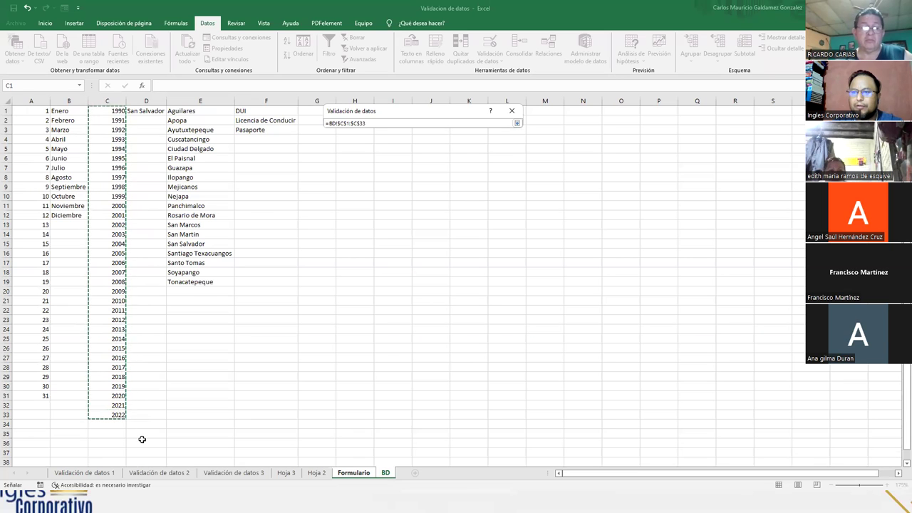
pyautogui.click(517, 123)
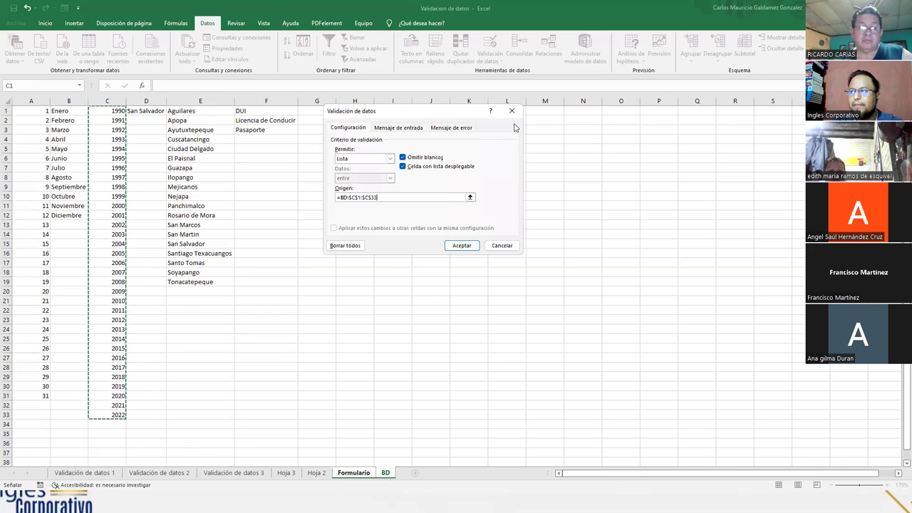
pyautogui.click(461, 247)
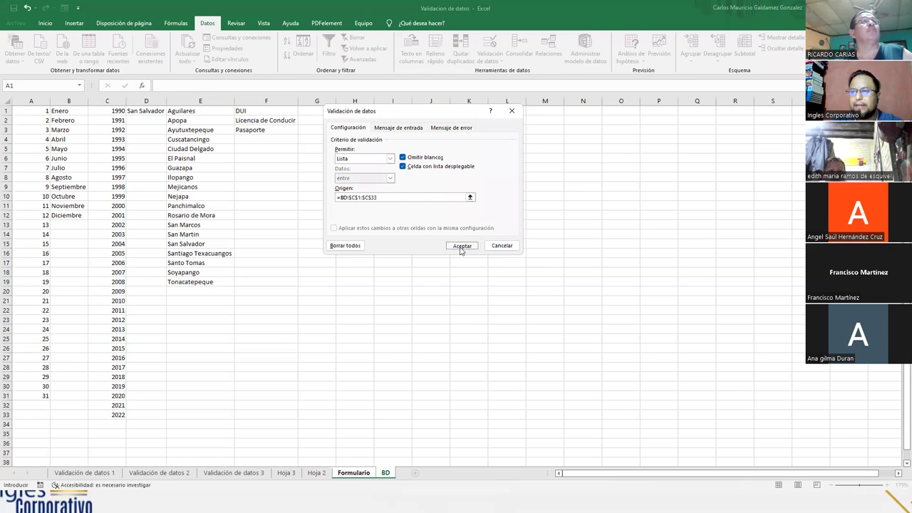
# - Test D3's year drop-down (1990 to 2022) without choosing a value
pyautogui.click(418, 157)
pyautogui.moveTo(416, 184)
pyautogui.mouseDown()
pyautogui.moveTo(416, 224)
pyautogui.moveTo(414, 179)
pyautogui.mouseUp()
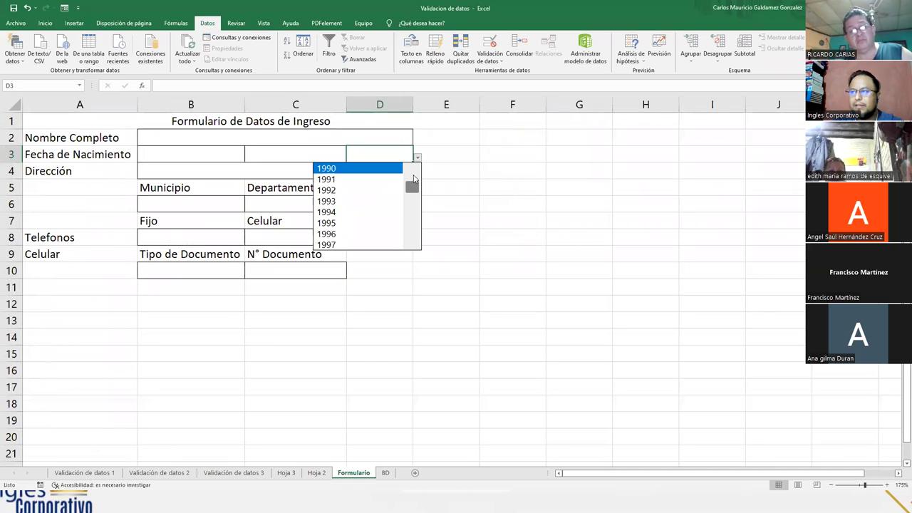
pyautogui.press('Escape')
pyautogui.click(215, 201)
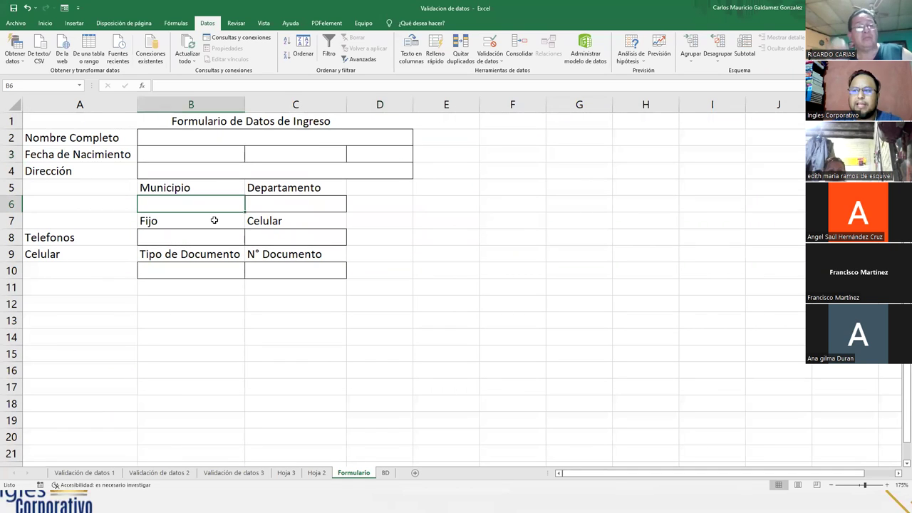
# - Give B6 a Lista validation sourced from BD cell D1
pyautogui.click(488, 46)
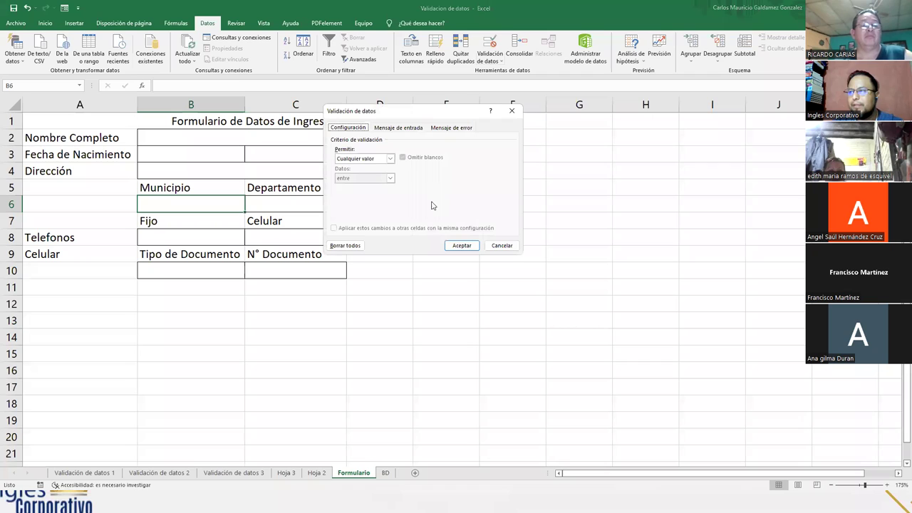
pyautogui.click(390, 158)
pyautogui.click(367, 185)
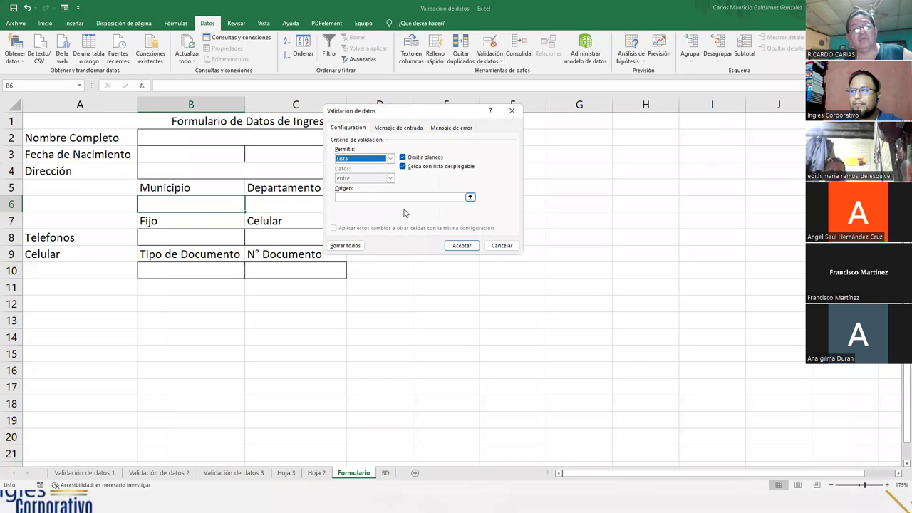
pyautogui.click(470, 198)
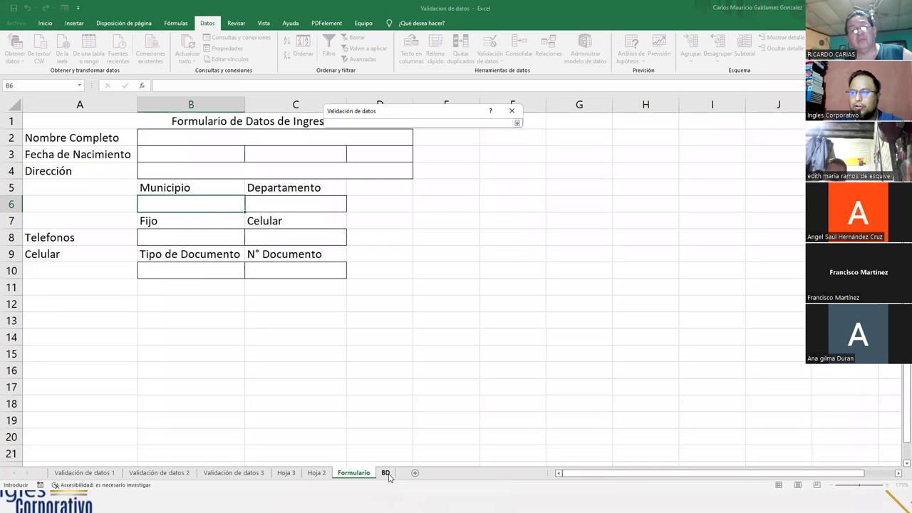
pyautogui.click(385, 473)
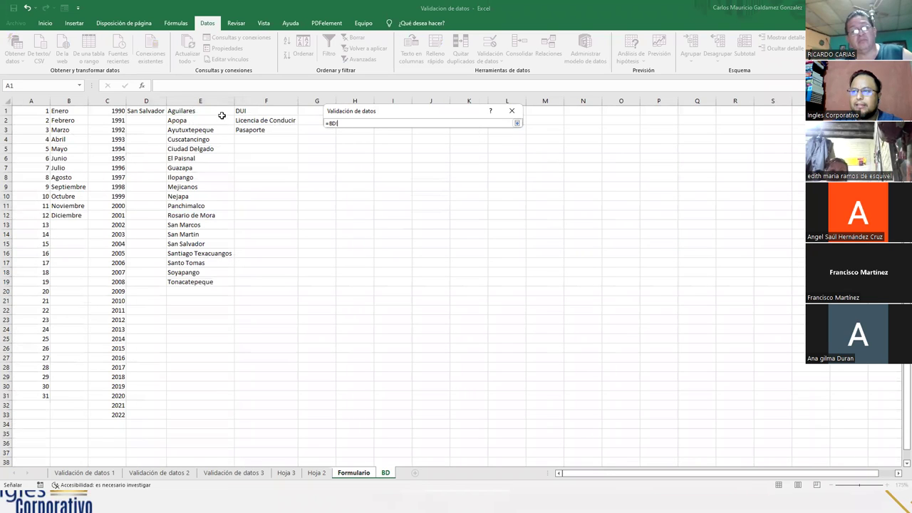
pyautogui.click(144, 112)
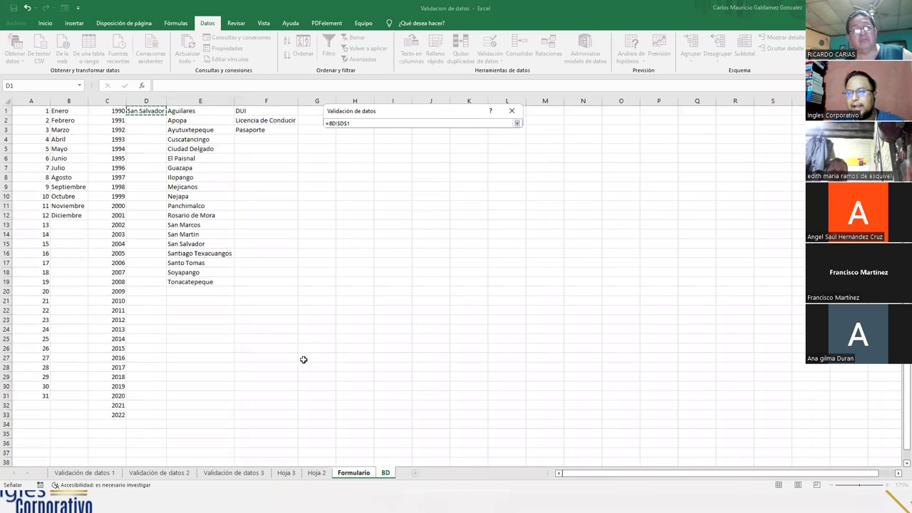
pyautogui.click(517, 123)
pyautogui.click(448, 246)
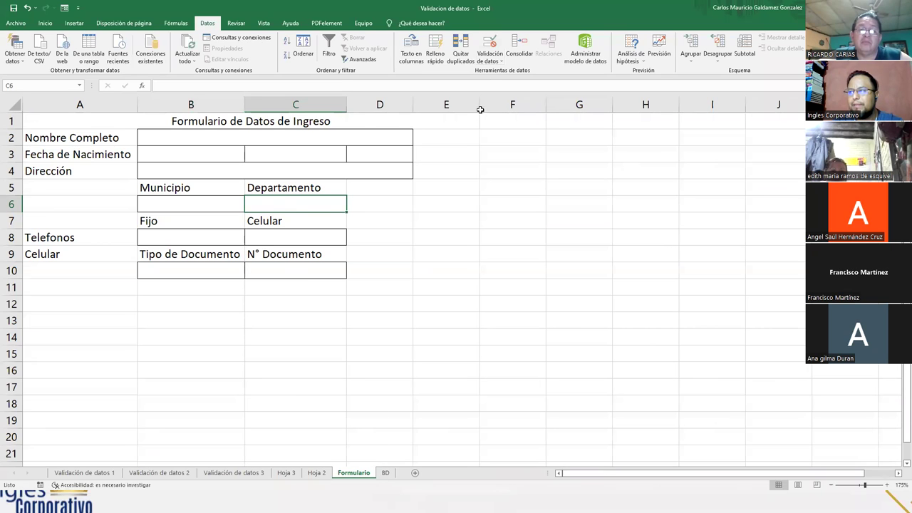
# - Make C6 a drop-down of municipalities from BD!$E$1:$E$19
pyautogui.click(490, 43)
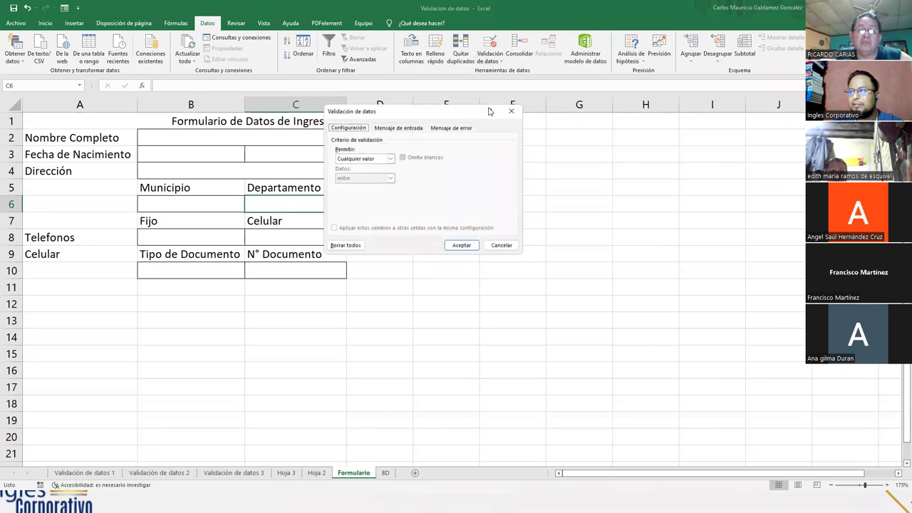
pyautogui.click(390, 158)
pyautogui.click(385, 186)
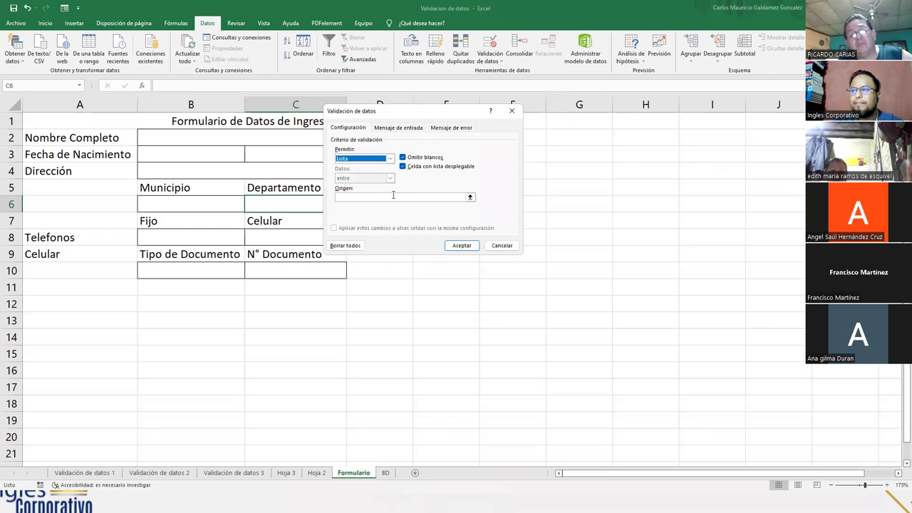
pyautogui.click(469, 196)
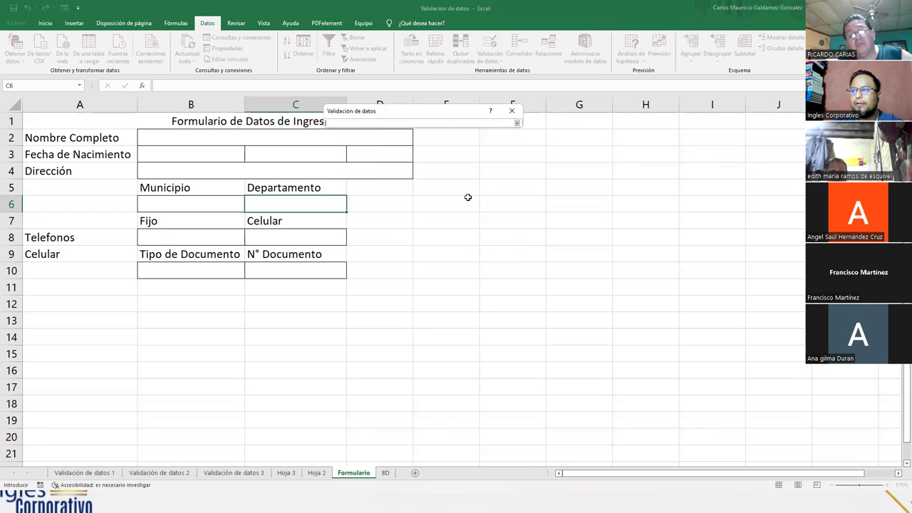
pyautogui.click(385, 473)
pyautogui.moveTo(201, 111); pyautogui.dragTo(201, 284)
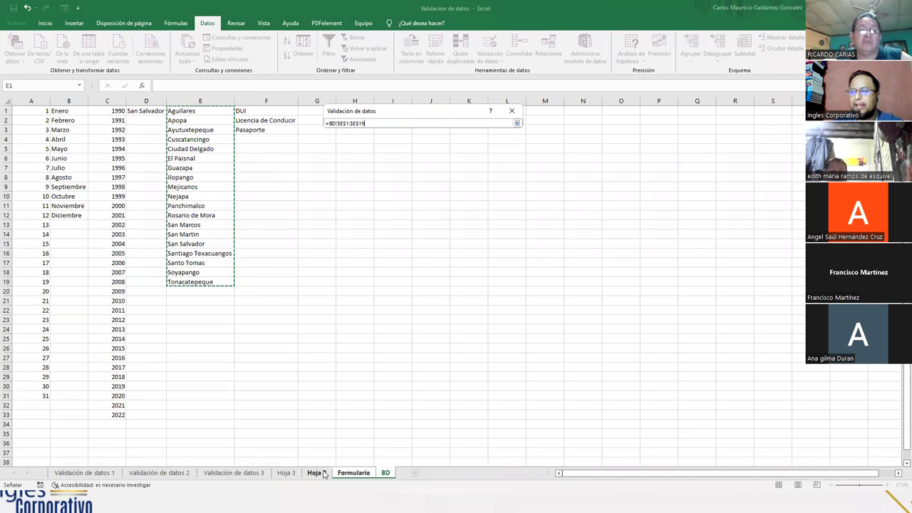
pyautogui.click(517, 123)
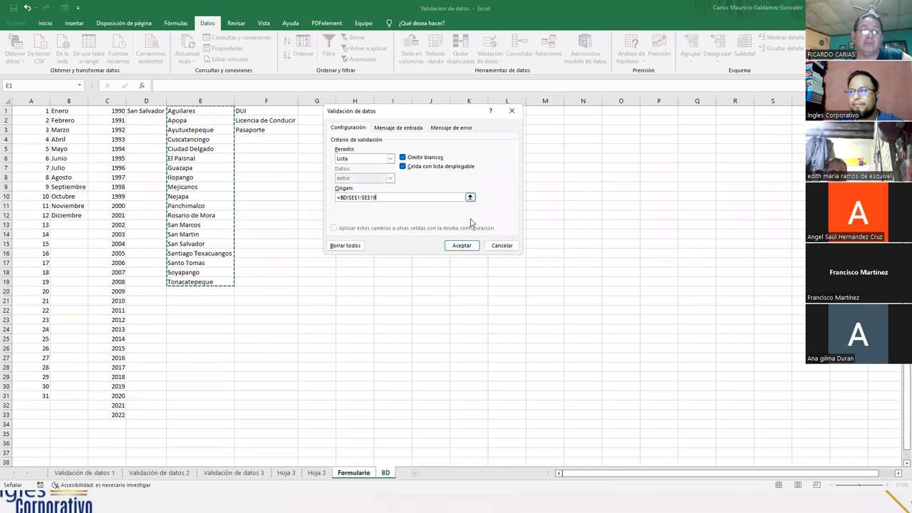
pyautogui.click(462, 245)
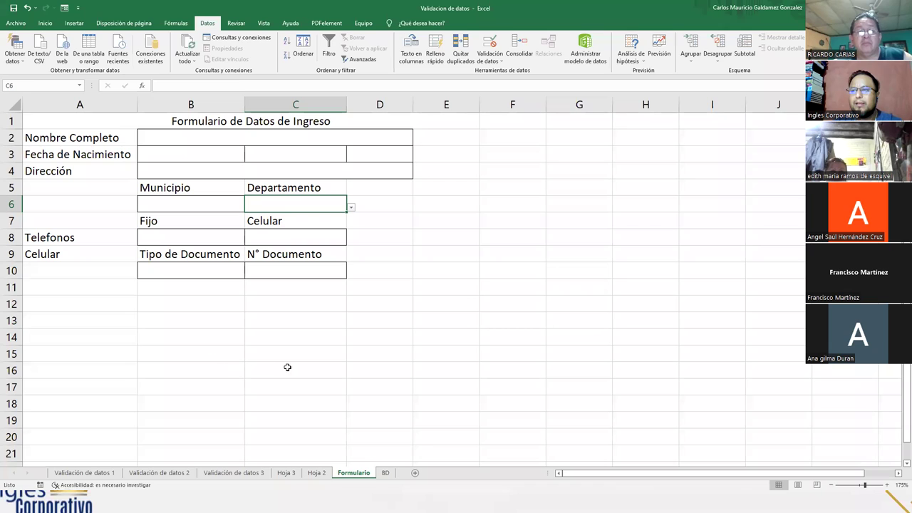
pyautogui.click(178, 270)
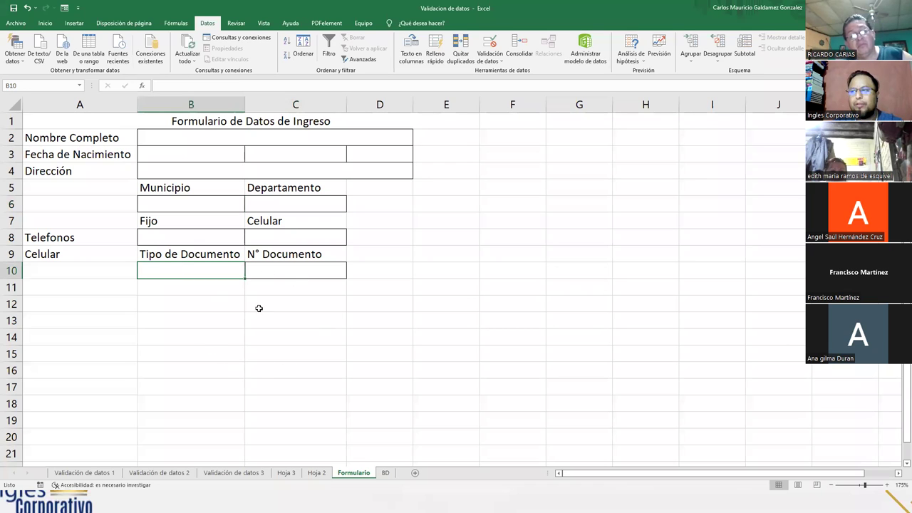
# - Give B10 a Lista validation of DUI, Licencia de Conducir and Pasaporte from BD!$F$1:$F$3
pyautogui.click(491, 44)
pyautogui.click(388, 159)
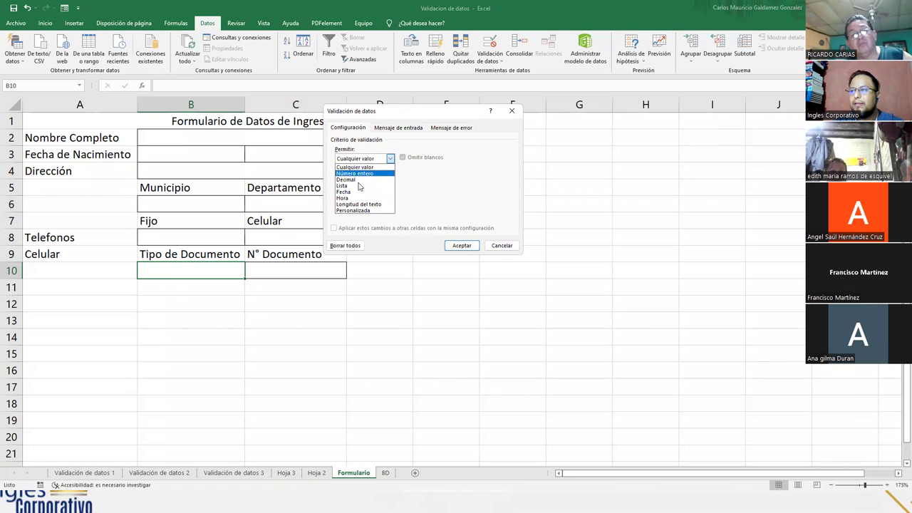
pyautogui.click(356, 186)
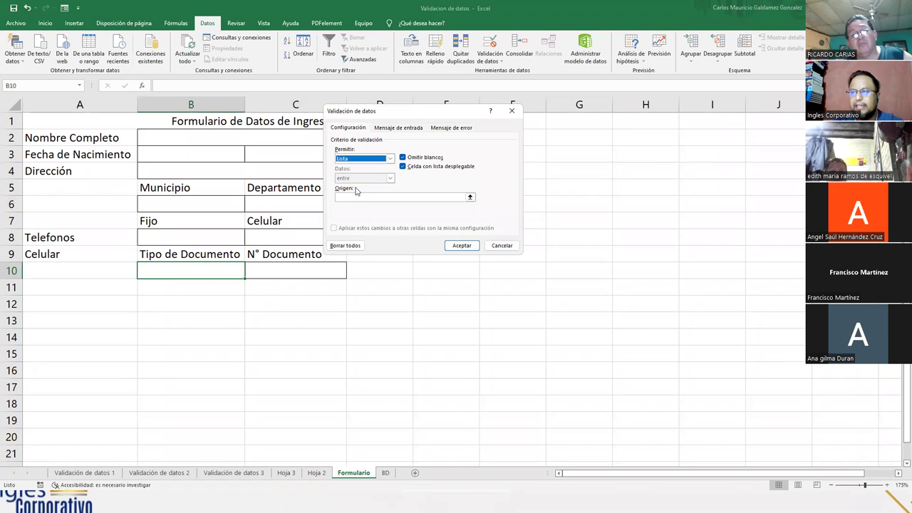
pyautogui.click(470, 198)
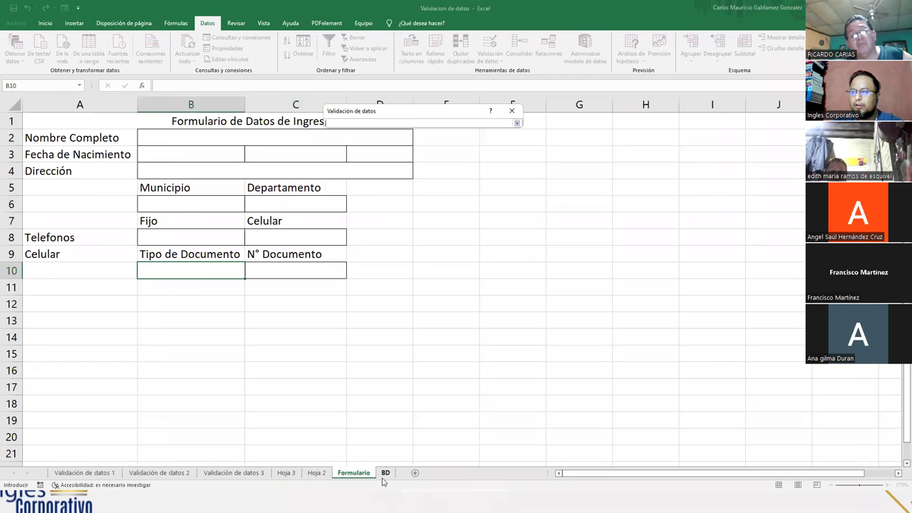
pyautogui.click(385, 473)
pyautogui.moveTo(263, 111); pyautogui.dragTo(264, 131)
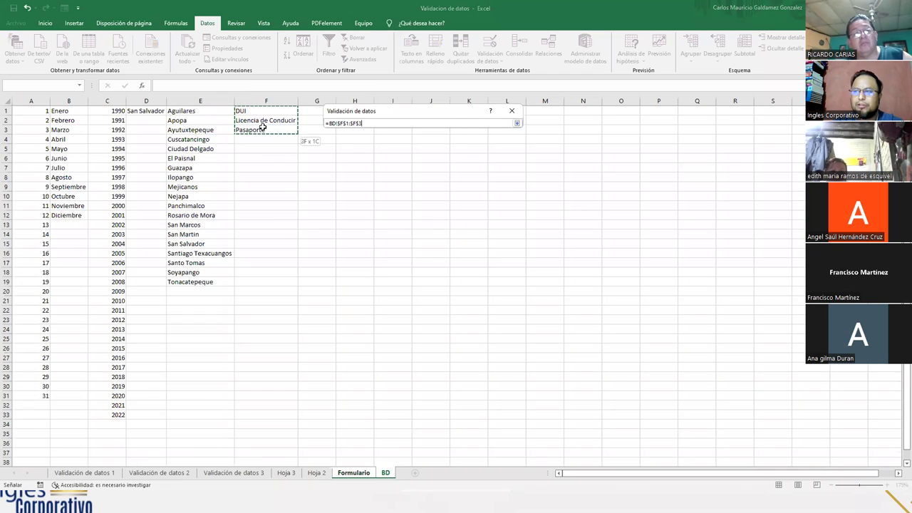
pyautogui.click(516, 123)
pyautogui.click(463, 245)
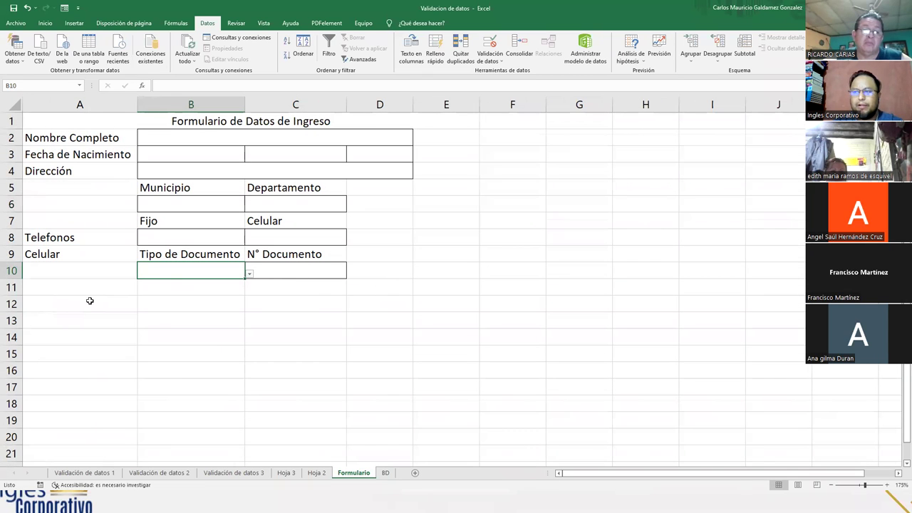
# - Enter the person's full name in the Nombre Completo cell
pyautogui.click(221, 137)
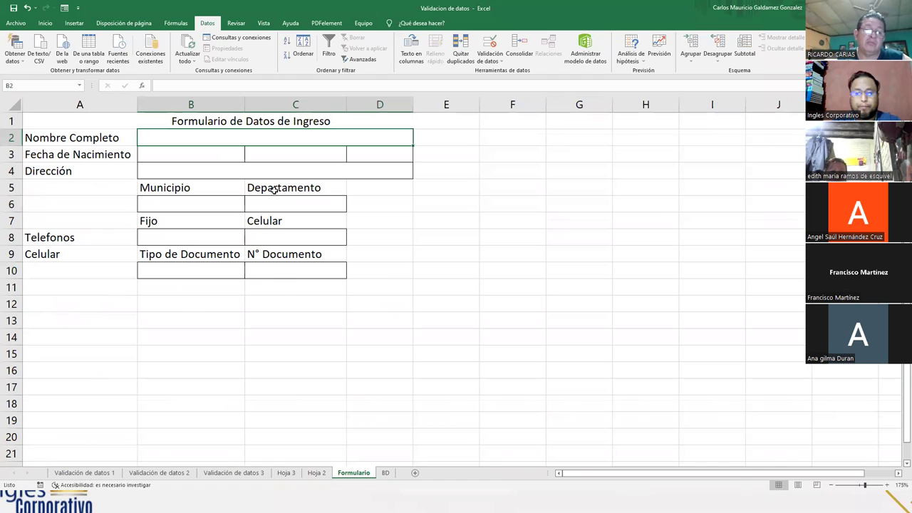
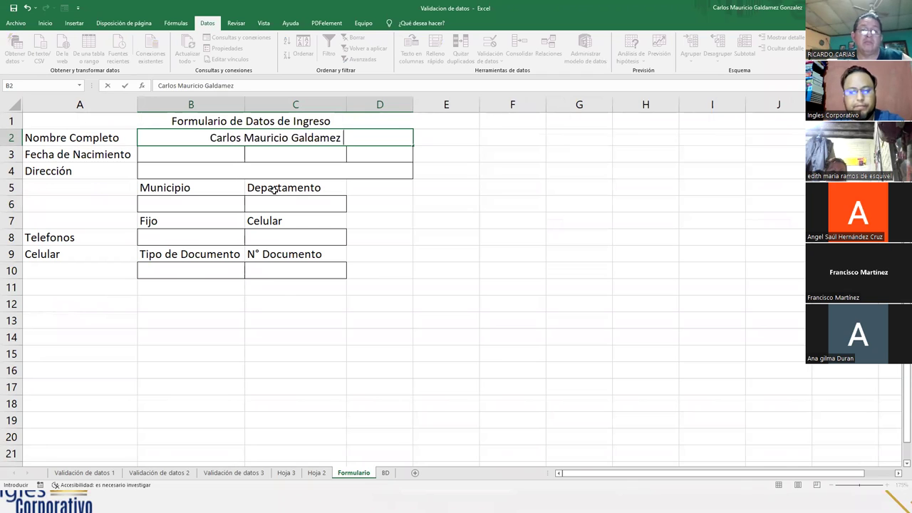
pyautogui.press('Tab')
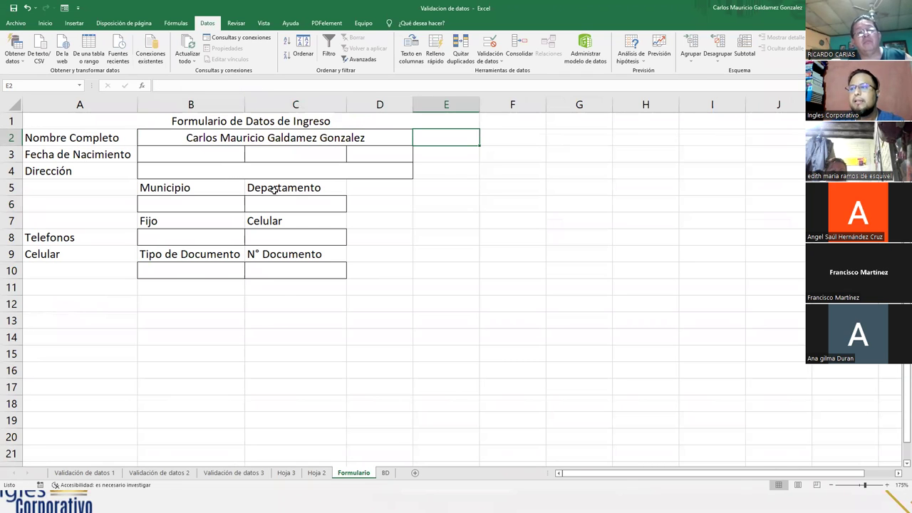
# - Pick the birth date 30 Junio 1990 from the B3, C3 and D3 drop-downs
pyautogui.click(208, 154)
pyautogui.click(249, 157)
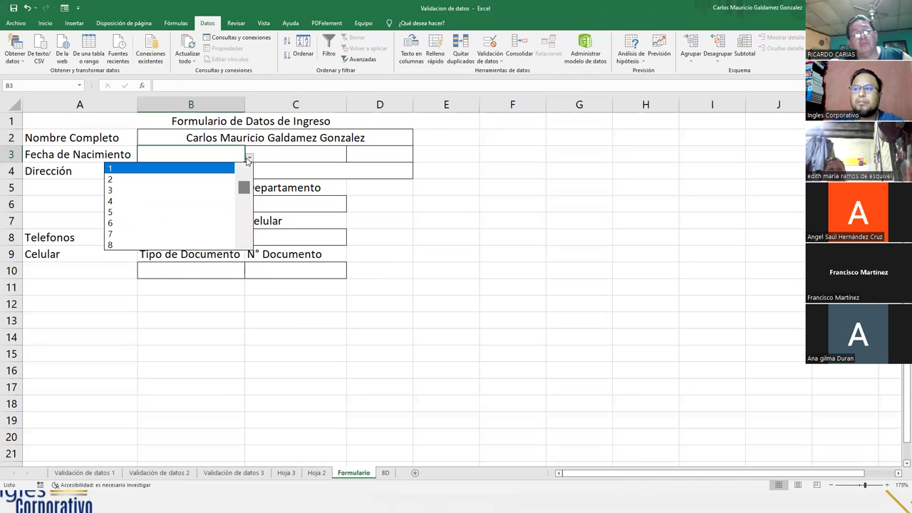
pyautogui.moveTo(242, 188); pyautogui.dragTo(245, 267)
pyautogui.click(146, 235)
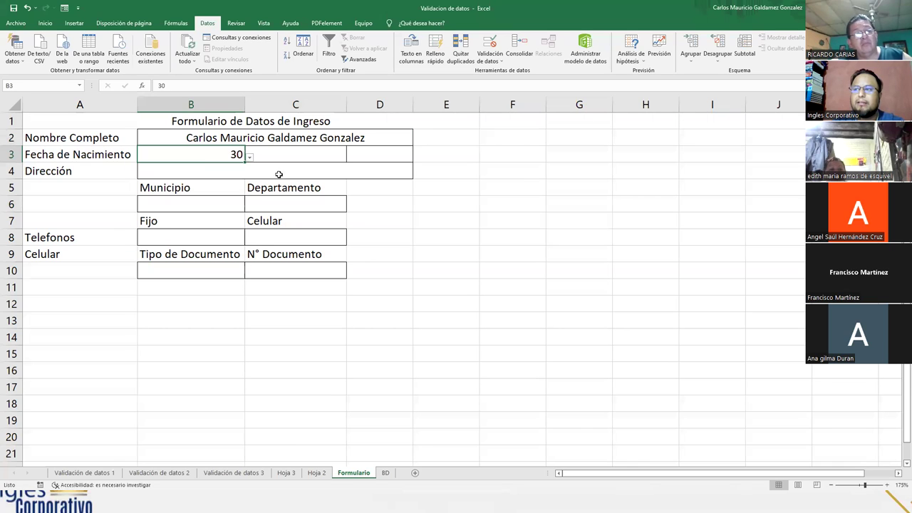
pyautogui.click(328, 155)
pyautogui.click(353, 158)
pyautogui.scroll(-2, 299, 200)
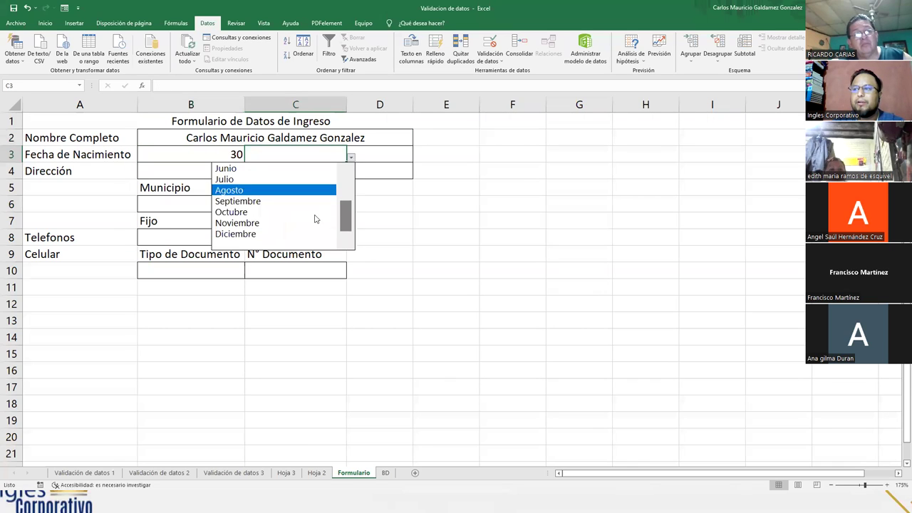
pyautogui.click(287, 167)
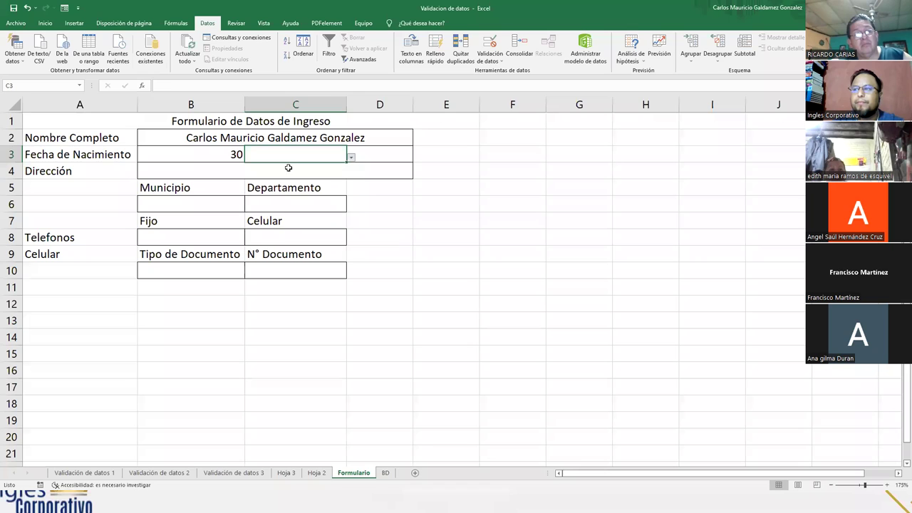
pyautogui.click(393, 156)
pyautogui.click(417, 158)
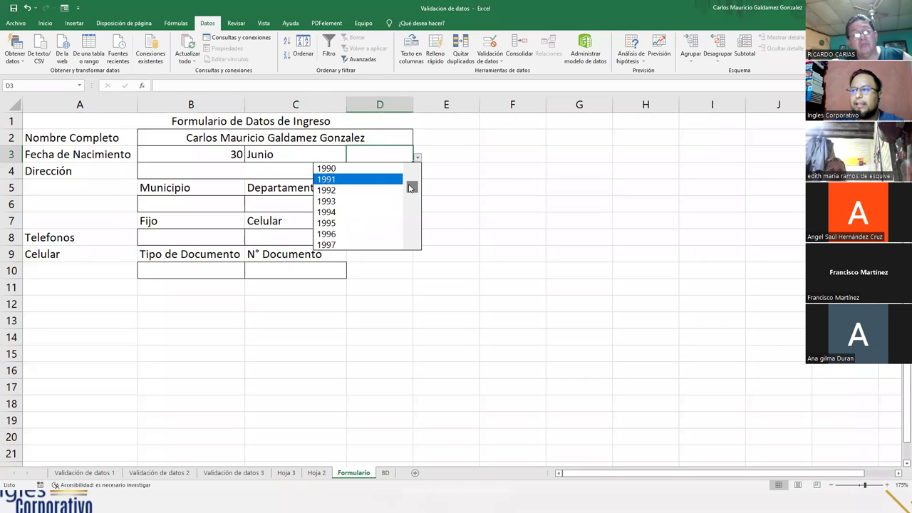
pyautogui.click(347, 170)
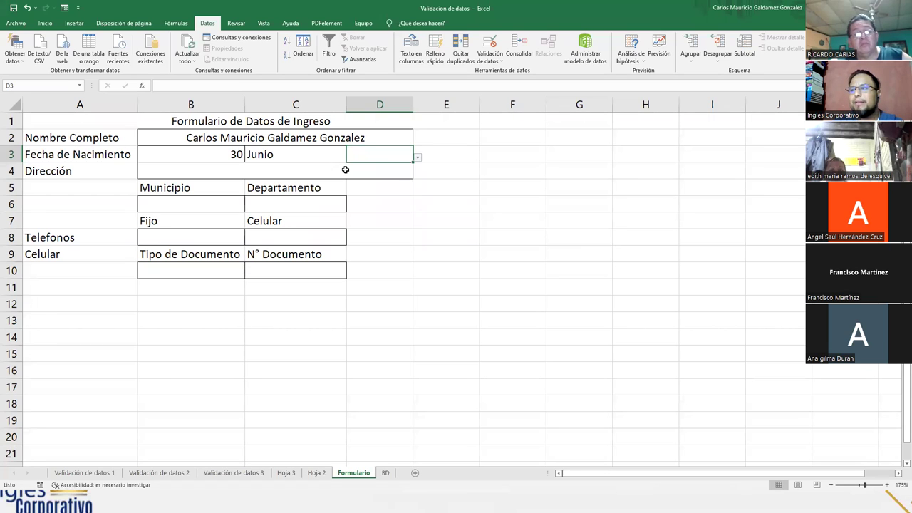
# - Enter the street address, then choose San Salvador in B6 and El Paisnal in C6
pyautogui.click(178, 173)
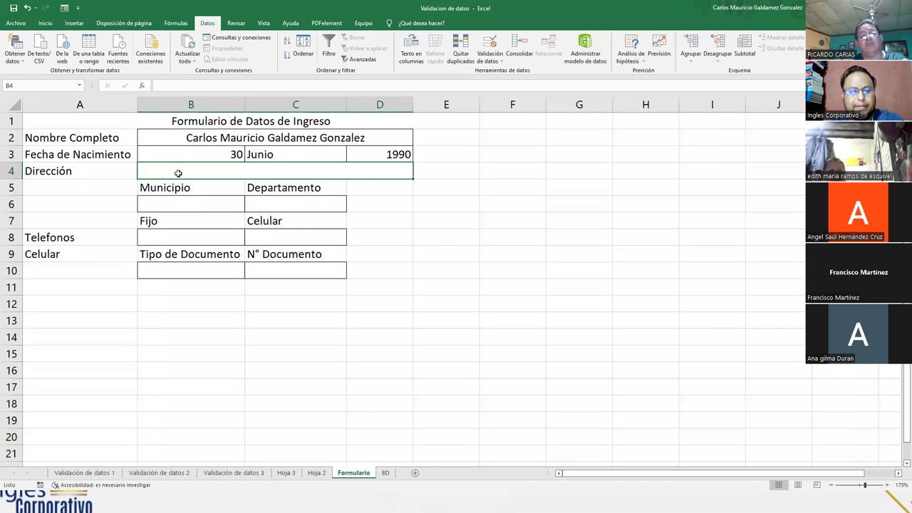
pyautogui.write('1° calle')
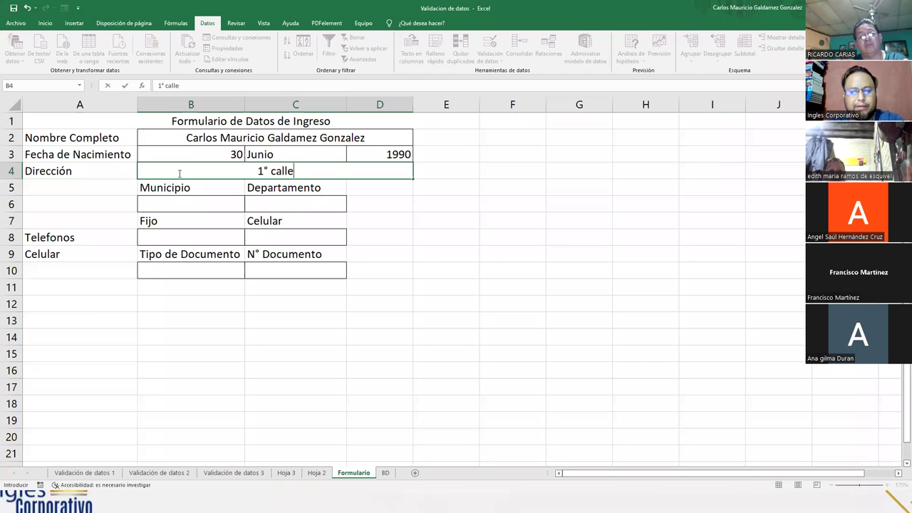
pyautogui.write(' ote. Entre')
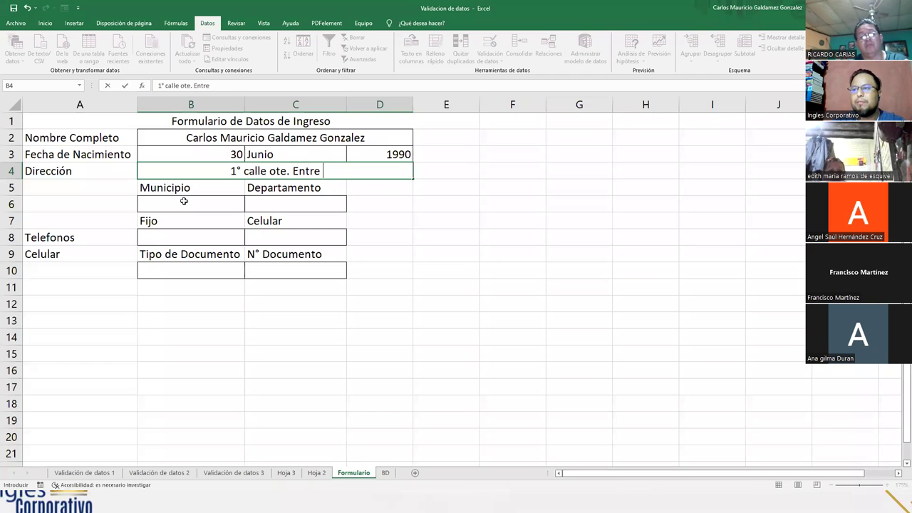
pyautogui.click(184, 201)
pyautogui.click(249, 206)
pyautogui.click(176, 218)
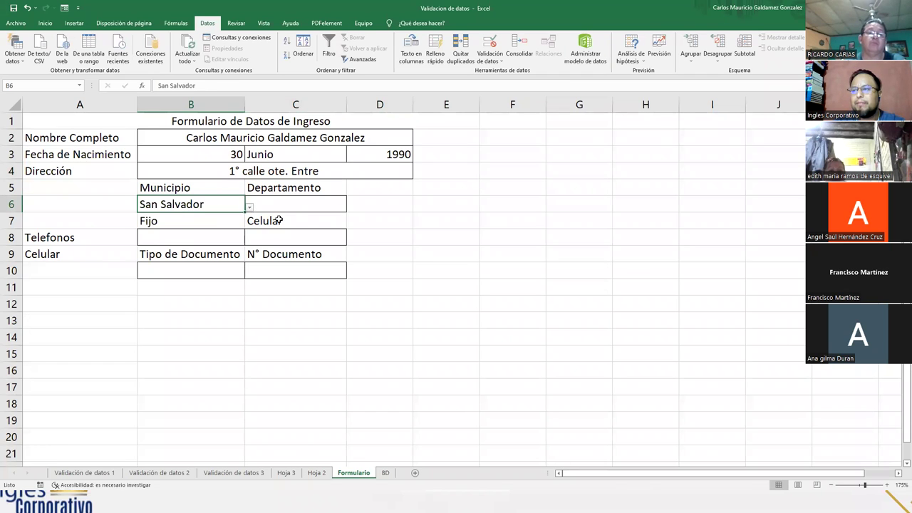
pyautogui.click(302, 205)
pyautogui.click(351, 207)
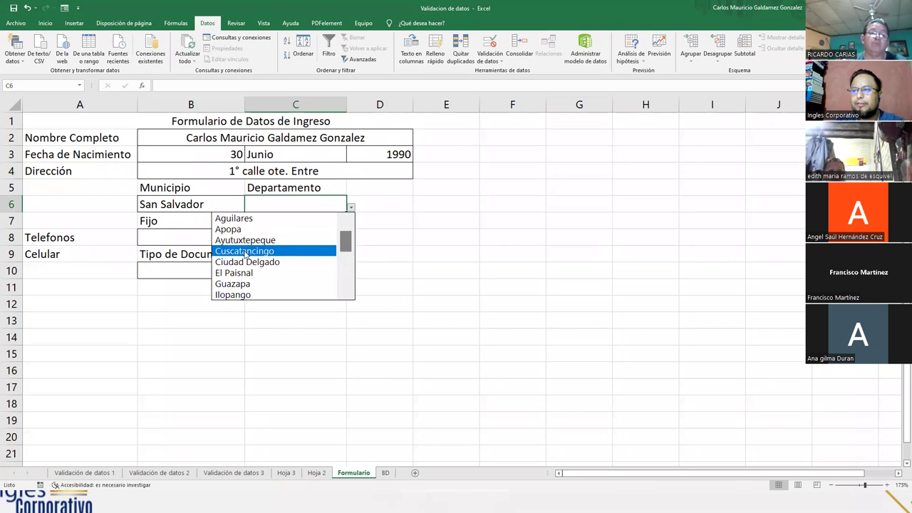
pyautogui.click(241, 273)
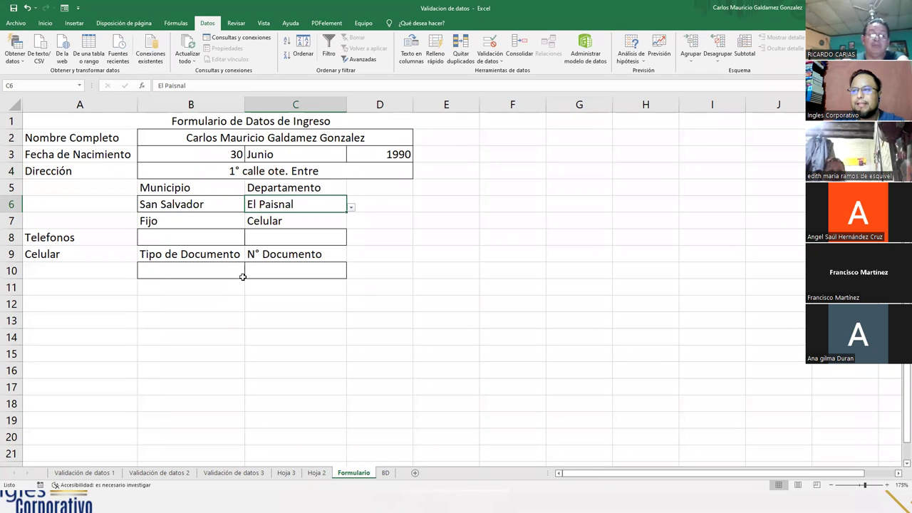
# - Enter the landline and mobile phone numbers in B8 and C8
pyautogui.click(181, 241)
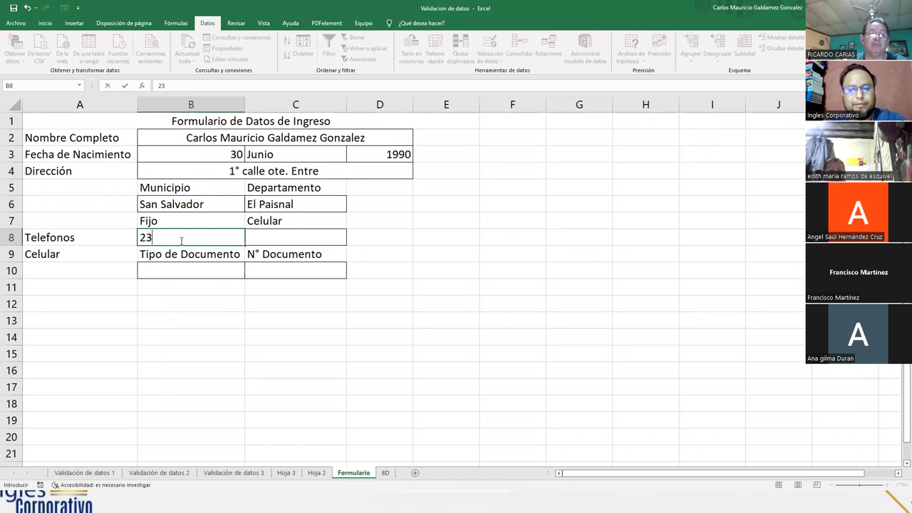
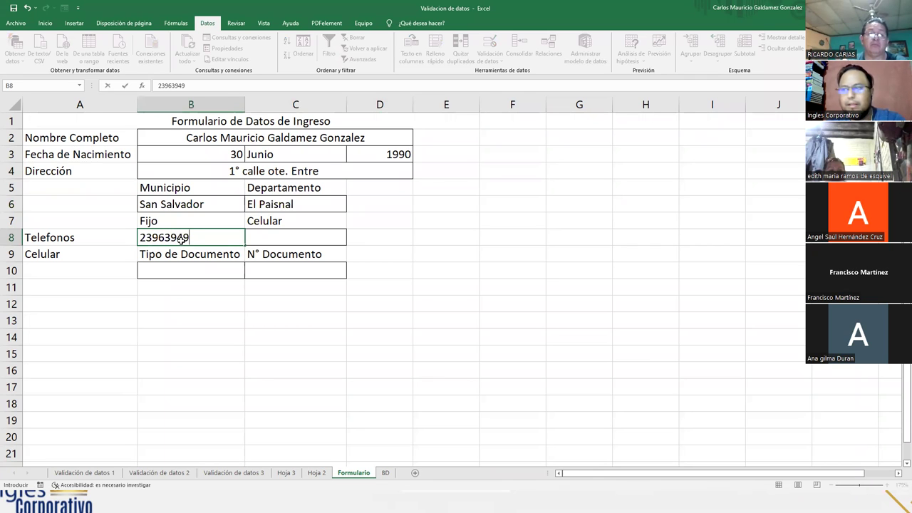
pyautogui.press('Tab')
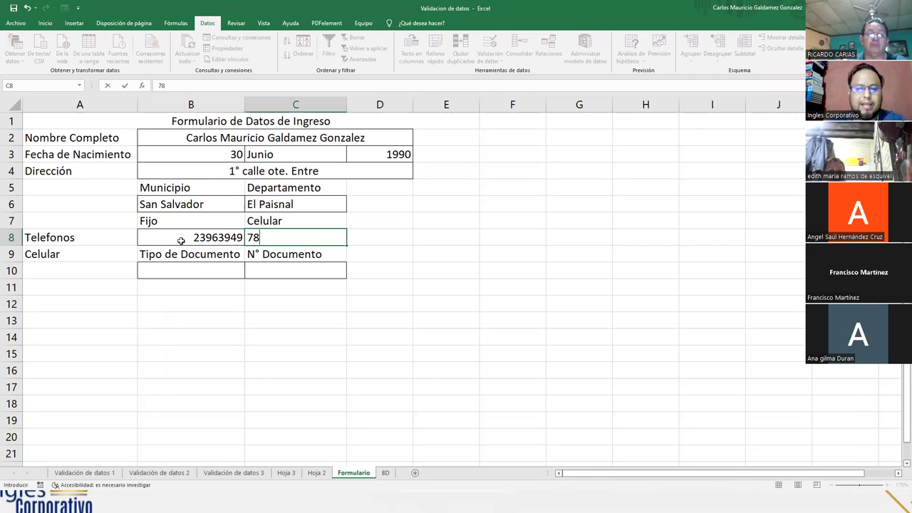
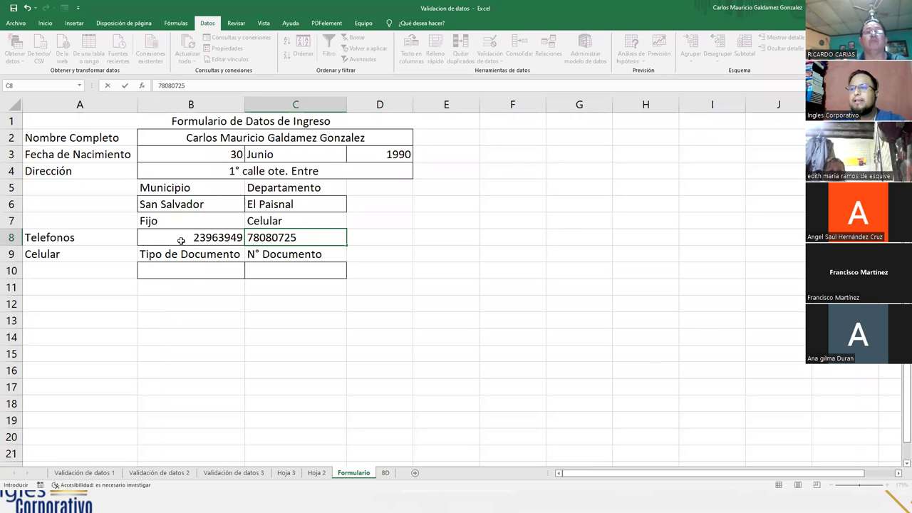
pyautogui.click(190, 271)
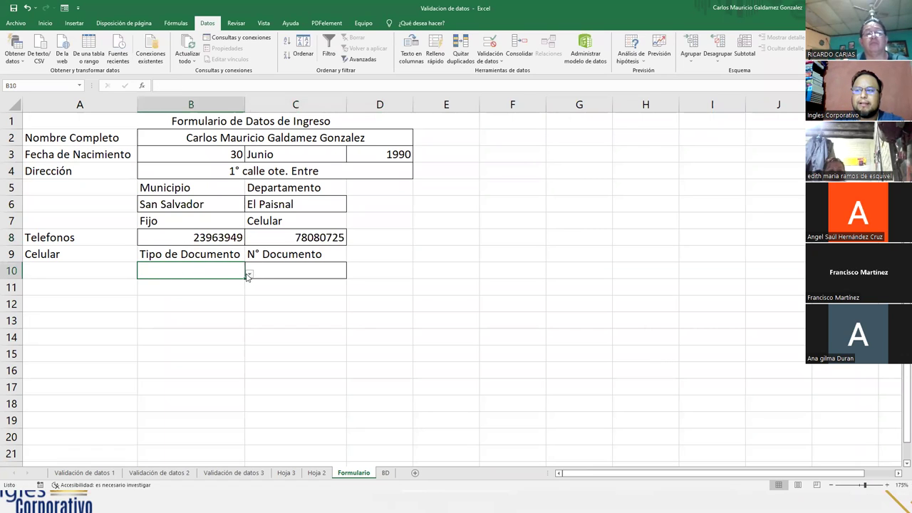
# - Choose DUI as the document type in B10 and enter the document number in C10
pyautogui.click(248, 274)
pyautogui.click(134, 284)
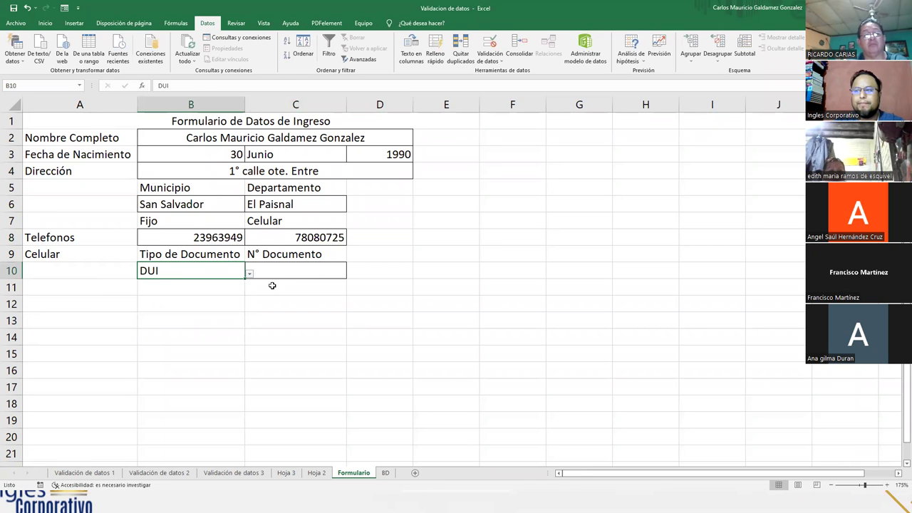
pyautogui.click(291, 272)
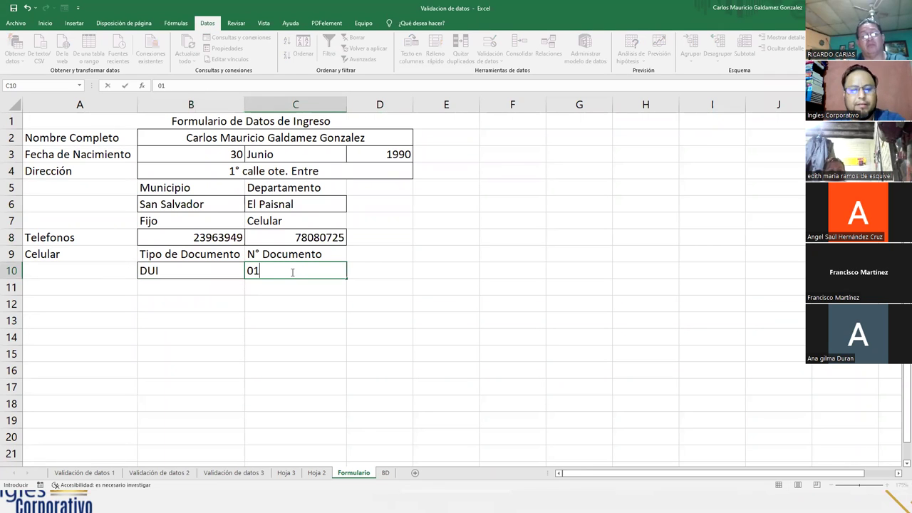
pyautogui.press('Return')
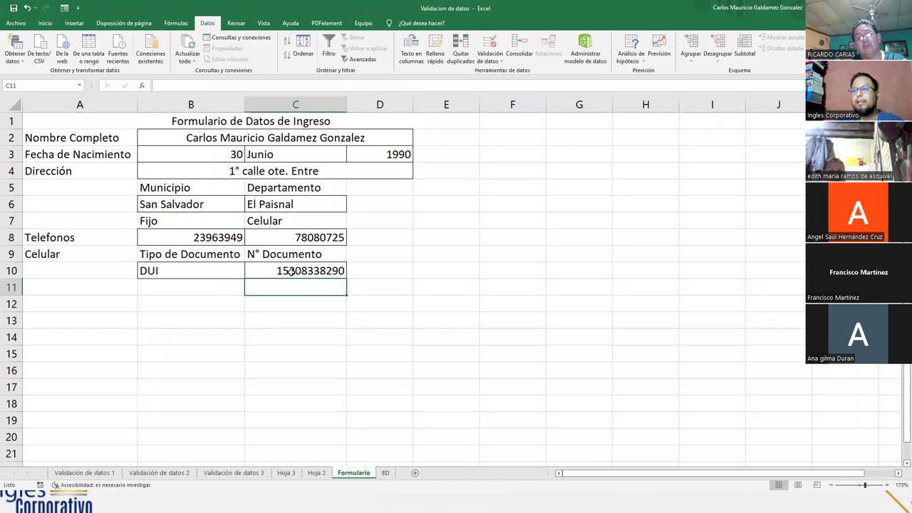
# - Select the form block A1:E12
pyautogui.moveTo(69, 126); pyautogui.dragTo(253, 363)
pyautogui.click(253, 356)
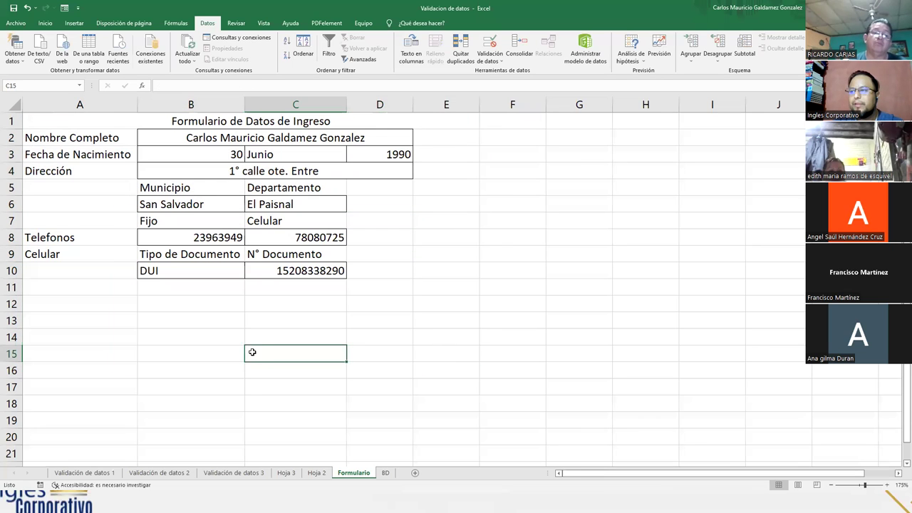
pyautogui.moveTo(80, 121); pyautogui.dragTo(310, 289)
# - Apply Bordes externos around the selected form block, then deselect it
pyautogui.click(46, 22)
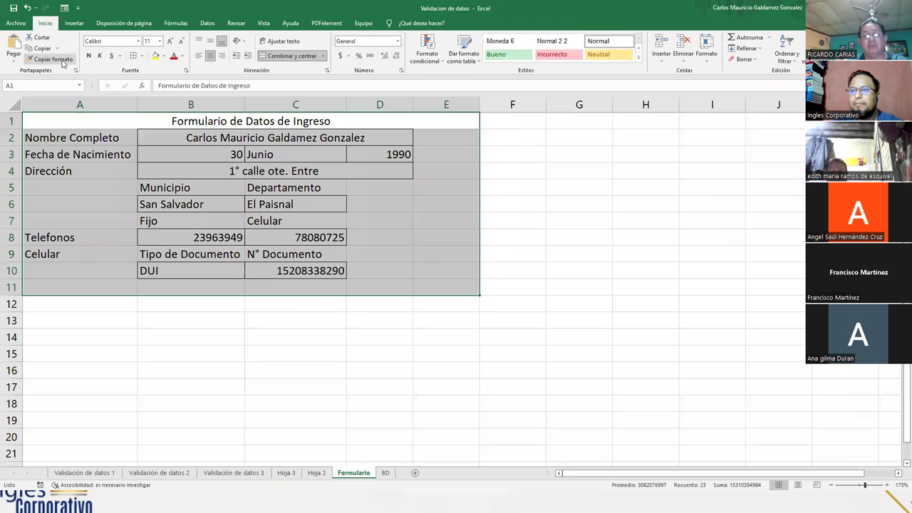
pyautogui.click(142, 56)
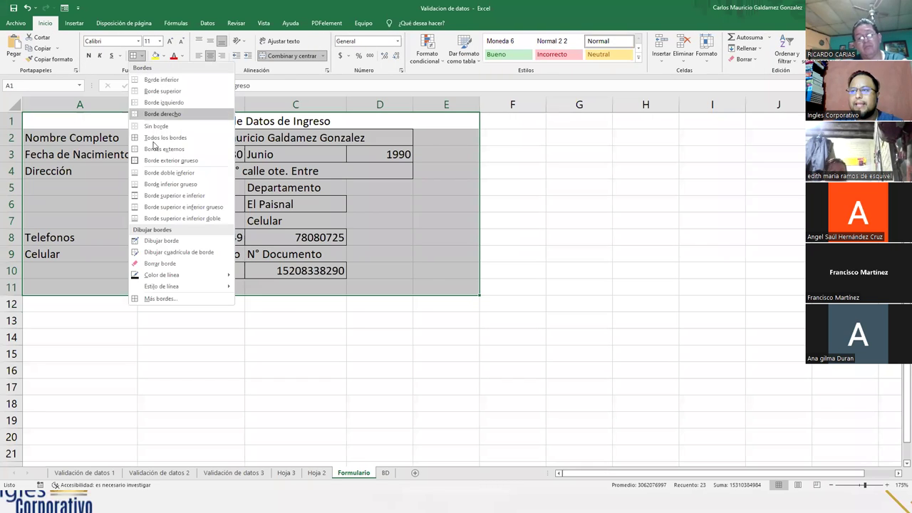
pyautogui.click(154, 158)
pyautogui.click(169, 240)
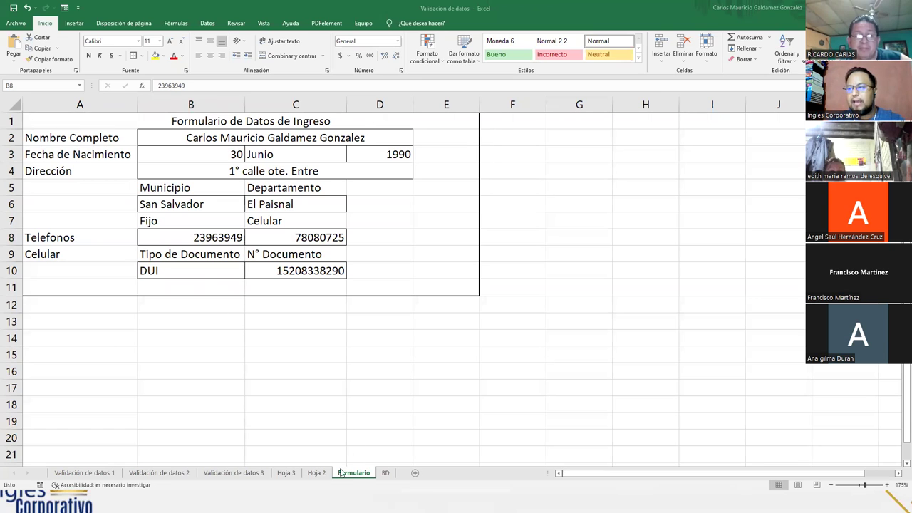
pyautogui.click(384, 475)
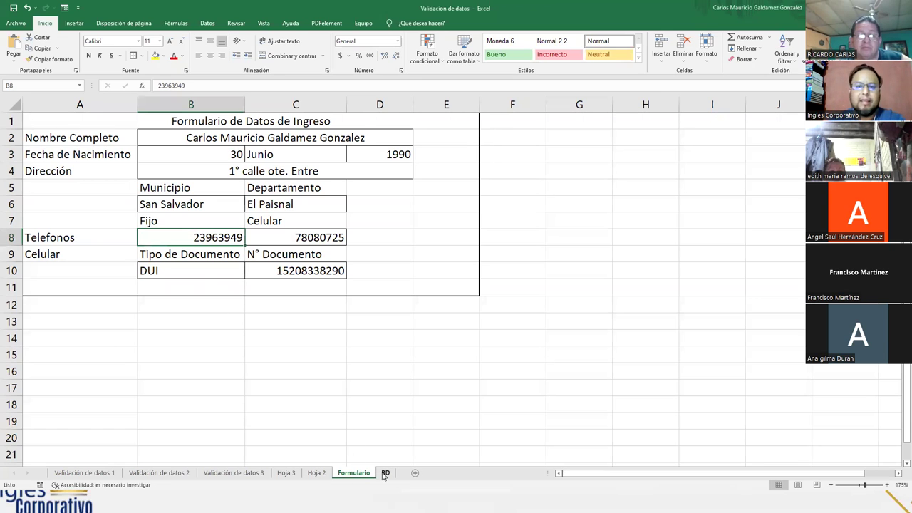
pyautogui.click(385, 473)
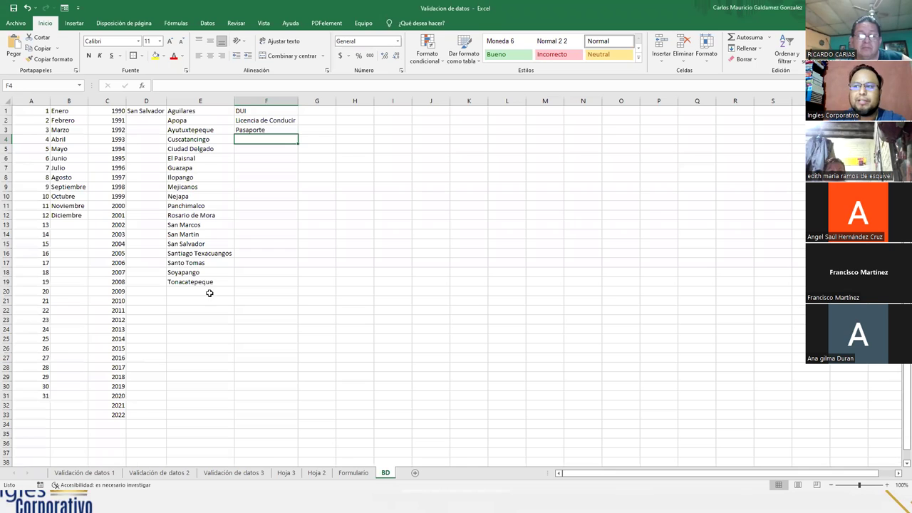
pyautogui.click(368, 473)
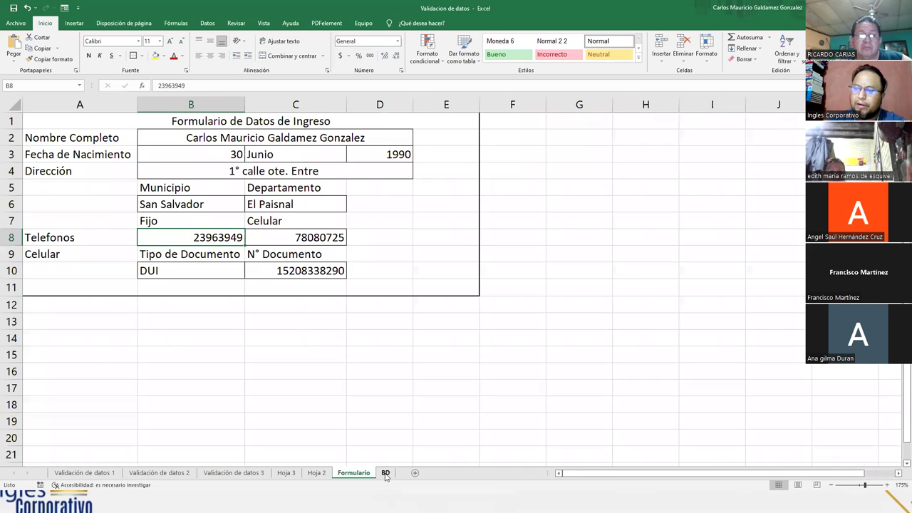
pyautogui.click(386, 473)
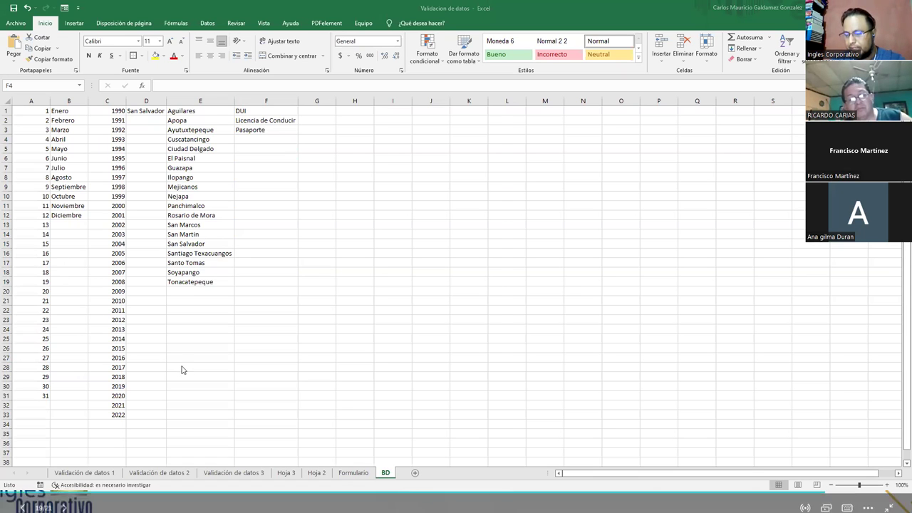
pyautogui.click(369, 483)
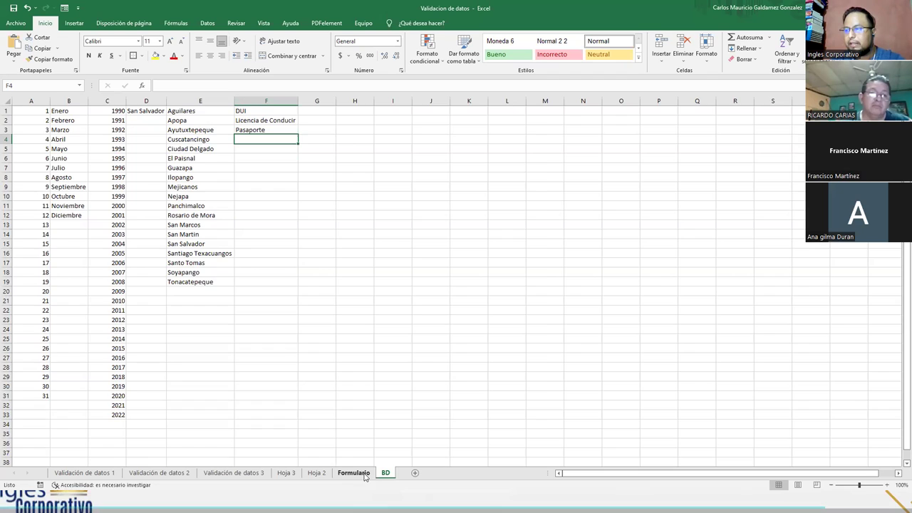
pyautogui.click(356, 474)
pyautogui.click(303, 353)
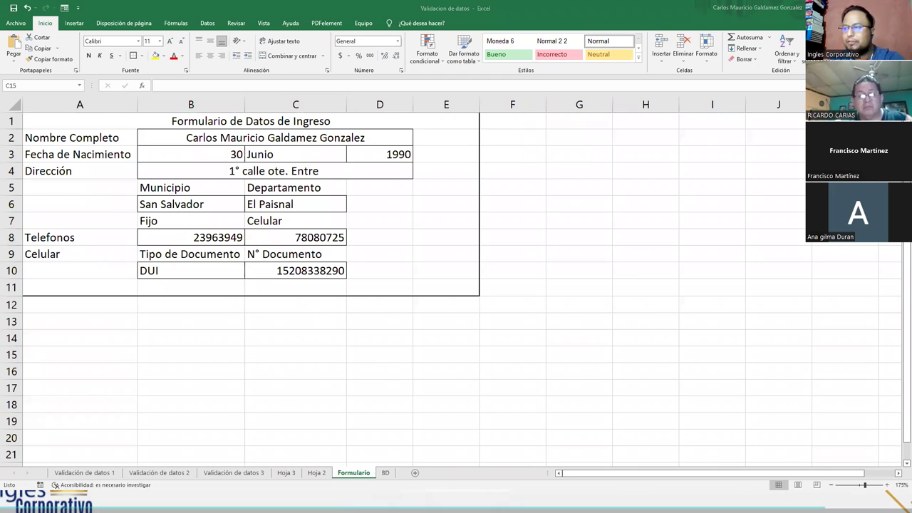
pyautogui.click(385, 473)
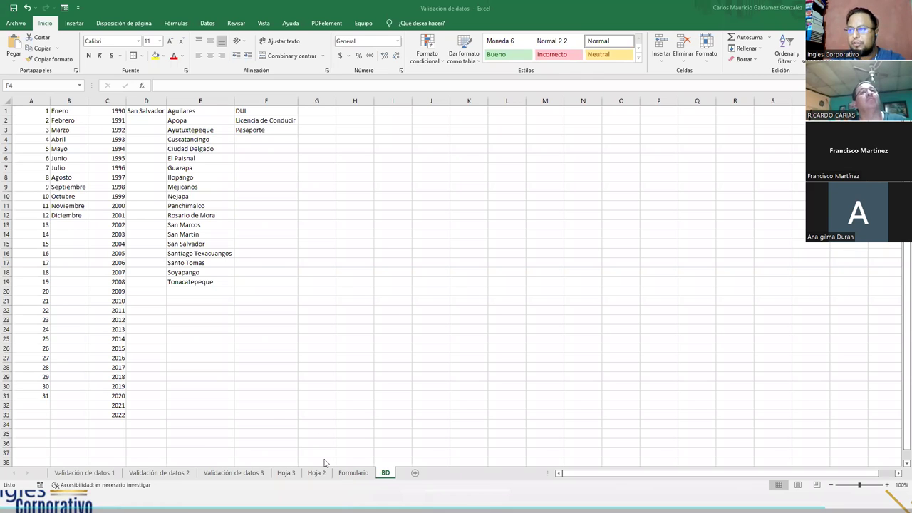
pyautogui.click(353, 472)
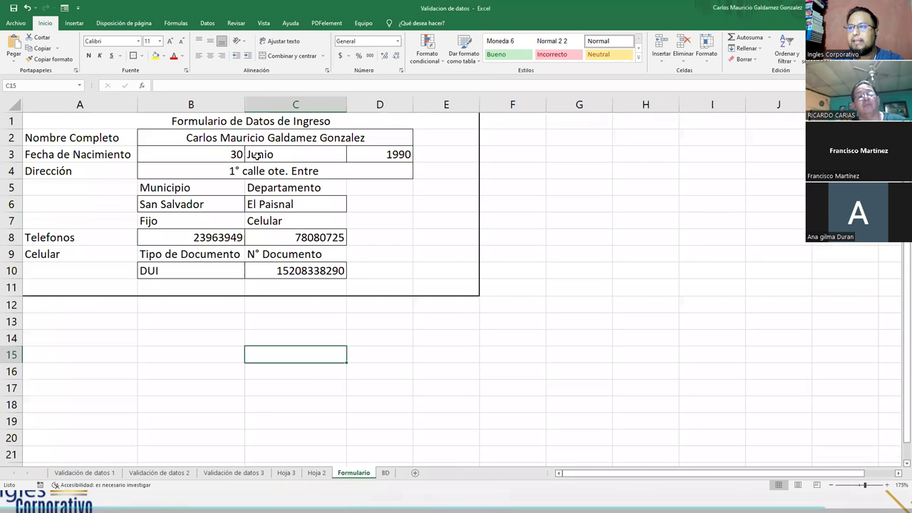
# - Check the B3, C3, D3, B6 and C6 drop-downs without changing their values
pyautogui.click(229, 155)
pyautogui.click(250, 161)
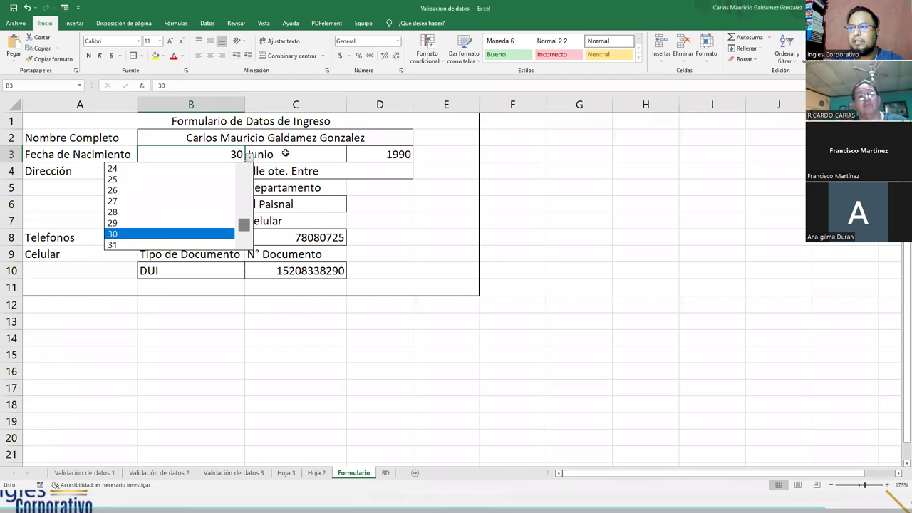
pyautogui.click(285, 154)
pyautogui.click(350, 157)
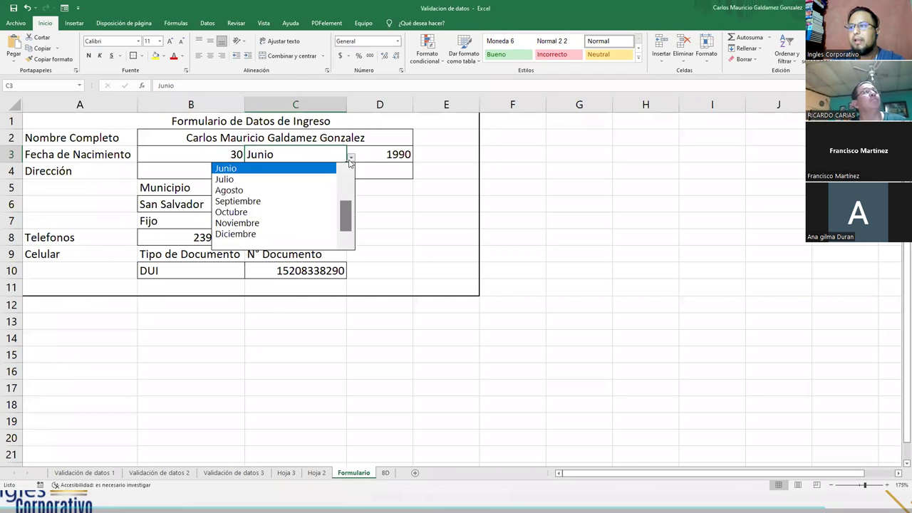
pyautogui.click(390, 159)
pyautogui.click(399, 159)
pyautogui.click(419, 157)
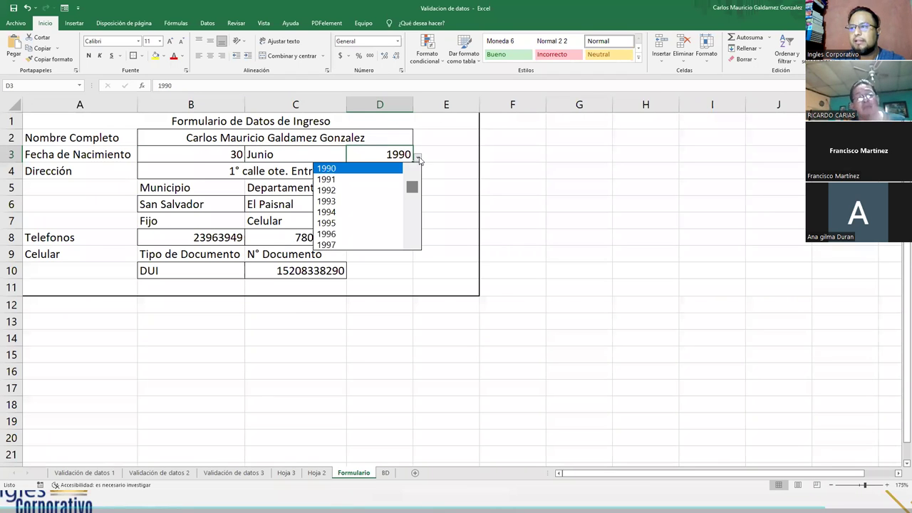
pyautogui.click(219, 171)
pyautogui.click(205, 204)
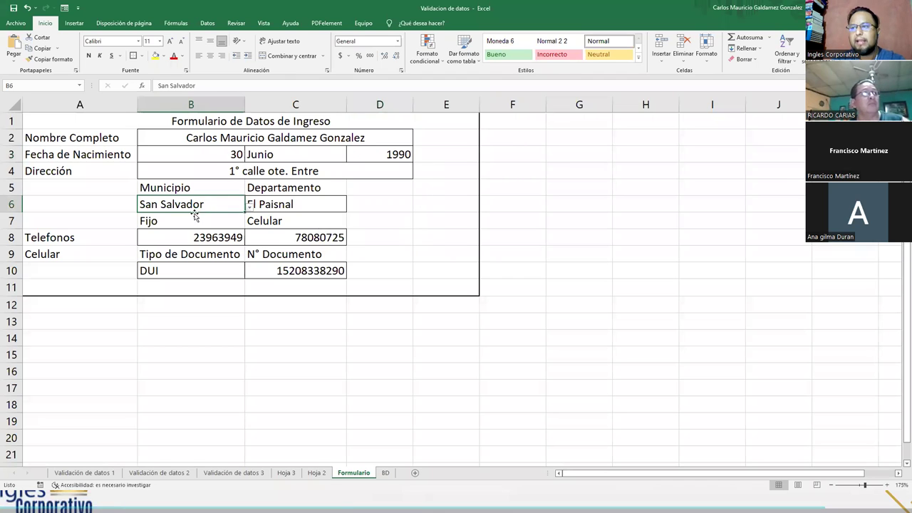
pyautogui.click(251, 208)
pyautogui.click(293, 207)
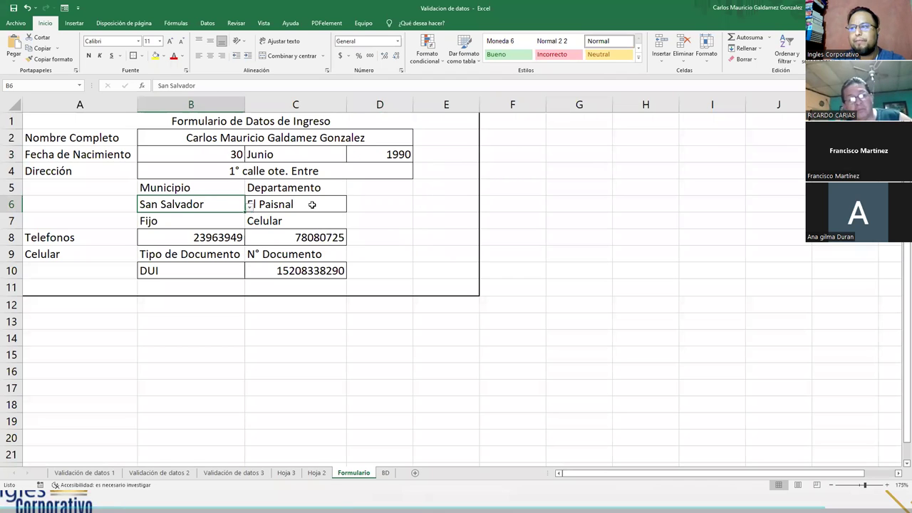
pyautogui.click(312, 204)
pyautogui.click(350, 207)
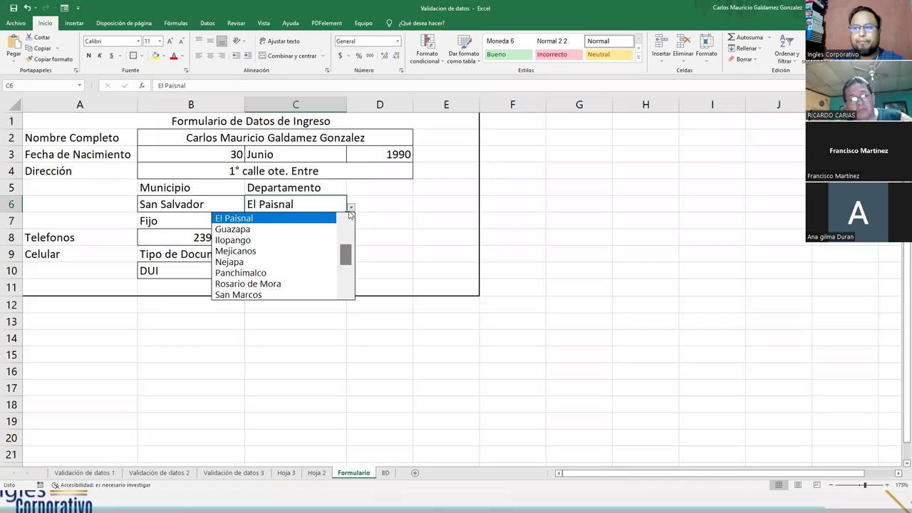
pyautogui.click(178, 205)
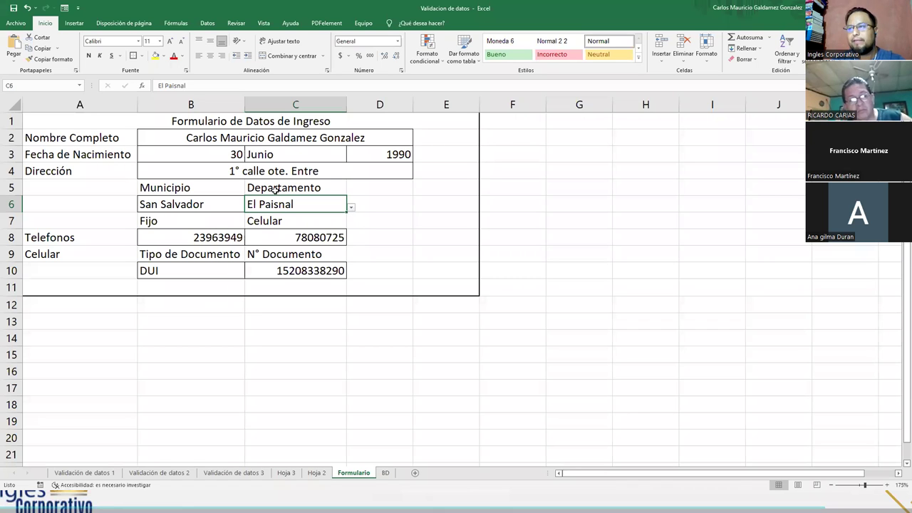
# - Swap the row-5 labels so Departamento sits in B5 and Municipio in C5
pyautogui.click(175, 189)
pyautogui.hotkey('shift', 'Right')
pyautogui.hotkey('ctrl', 'c')
pyautogui.click(360, 188)
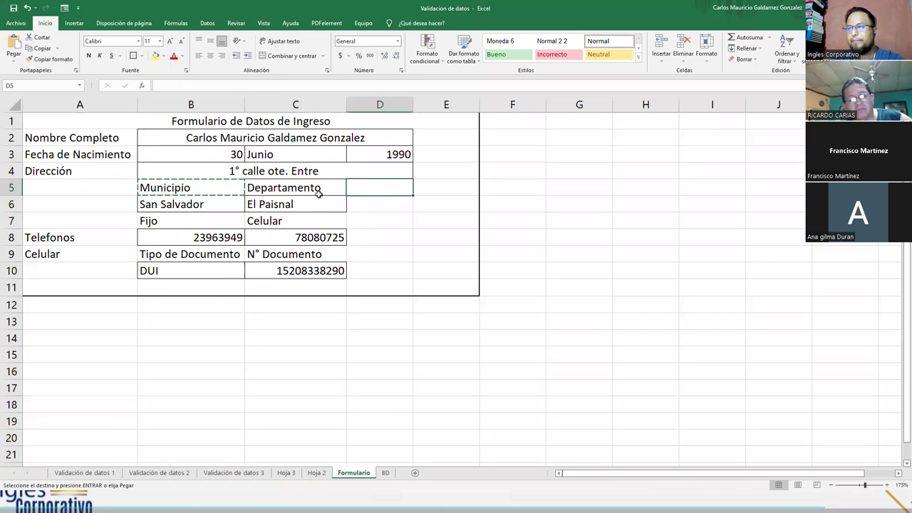
pyautogui.hotkey('ctrl', 'v')
pyautogui.click(319, 193)
pyautogui.hotkey('ctrl', 'x')
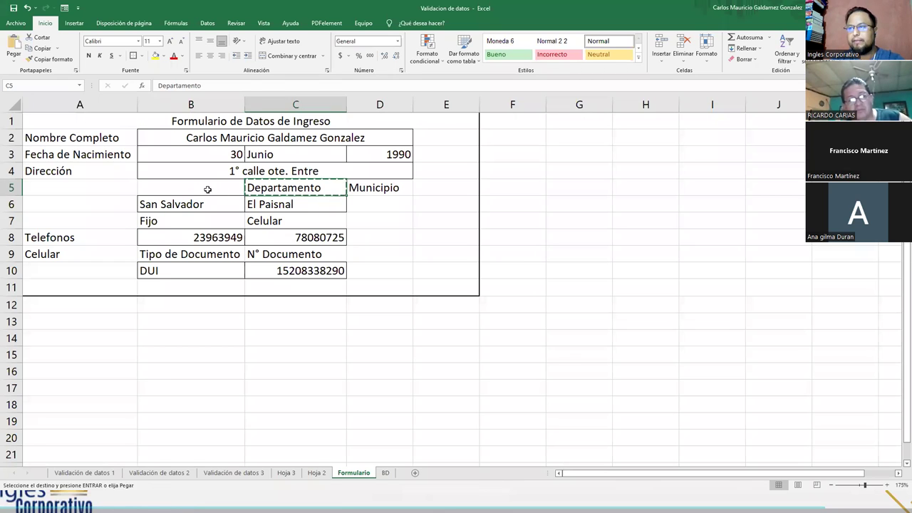
pyautogui.click(208, 188)
pyautogui.hotkey('ctrl', 'v')
pyautogui.click(376, 189)
pyautogui.moveTo(371, 196); pyautogui.dragTo(310, 197)
pyautogui.click(352, 222)
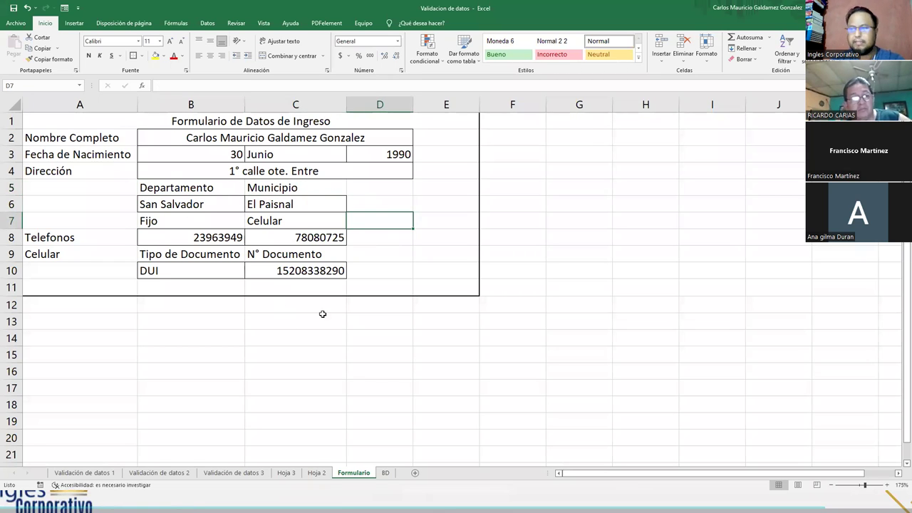
pyautogui.click(375, 349)
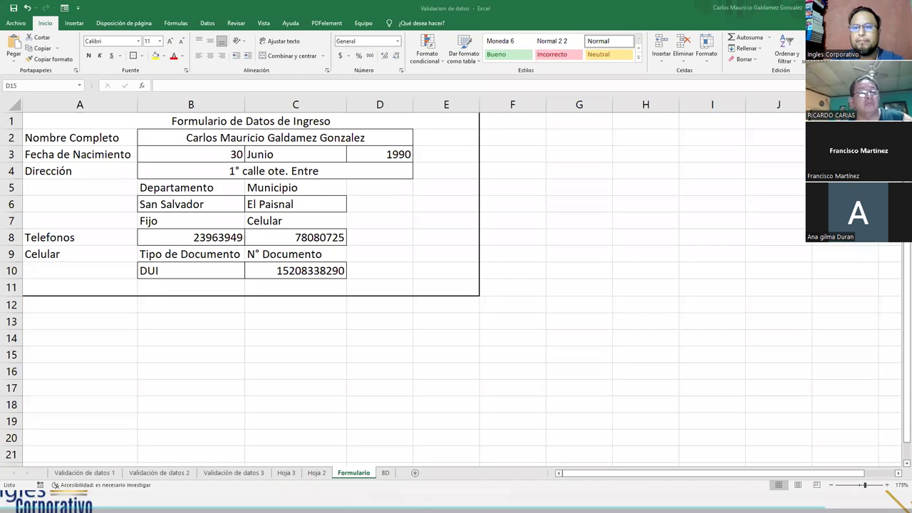
pyautogui.click(102, 325)
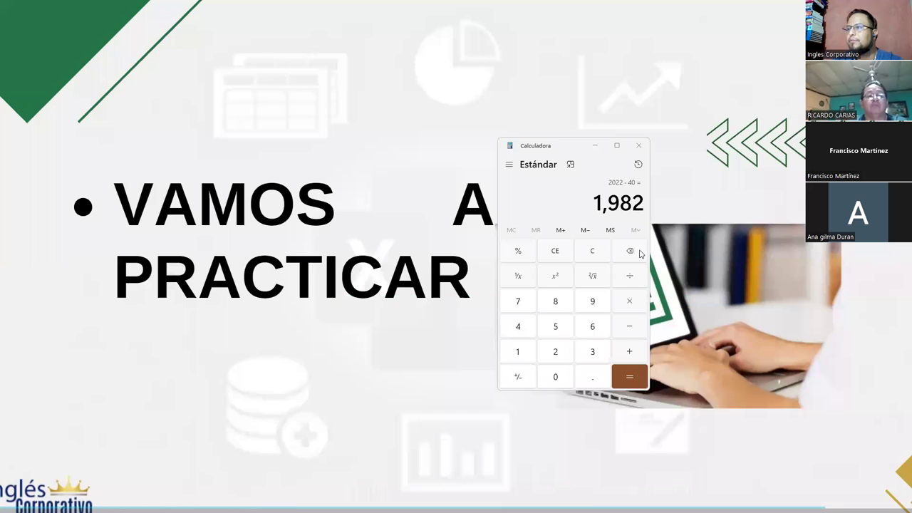
# - Close the Calculator and advance two slides to Agradecimientos y cierre
pyautogui.click(639, 145)
pyautogui.press('Right')
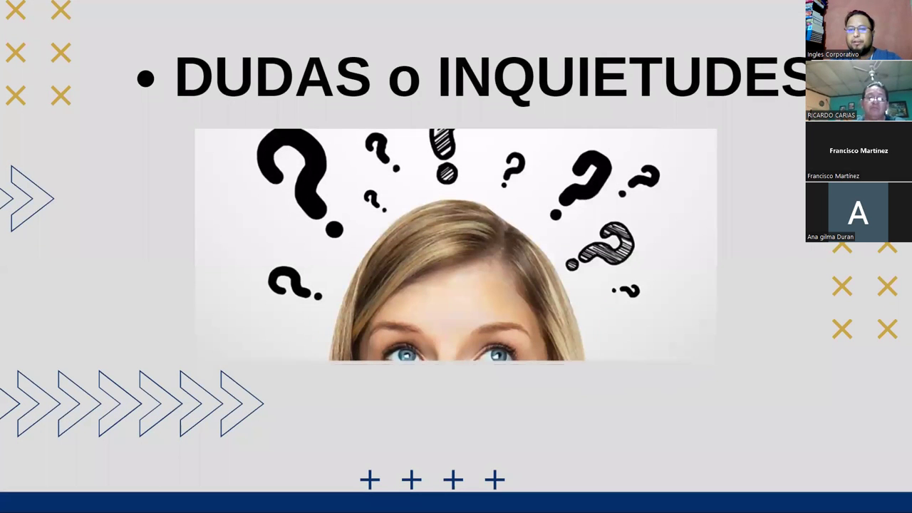
pyautogui.press('Right')
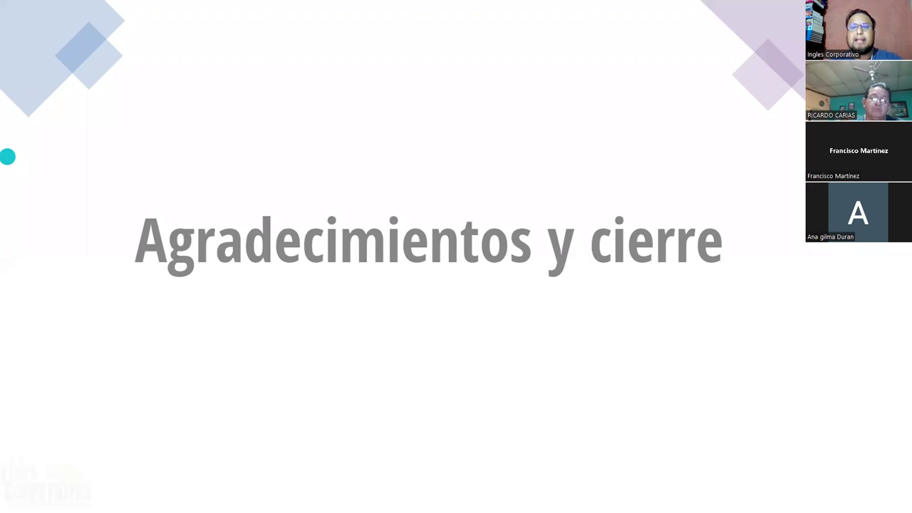